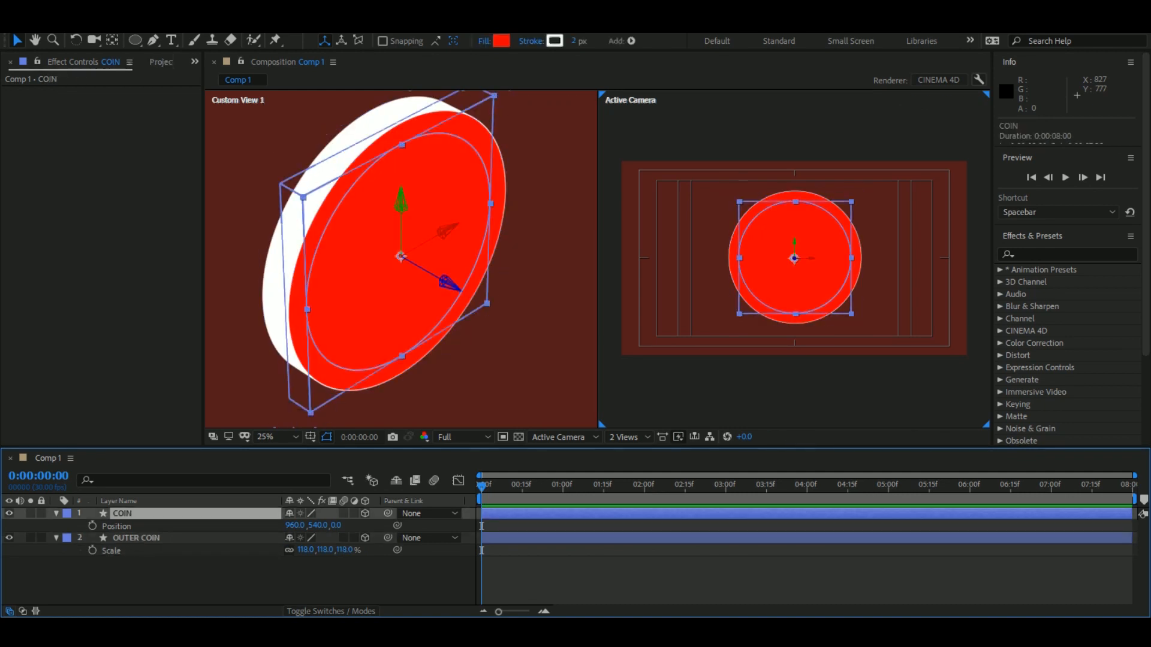
Undo the creation and scaling of the OUTER COIN layer, and duplicate the COIN layer again.
{"action": "key", "text": "ctrl+z"}
{"action": "key", "text": "ctrl+z"}
{"action": "key", "text": "ctrl+z"}
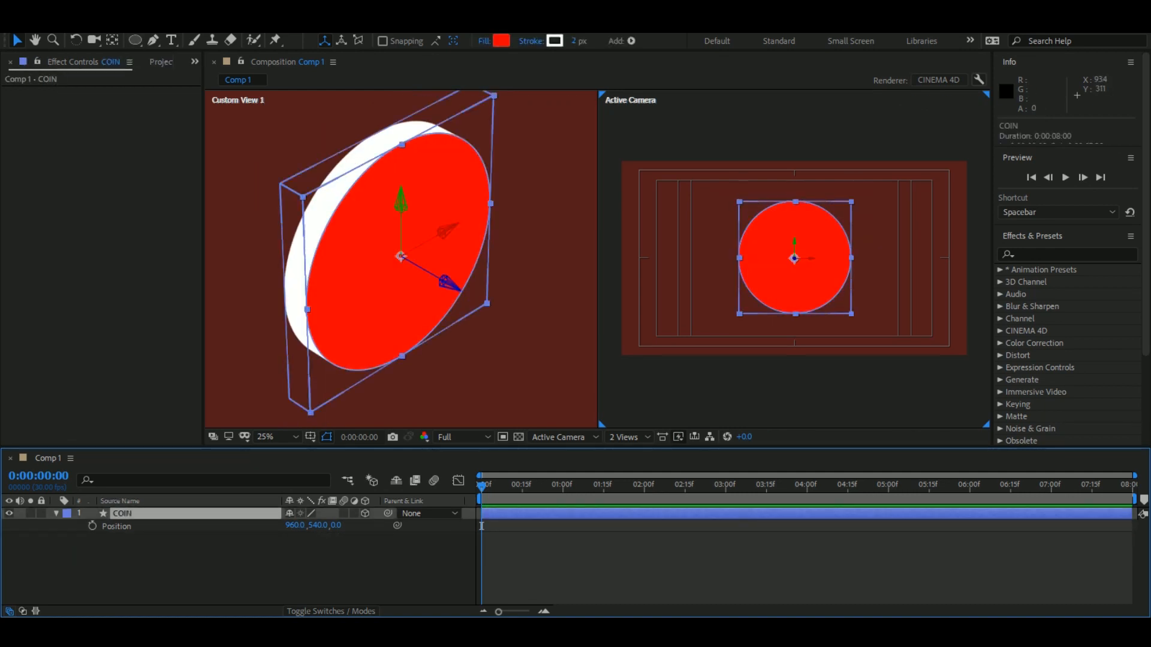
{"action": "key", "text": "ctrl+d"}
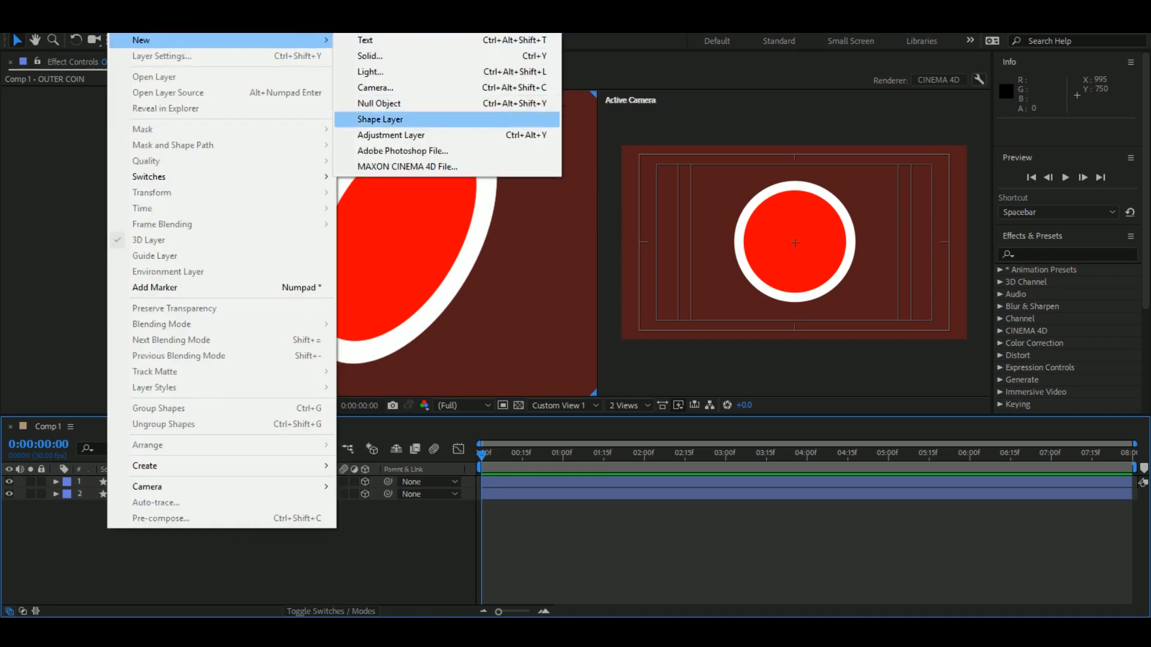
Add an ambient light and a spot light to Comp 1, and move the spot light up and away from the coin.
{"action": "left_click", "coordinate": [354, 36]}
{"action": "key", "text": "Return"}
{"action": "key", "text": "ctrl+shift+a"}
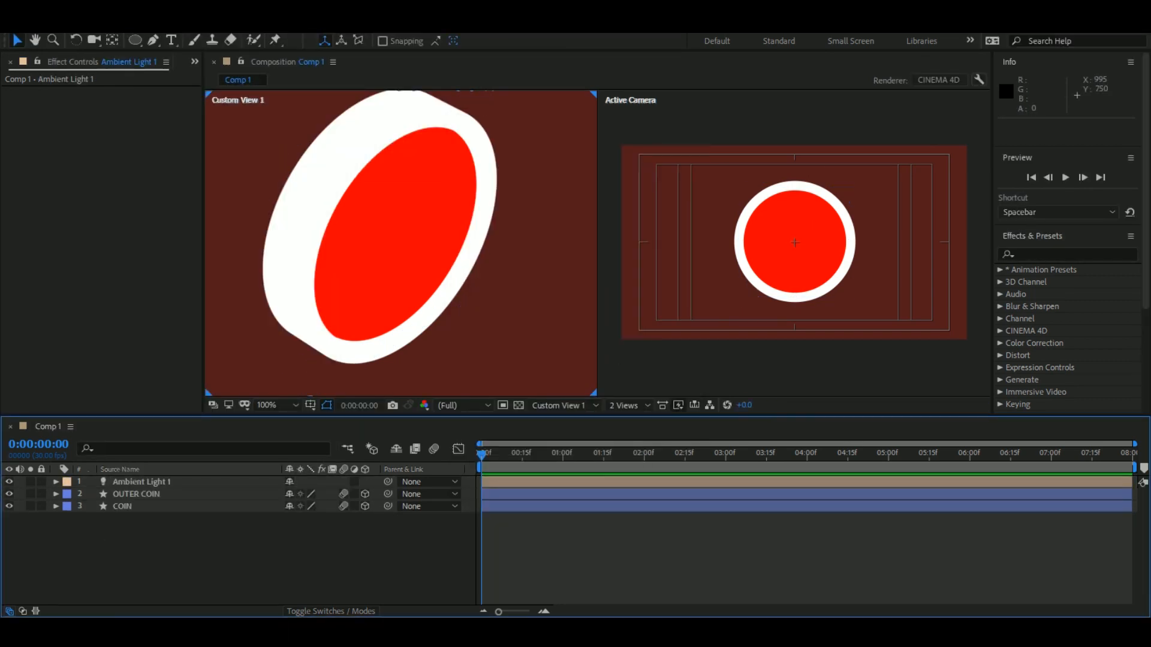
{"action": "key", "text": "ctrl+alt+shift+l"}
{"action": "key", "text": "Return"}
{"action": "key", "text": "ctrl+shift+a"}
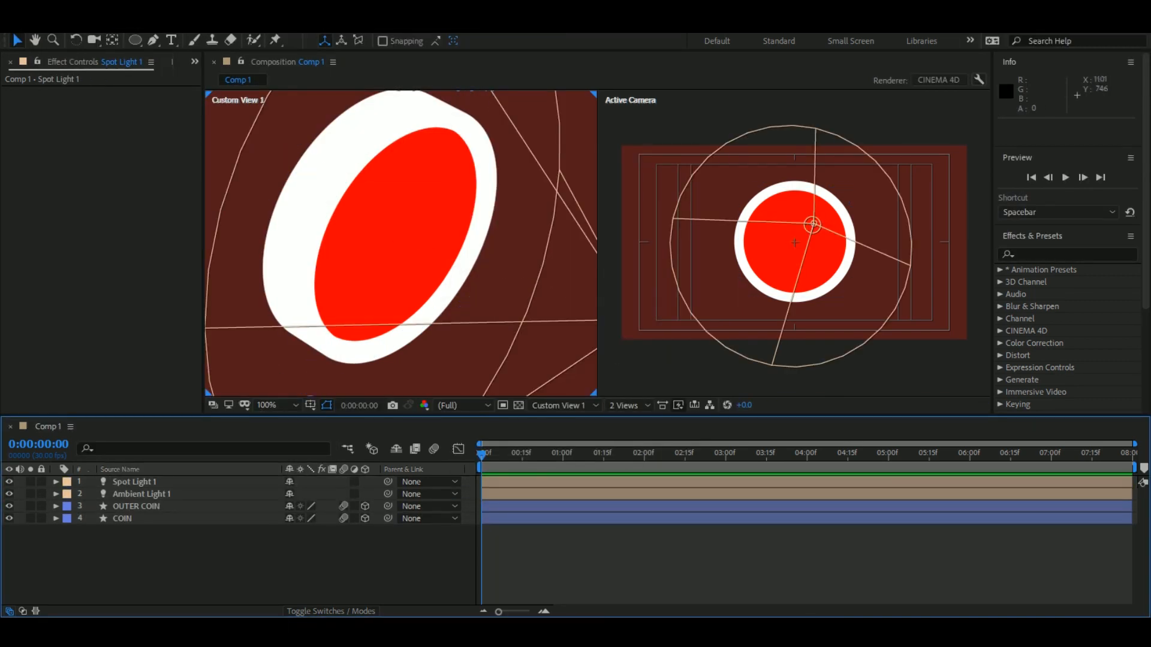
{"action": "scroll", "coordinate": [401, 243], "scroll_direction": "down", "scroll_amount": 1}
{"action": "left_click_drag", "start_coordinate": [519, 279], "coordinate": [559, 218]}
Review the material options of the OUTER COIN and COIN layers.
{"action": "left_click", "coordinate": [136, 507]}
{"action": "left_click", "coordinate": [123, 519], "text": "shift"}
{"action": "left_click", "coordinate": [56, 506]}
{"action": "left_click", "coordinate": [69, 555]}
{"action": "scroll", "coordinate": [68, 555], "scroll_direction": "down", "scroll_amount": 2}
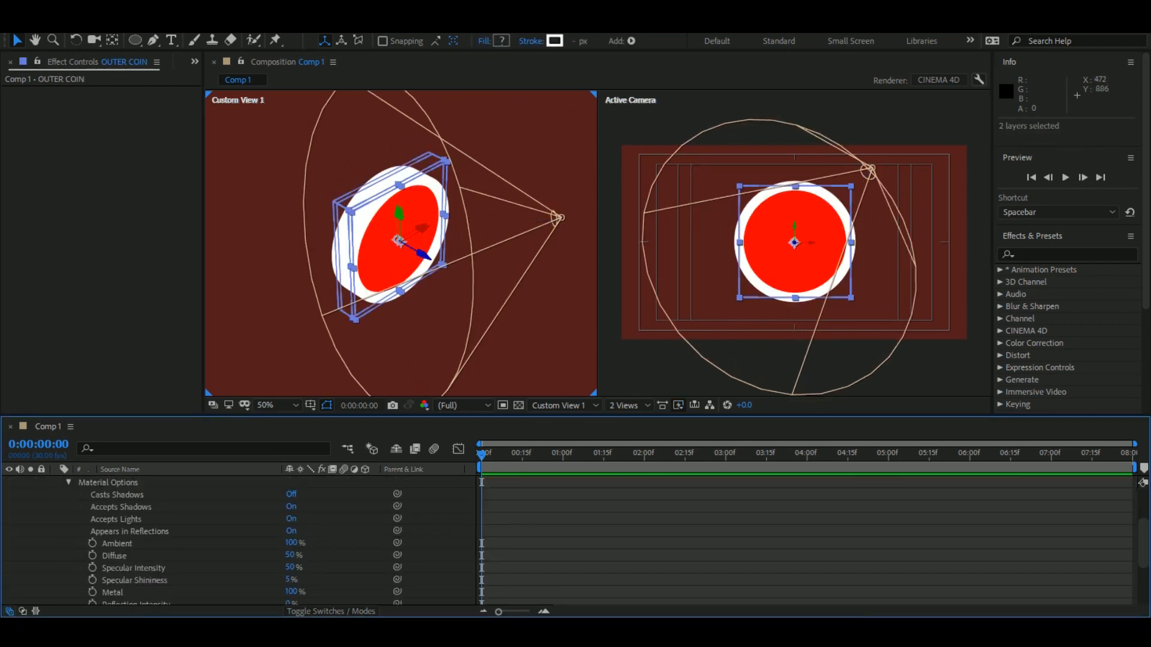
{"action": "scroll", "coordinate": [68, 519], "scroll_direction": "up", "scroll_amount": 2}
{"action": "left_click", "coordinate": [56, 507]}
Lower the intensity of the ambient light so the coin's sides show shading.
{"action": "left_click", "coordinate": [141, 495]}
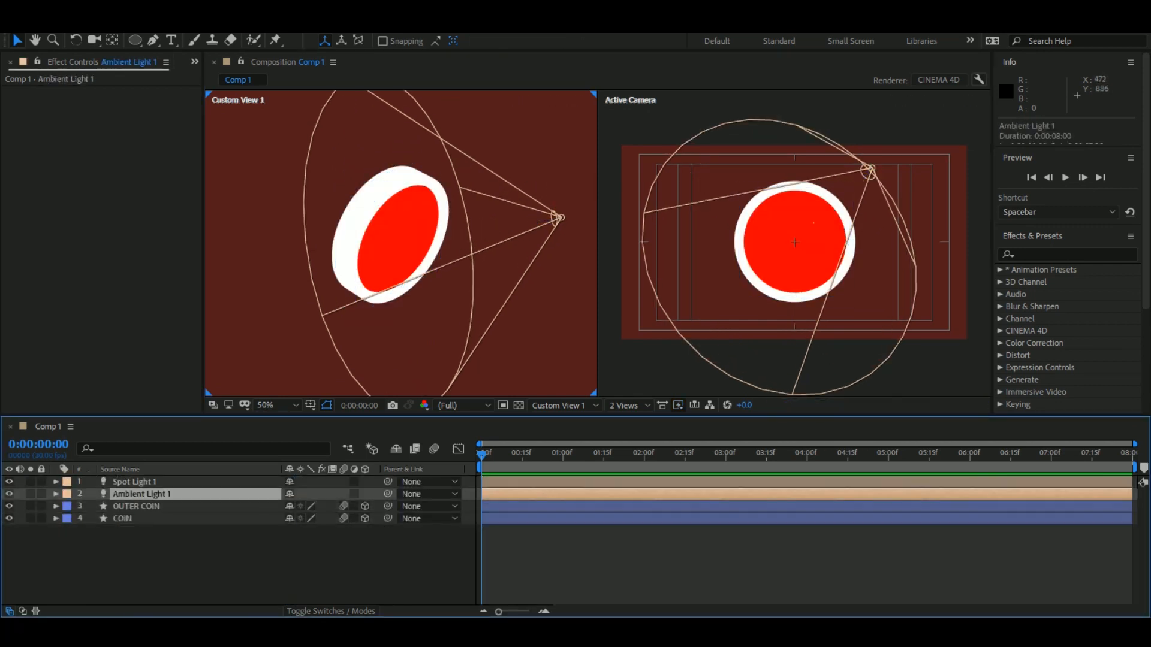
{"action": "left_click", "coordinate": [56, 495]}
{"action": "left_click", "coordinate": [68, 507]}
{"action": "left_click_drag", "start_coordinate": [291, 518], "coordinate": [253, 519]}
{"action": "scroll", "coordinate": [401, 243], "scroll_direction": "up", "scroll_amount": 1}
{"action": "key", "text": "ctrl+a"}
{"action": "key", "text": "u"}
Try drawing a rectangle inside the COIN layer on the coin's face.
{"action": "left_click", "coordinate": [122, 518]}
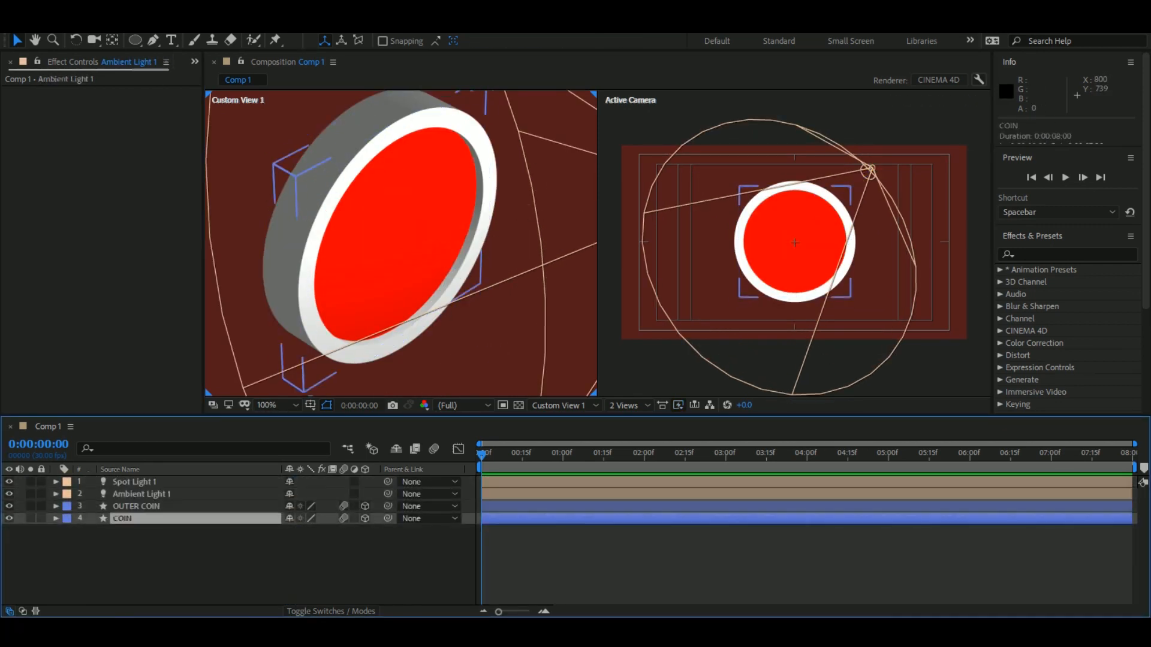
{"action": "scroll", "coordinate": [795, 243], "scroll_direction": "up", "scroll_amount": 3}
{"action": "left_click_drag", "start_coordinate": [794, 243], "coordinate": [769, 266]}
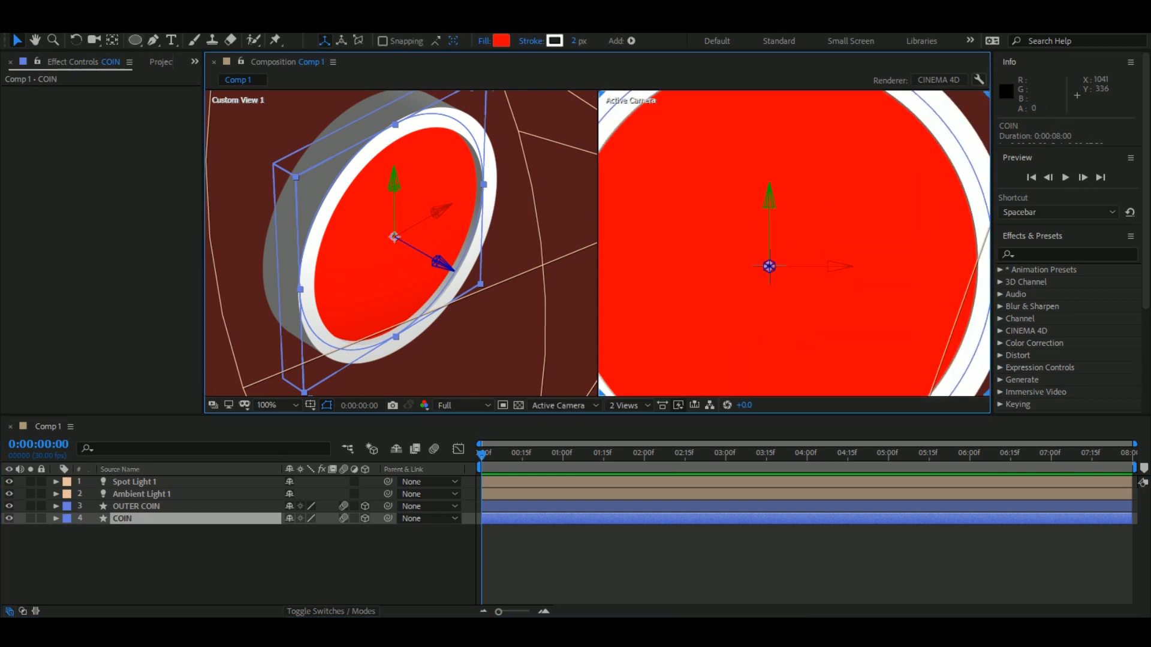
{"action": "left_click", "coordinate": [135, 40]}
{"action": "left_click_drag", "start_coordinate": [731, 174], "coordinate": [774, 347]}
{"action": "key", "text": "ctrl+z"}
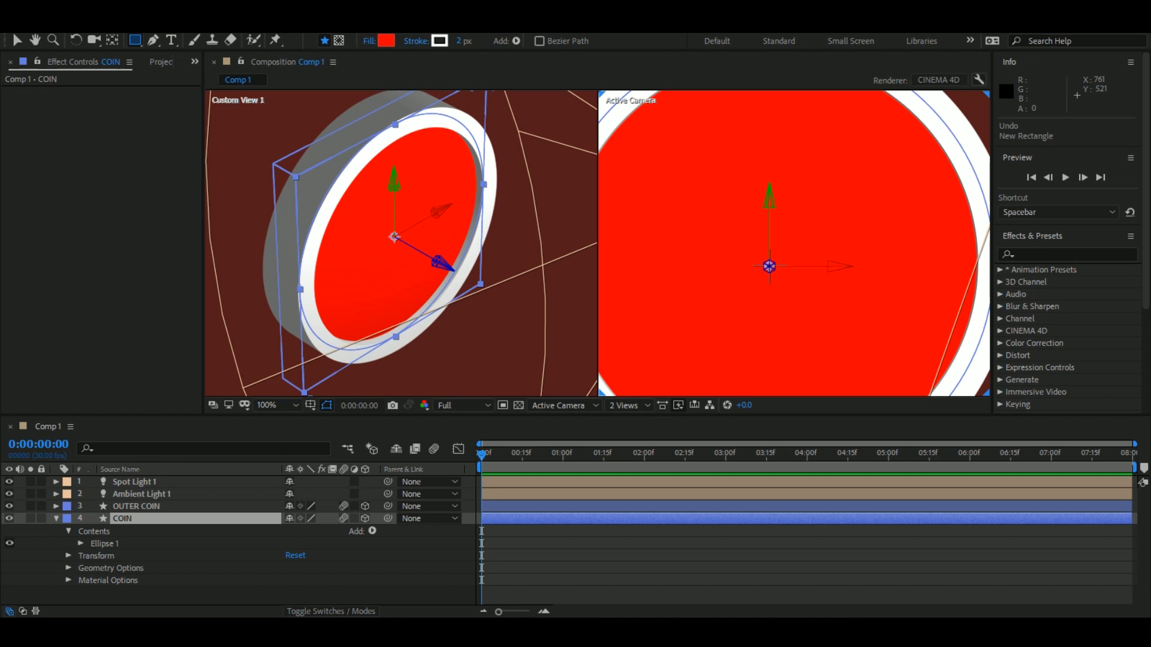
{"action": "right_click", "coordinate": [120, 518]}
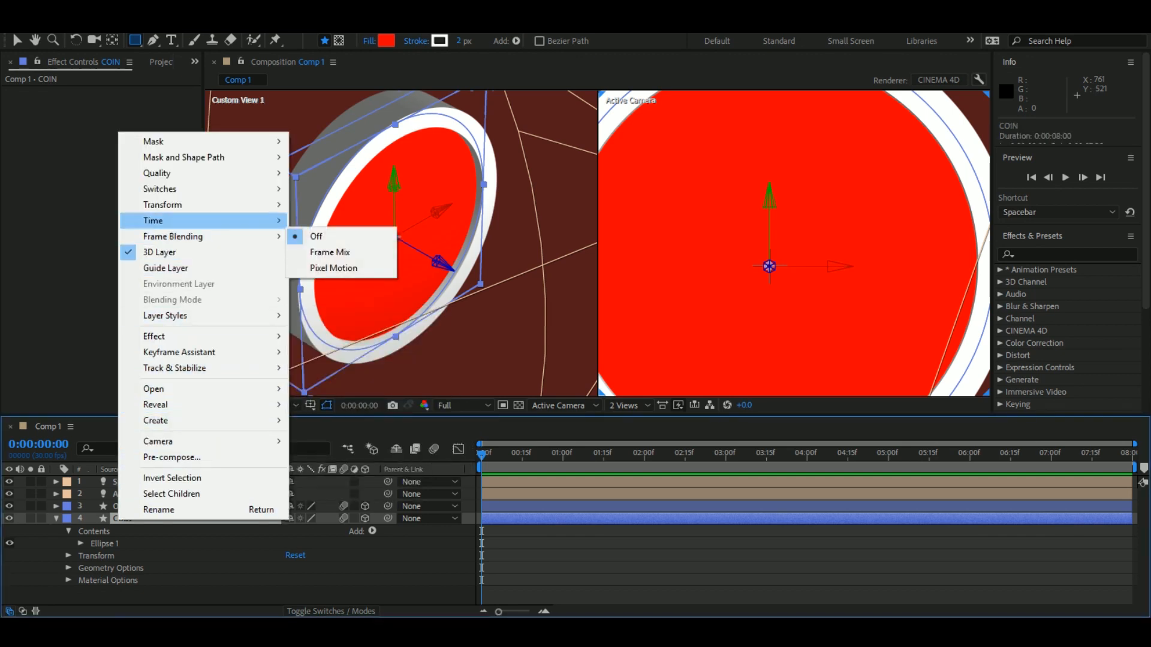
{"action": "right_click", "coordinate": [701, 203]}
{"action": "mouse_move", "coordinate": [767, 225]}
{"action": "right_click", "coordinate": [100, 543]}
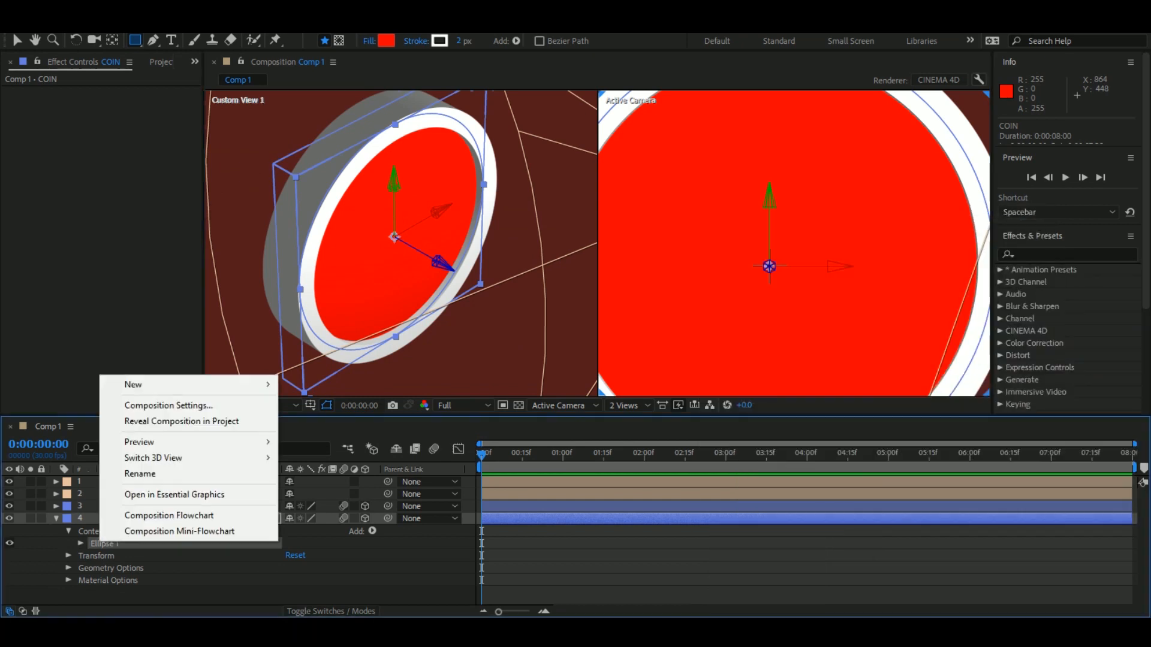
{"action": "left_click", "coordinate": [80, 544]}
{"action": "right_click", "coordinate": [103, 544]}
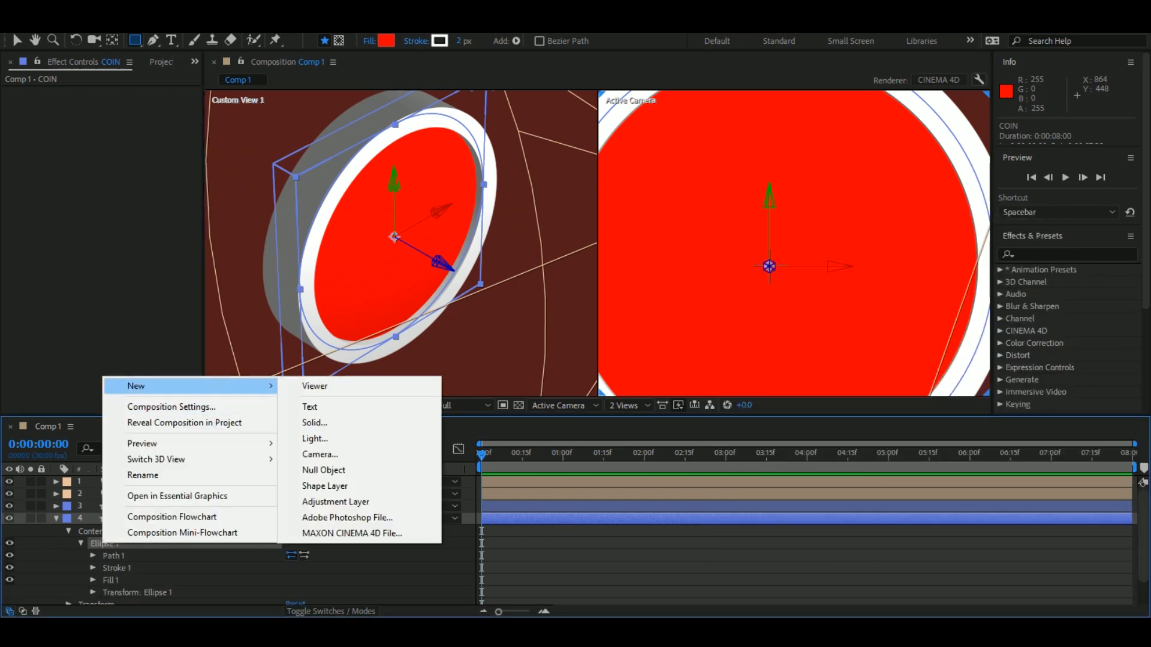
{"action": "right_click", "coordinate": [117, 518]}
{"action": "key", "text": "Escape"}
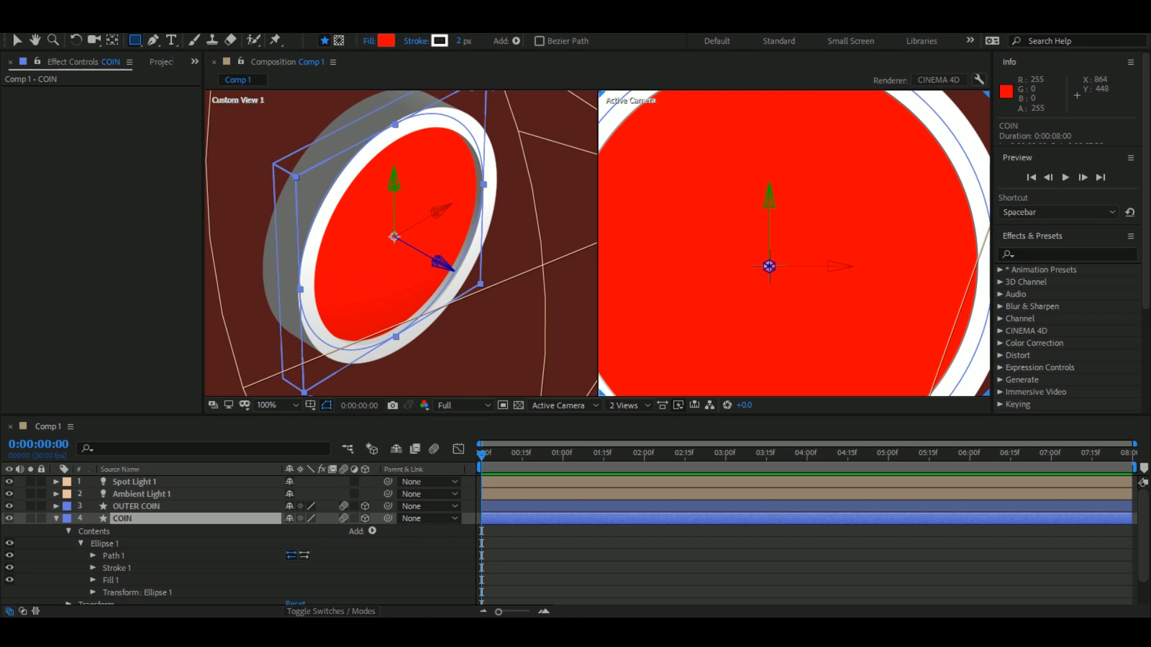
Try drawing a closed upright rectangular path at the centre of the COIN layer's face with the Pen tool.
{"action": "left_click", "coordinate": [93, 555]}
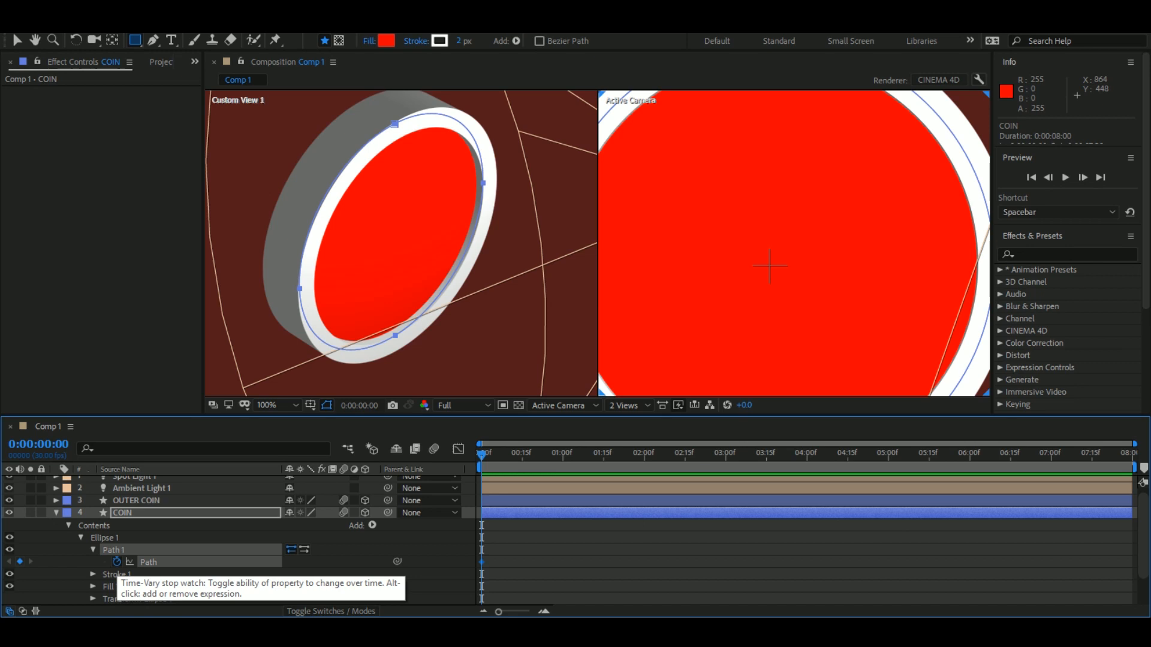
{"action": "left_click", "coordinate": [154, 40]}
{"action": "left_click", "coordinate": [747, 213]}
{"action": "left_click", "coordinate": [747, 323], "text": "shift"}
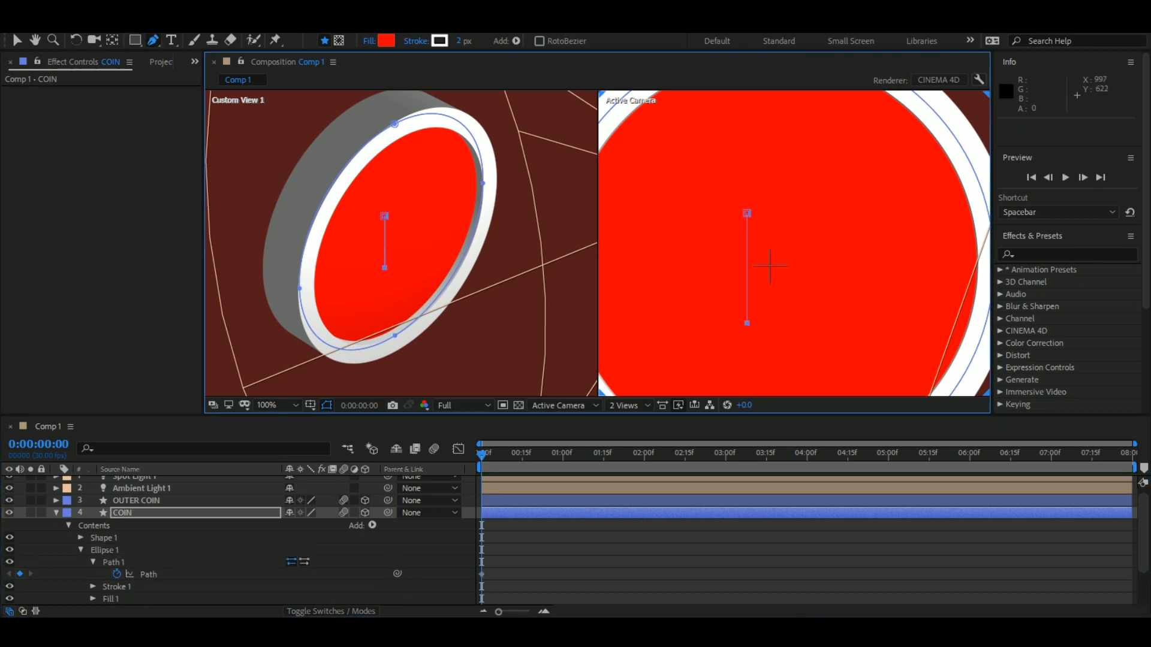
{"action": "left_click_drag", "start_coordinate": [795, 212], "coordinate": [795, 214]}
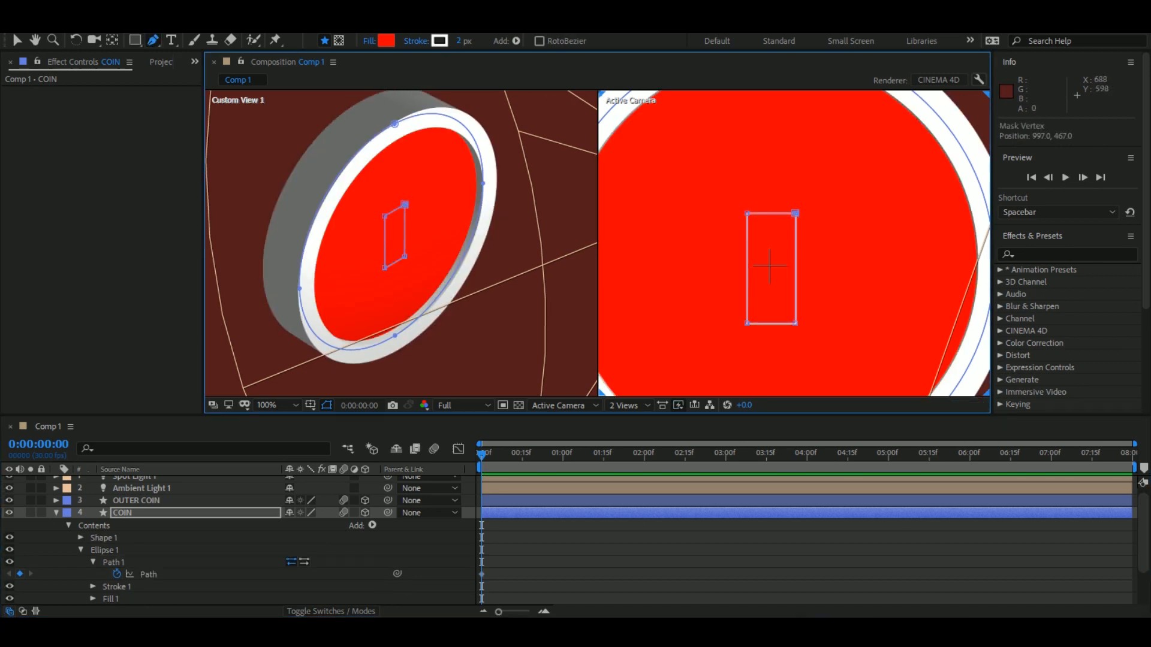
{"action": "left_click", "coordinate": [365, 513]}
{"action": "left_click", "coordinate": [365, 516]}
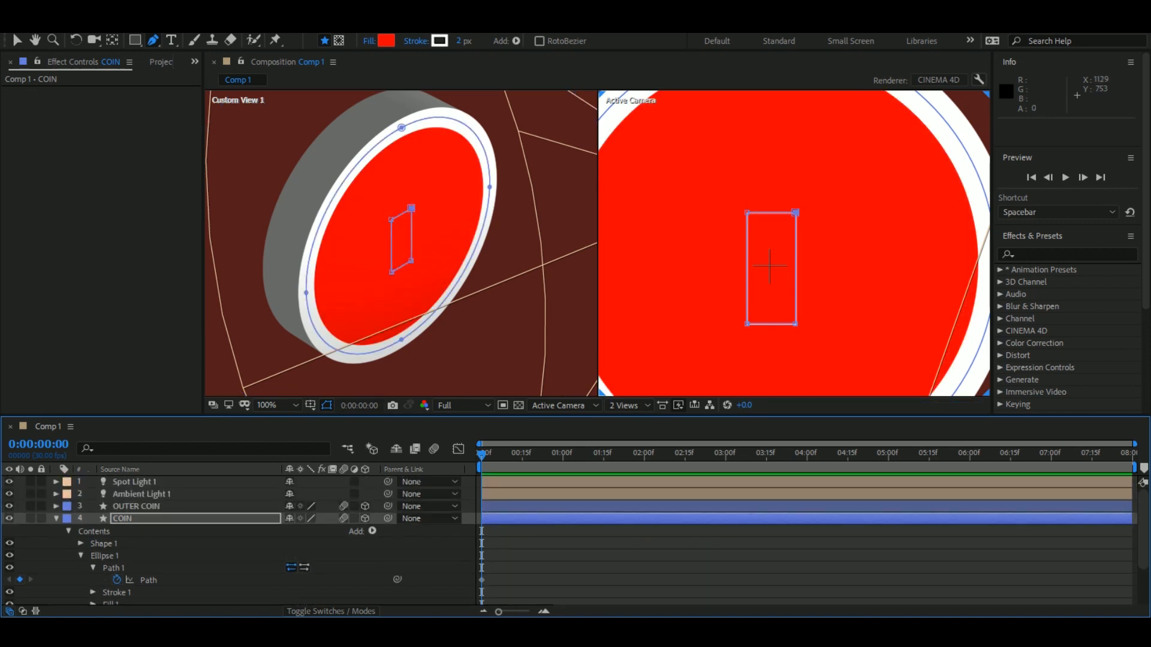
{"action": "key", "text": "ctrl+z"}
{"action": "key", "text": "ctrl+z"}
{"action": "key", "text": "ctrl+z"}
{"action": "key", "text": "ctrl+z"}
{"action": "key", "text": "ctrl+z"}
{"action": "key", "text": "ctrl+z"}
{"action": "key", "text": "ctrl+z"}
{"action": "key", "text": "ctrl+z"}
{"action": "key", "text": "ctrl+z"}
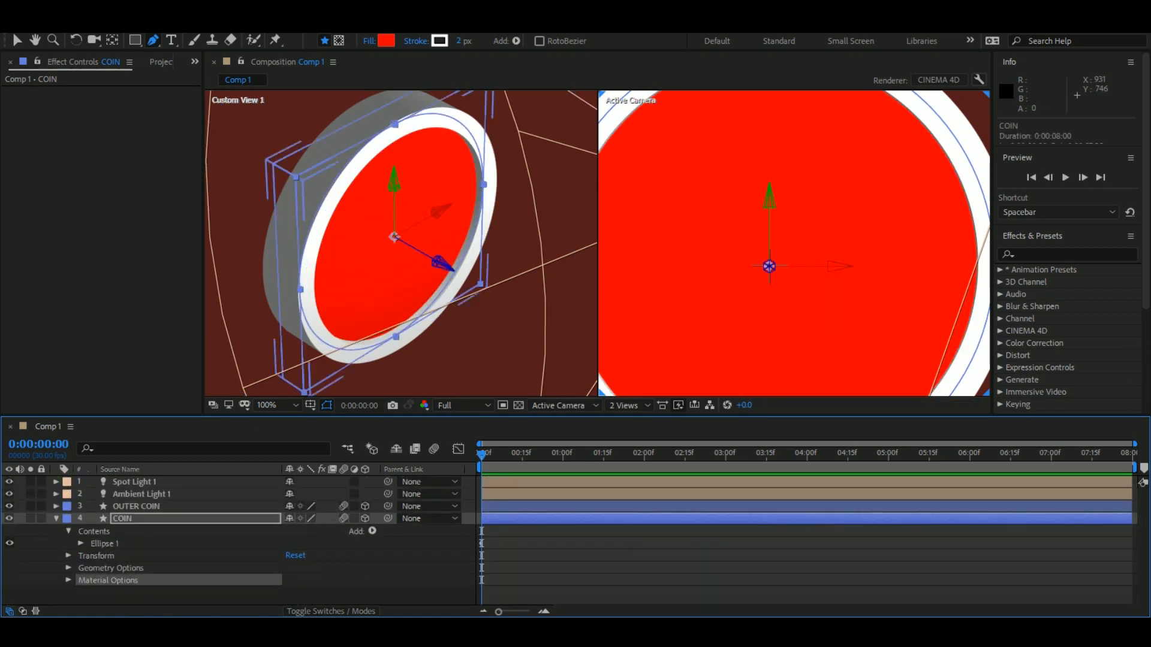
{"action": "left_click", "coordinate": [136, 506]}
{"action": "left_click", "coordinate": [122, 519]}
{"action": "left_click_drag", "start_coordinate": [270, 416], "coordinate": [270, 442]}
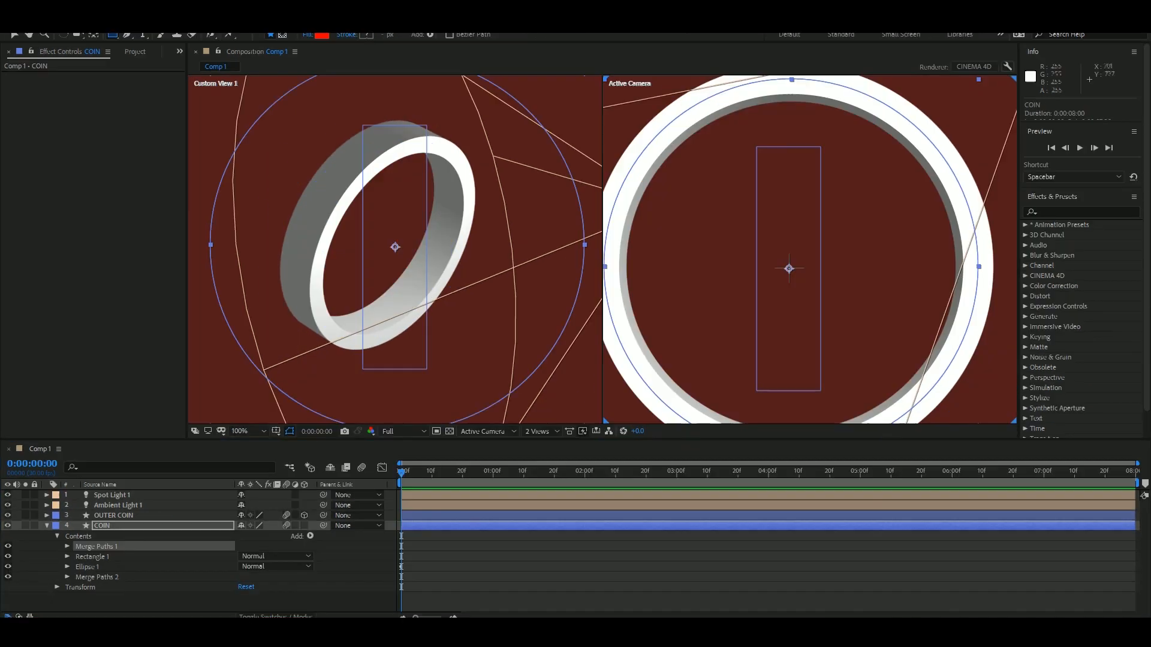
Undo the last Merge Paths changes and add a fresh Merge Paths operator below Ellipse 1 and Rectangle 1 in the COIN layer.
{"action": "key", "text": "ctrl+z"}
{"action": "key", "text": "ctrl+z"}
{"action": "key", "text": "ctrl+z"}
{"action": "key", "text": "ctrl+z"}
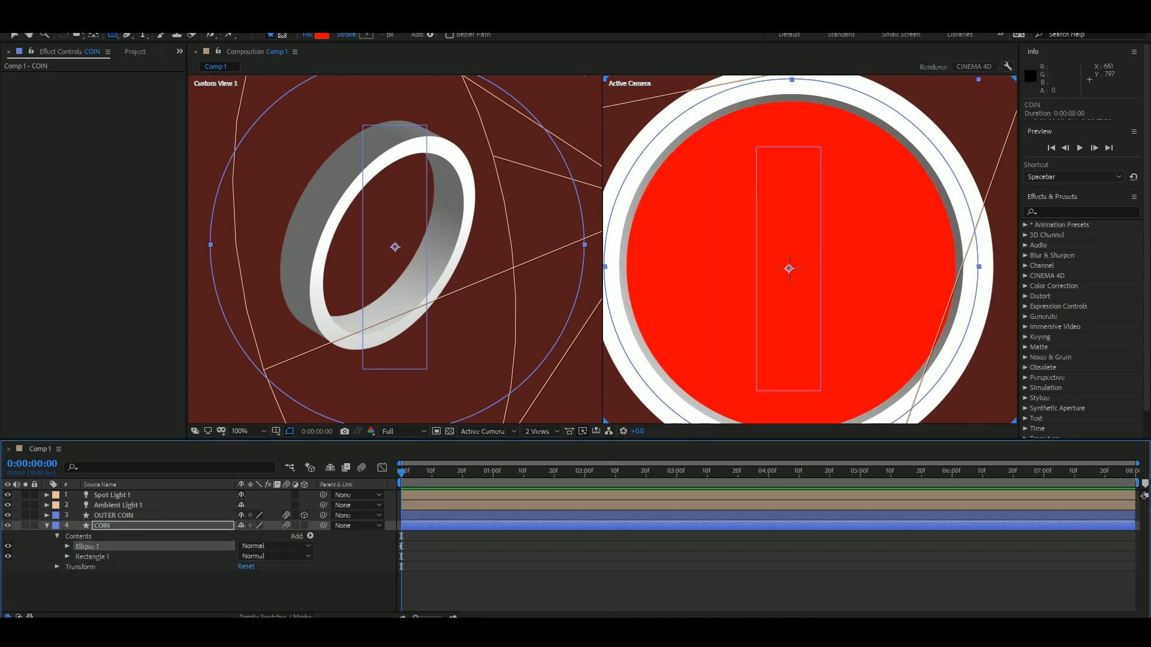
{"action": "left_click", "coordinate": [310, 535]}
{"action": "left_click", "coordinate": [339, 432]}
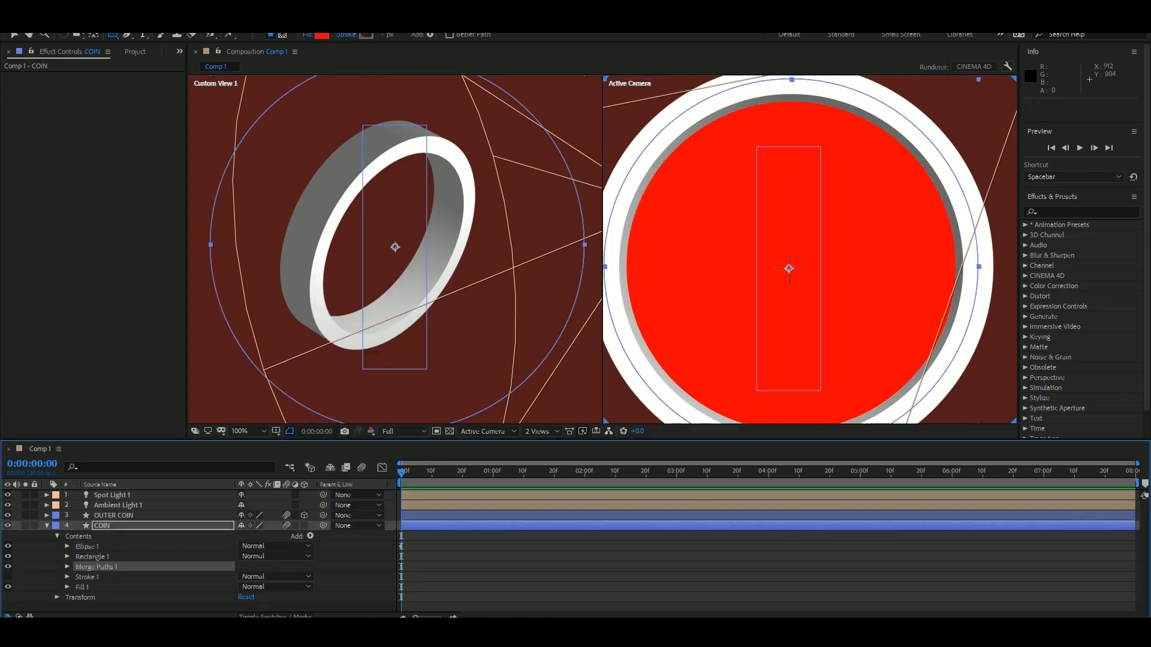
Remove Stroke 1 from the COIN layer's contents and change the colour of Fill 1 to blue.
{"action": "left_click", "coordinate": [67, 577]}
{"action": "scroll", "coordinate": [150, 566], "scroll_direction": "down", "scroll_amount": 1}
{"action": "left_click", "coordinate": [246, 596]}
{"action": "left_click_drag", "start_coordinate": [181, 171], "coordinate": [181, 84]}
{"action": "key", "text": "Return"}
{"action": "left_click", "coordinate": [67, 566]}
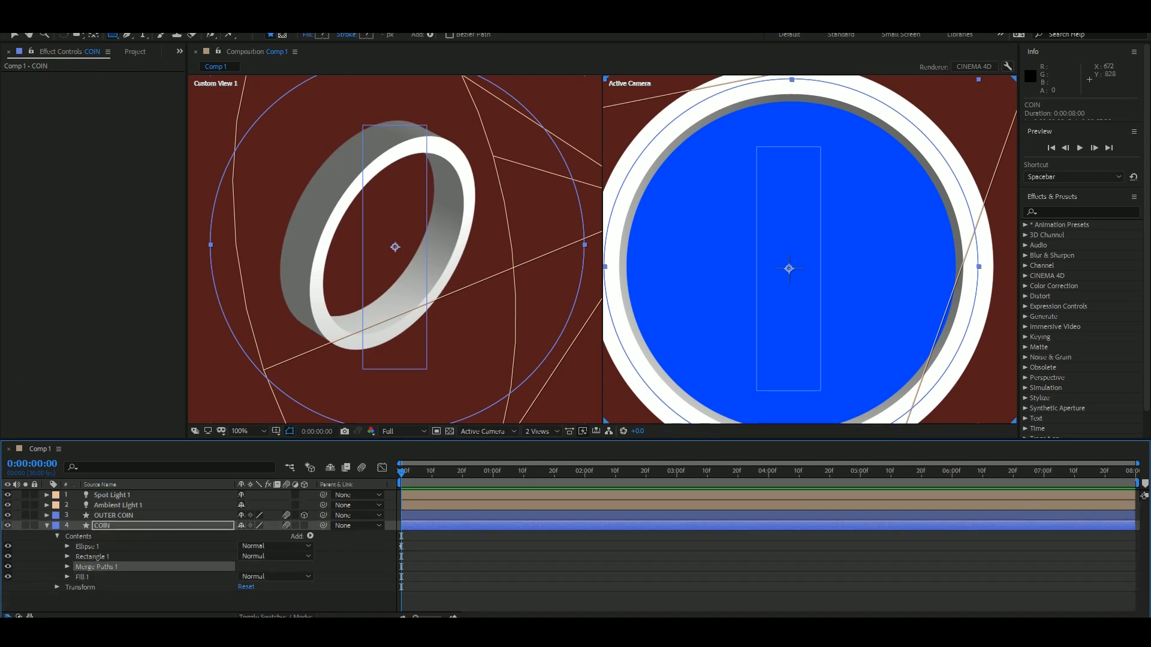
Move Merge Paths 1 between Ellipse 1 and Rectangle 1, and delete Fill 1 from the COIN layer.
{"action": "left_click_drag", "start_coordinate": [97, 567], "coordinate": [96, 552]}
{"action": "left_click", "coordinate": [67, 556]}
{"action": "left_click", "coordinate": [82, 577]}
{"action": "key", "text": "Delete"}
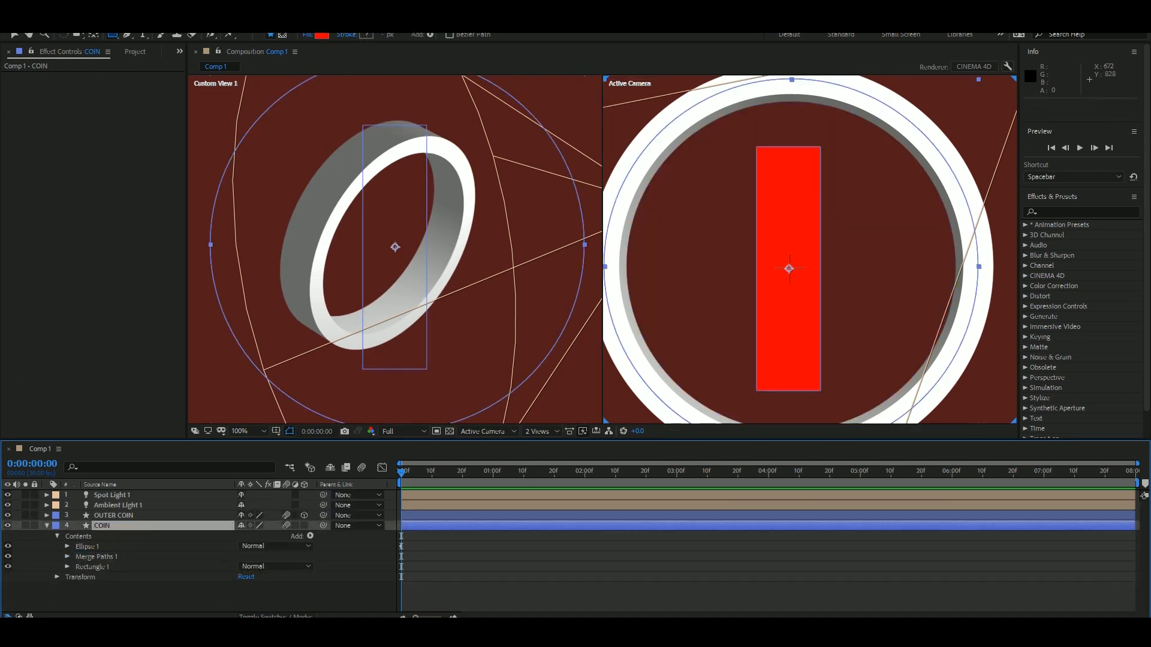
Nest Ellipse 1 and Merge Paths 1 inside the Rectangle 1 group above Rectangle Path 1 to cut the rectangle from the coin face.
{"action": "left_click_drag", "start_coordinate": [97, 557], "coordinate": [97, 563]}
{"action": "key", "text": "ctrl+z"}
{"action": "left_click_drag", "start_coordinate": [97, 547], "coordinate": [95, 557]}
{"action": "mouse_move", "coordinate": [107, 587]}
{"action": "left_mouse_down"}
{"action": "mouse_move", "coordinate": [105, 552]}
{"action": "mouse_move", "coordinate": [106, 572]}
{"action": "left_mouse_up"}
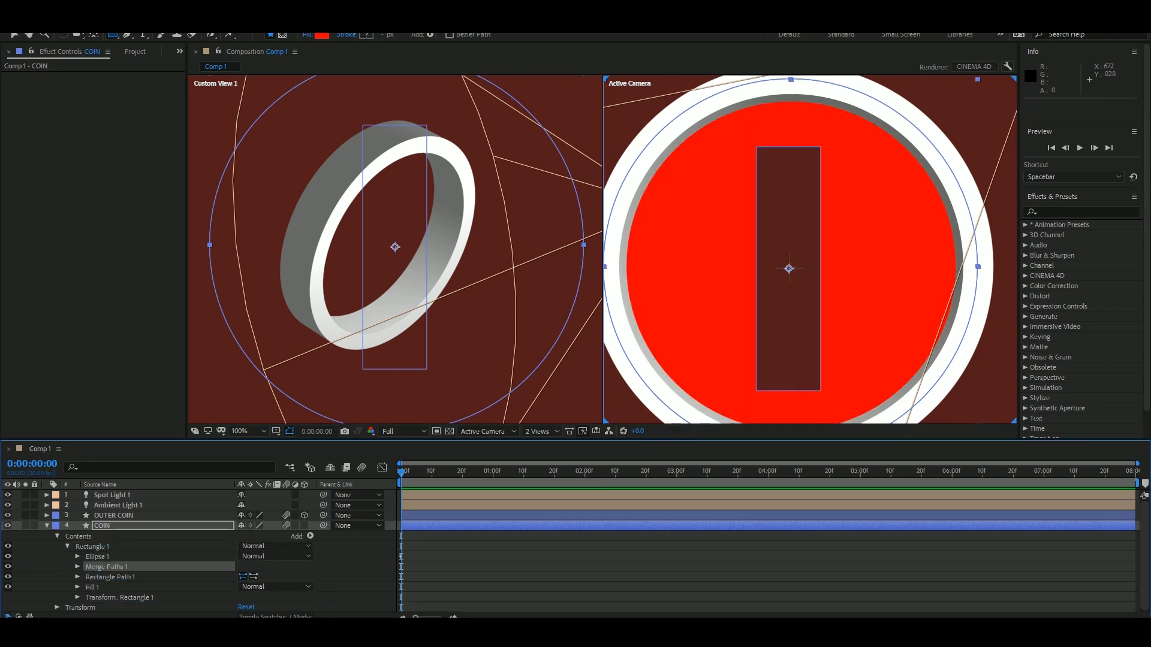
Try turning the COIN layer with the rectangular cut-out into a 3D layer.
{"action": "left_click", "coordinate": [305, 525]}
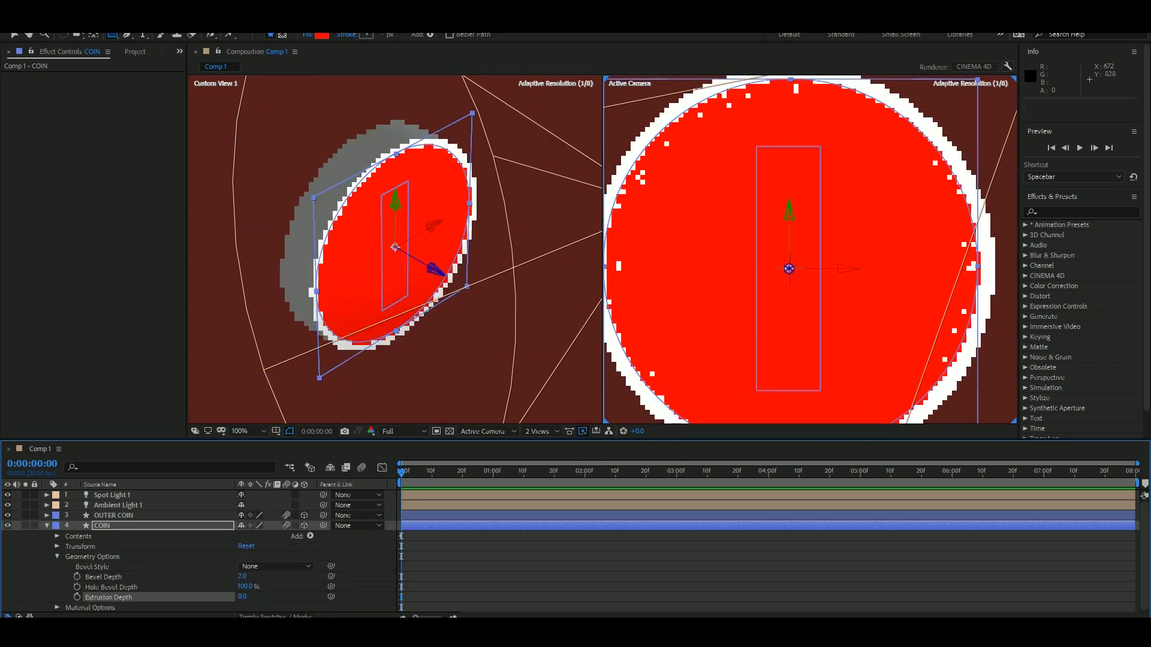
{"action": "key", "text": "Delete"}
{"action": "key", "text": "ctrl+z"}
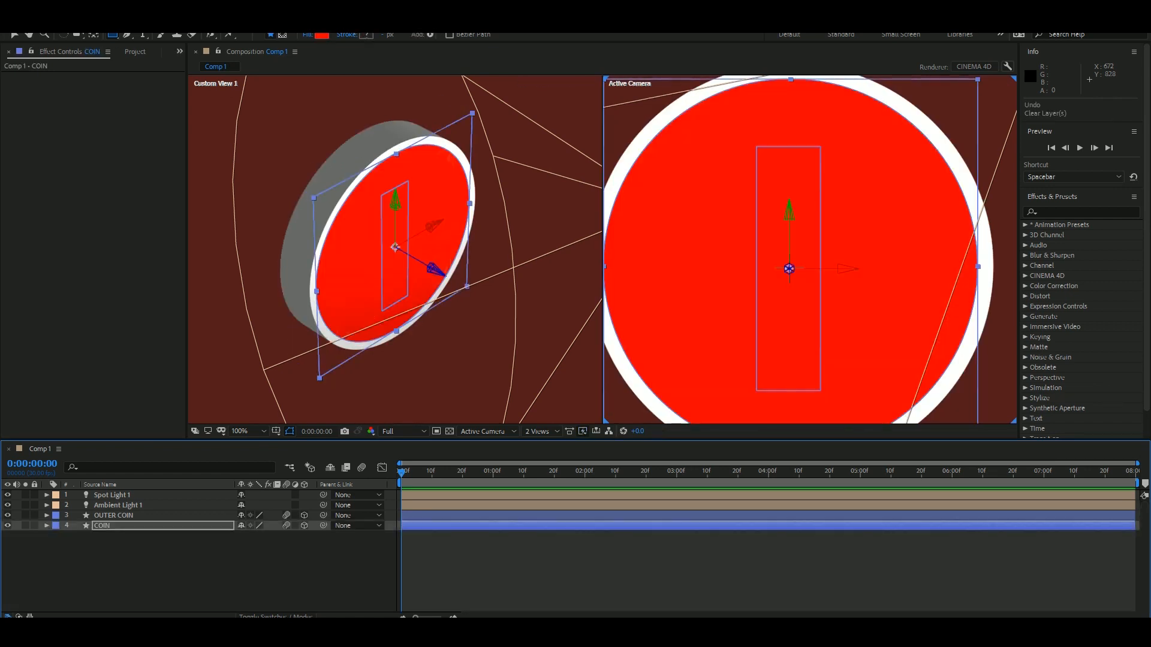
Pre-compose the COIN layer as COIN-FACE_PRECOMP, moving all attributes into the new composition.
{"action": "key", "text": "ctrl+shift+c"}
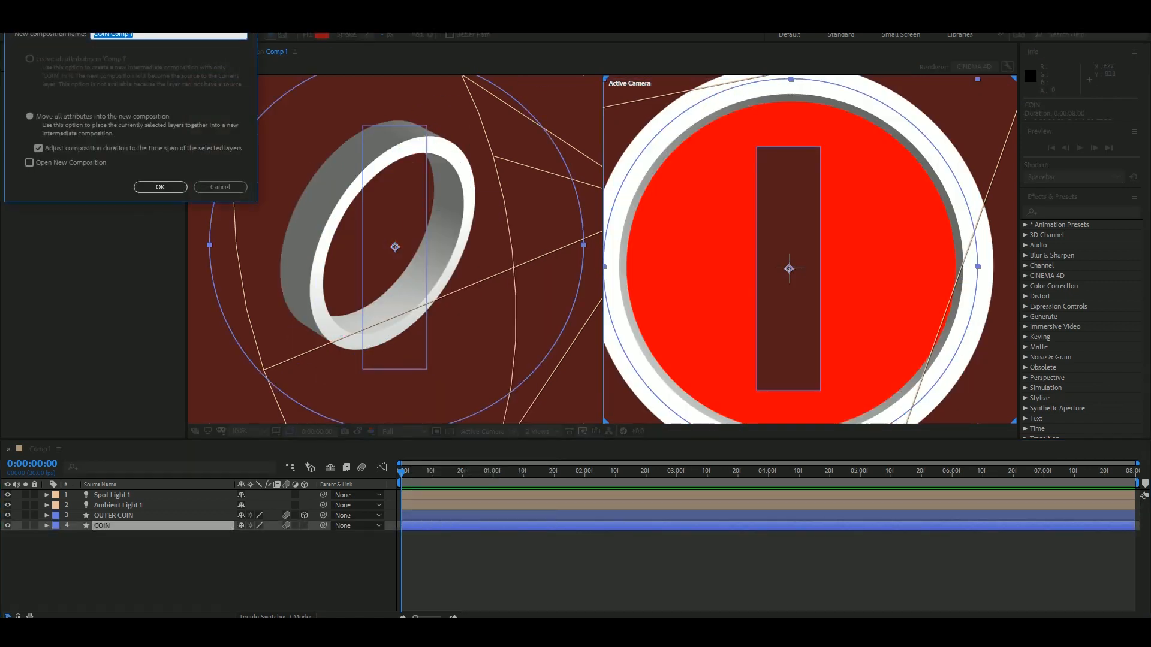
{"action": "key", "text": "Return"}
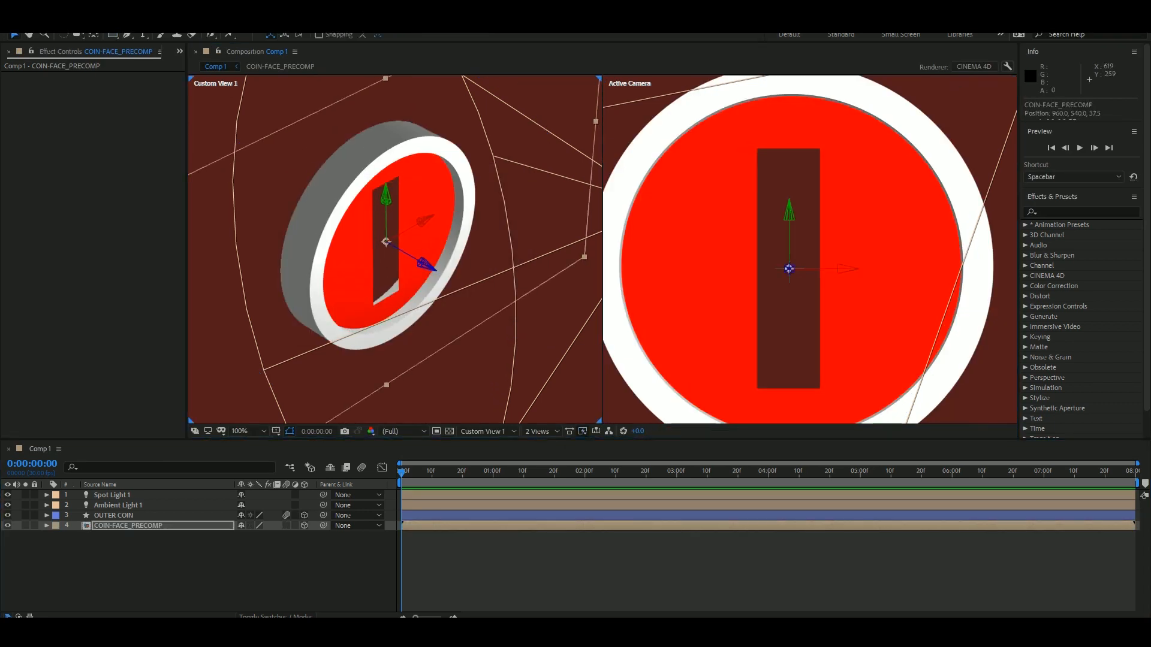
Copy the COIN shape layer from COIN-FACE_PRECOMP into Comp 1, placing it beneath the precomp and renaming it COIN-INSIDE.
{"action": "double_click", "coordinate": [139, 526]}
{"action": "left_click", "coordinate": [40, 449]}
{"action": "key", "text": "ctrl+v"}
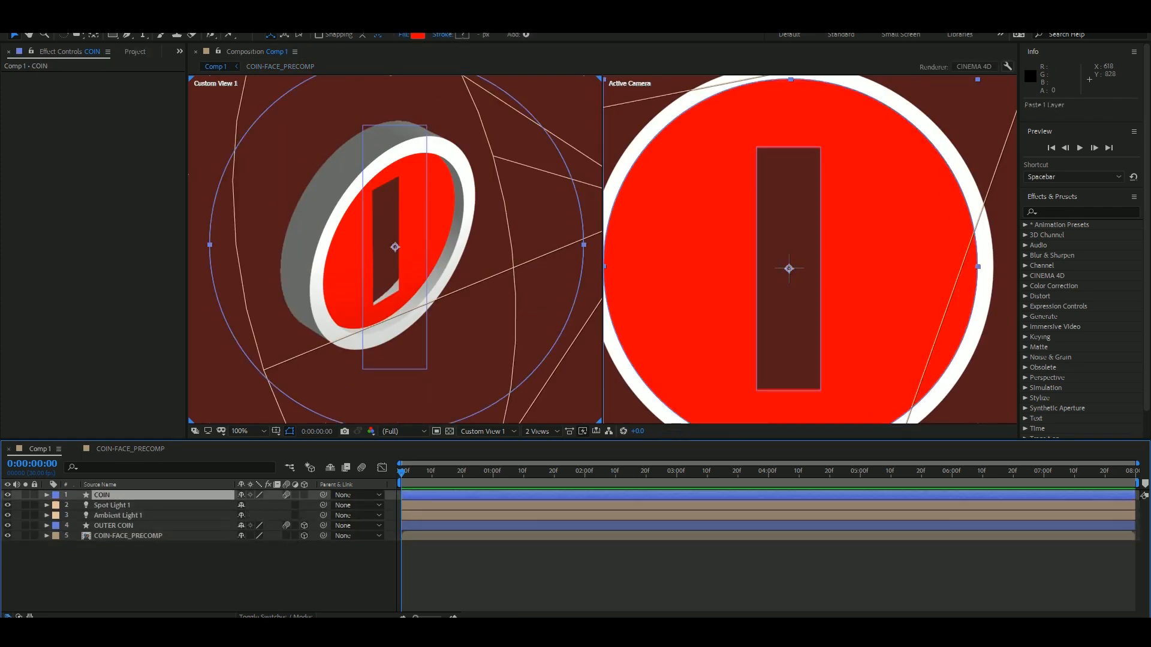
{"action": "left_click_drag", "start_coordinate": [103, 495], "coordinate": [108, 540]}
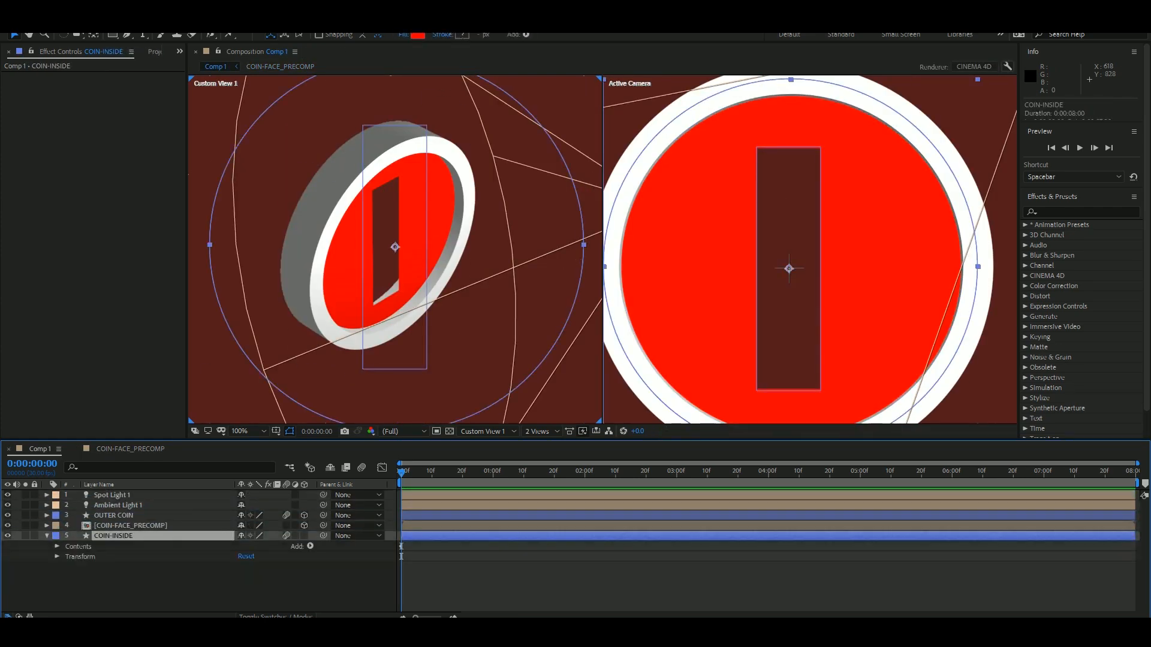
Reduce COIN-INSIDE to its rectangle and extrude it as a 3D layer with an Extrusion Depth of 35.
{"action": "left_click", "coordinate": [58, 547]}
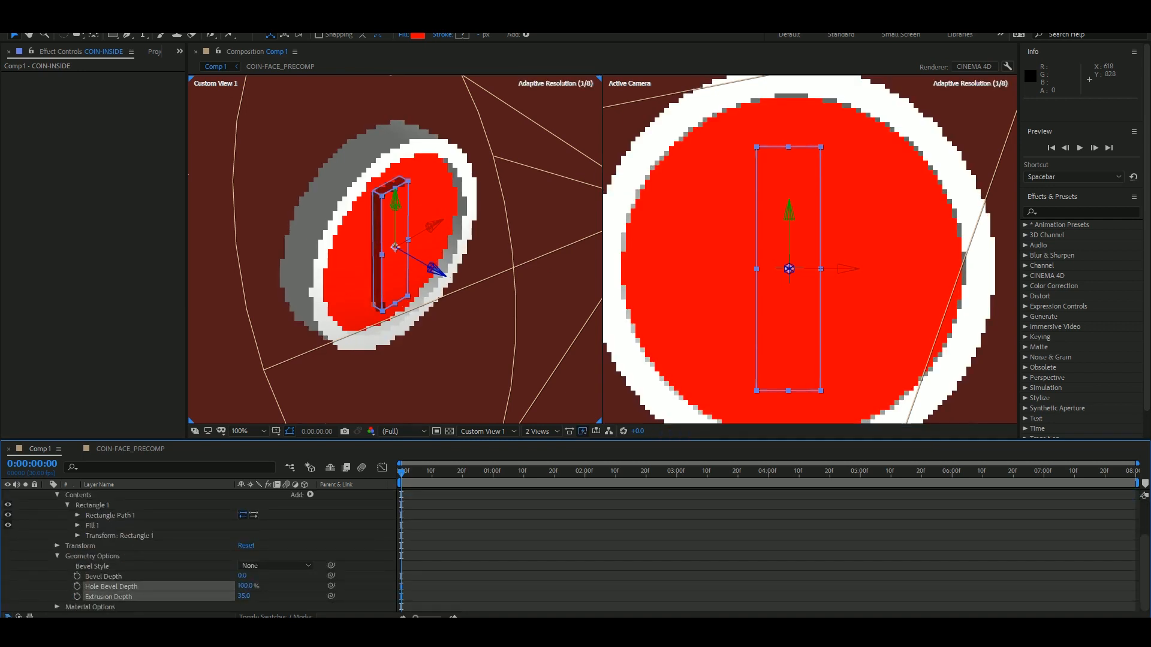
{"action": "key", "text": "ctrl+z"}
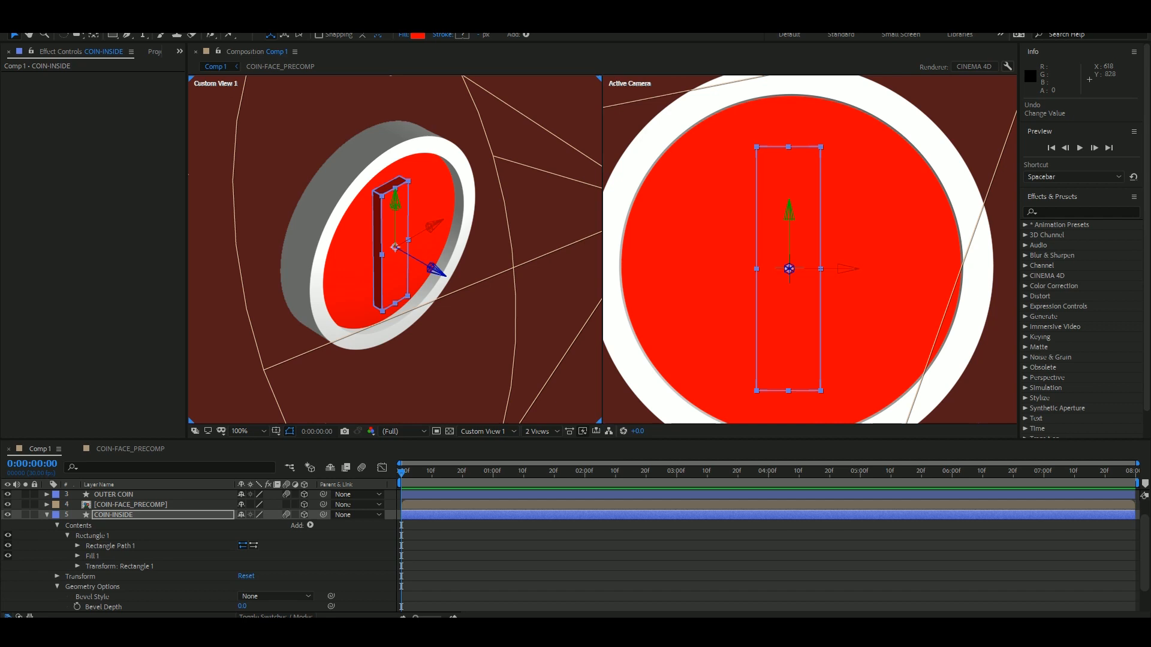
Turn off 3D for the COIN-INSIDE layer and change its rectangle's fill to a linear gradient.
{"action": "left_click", "coordinate": [114, 515]}
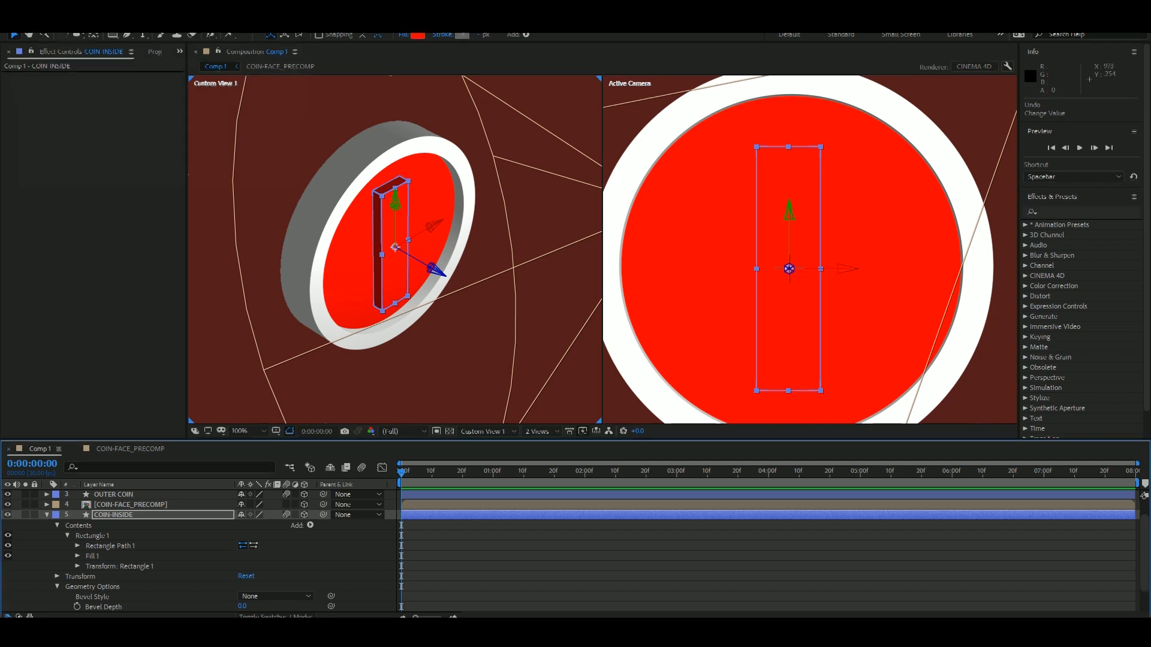
{"action": "left_click", "coordinate": [462, 35]}
{"action": "left_click", "coordinate": [278, 36]}
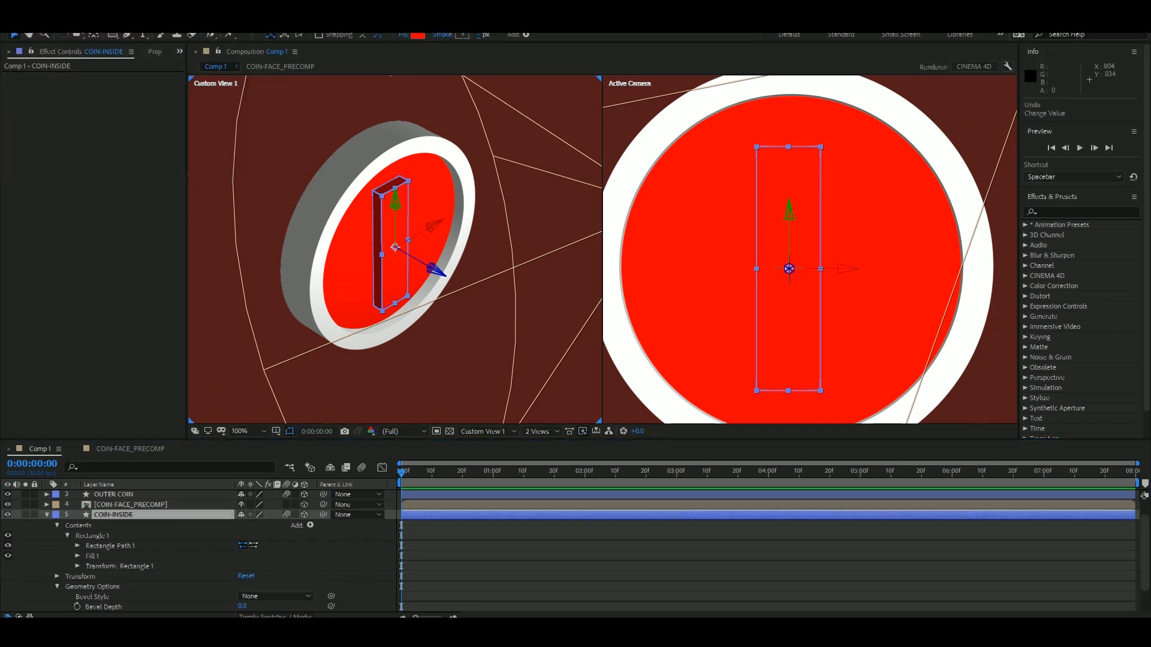
{"action": "left_click", "coordinate": [304, 514]}
{"action": "left_click", "coordinate": [462, 36]}
{"action": "key", "text": "Escape"}
{"action": "left_click", "coordinate": [418, 35], "text": "alt"}
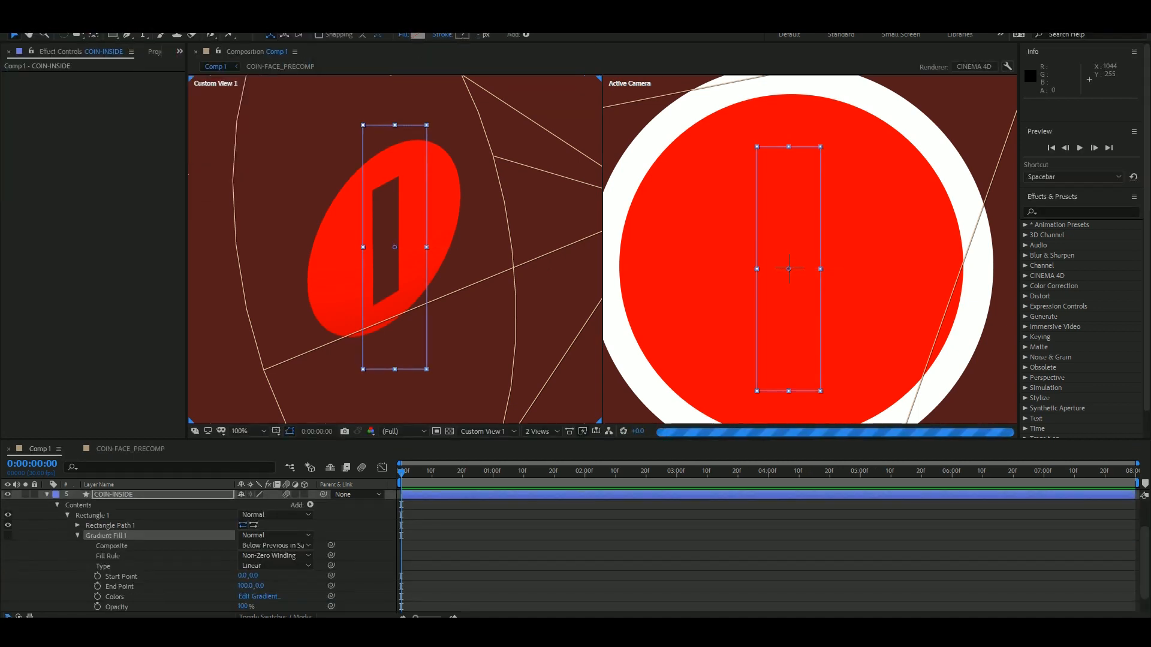
Delete the COIN-INSIDE layer together with its gradient-filled rectangle.
{"action": "double_click", "coordinate": [788, 269]}
{"action": "left_click", "coordinate": [462, 35]}
{"action": "key", "text": "Escape"}
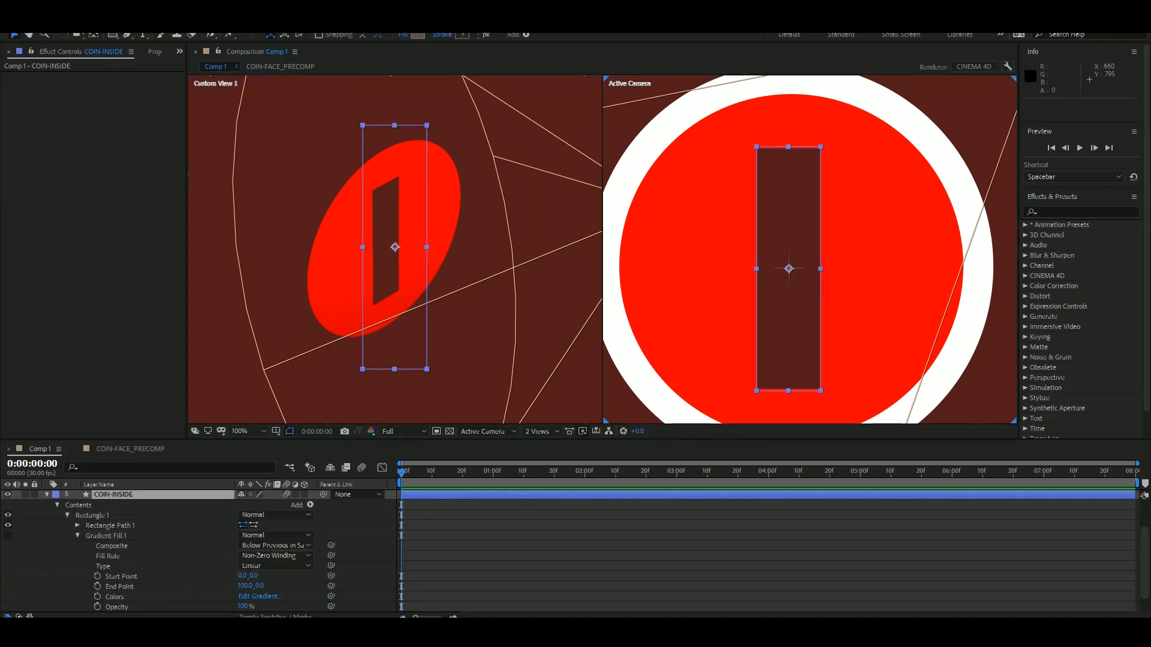
{"action": "left_click", "coordinate": [106, 536]}
{"action": "key", "text": "Delete"}
{"action": "key", "text": "Delete"}
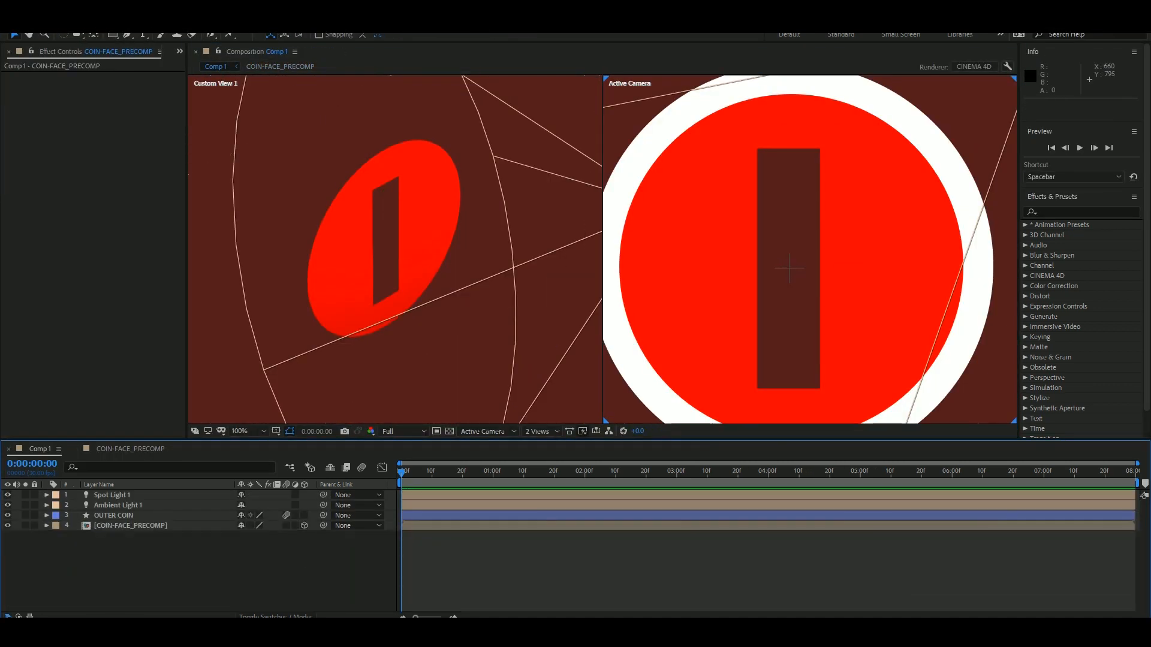
Make OUTER COIN a 3D layer again and paste the COIN shape layer directly above COIN-FACE_PRECOMP.
{"action": "left_click", "coordinate": [304, 515]}
{"action": "left_click", "coordinate": [130, 526]}
{"action": "key", "text": "ctrl+v"}
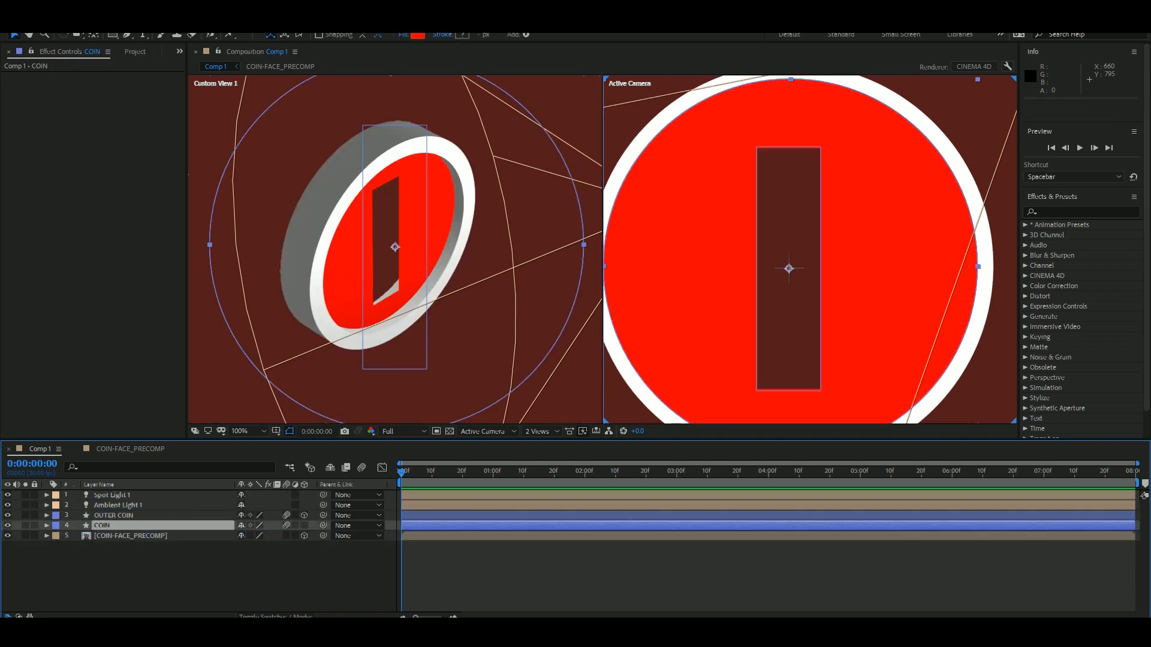
Hide OUTER COIN and COIN-FACE_PRECOMP, and reduce the pasted COIN layer to its filled rectangle.
{"action": "left_click", "coordinate": [8, 516]}
{"action": "left_click", "coordinate": [8, 536]}
{"action": "left_click", "coordinate": [46, 526]}
{"action": "left_click", "coordinate": [56, 536]}
{"action": "left_click", "coordinate": [68, 546]}
{"action": "left_click", "coordinate": [103, 556]}
{"action": "key", "text": "Delete"}
{"action": "left_click", "coordinate": [93, 567]}
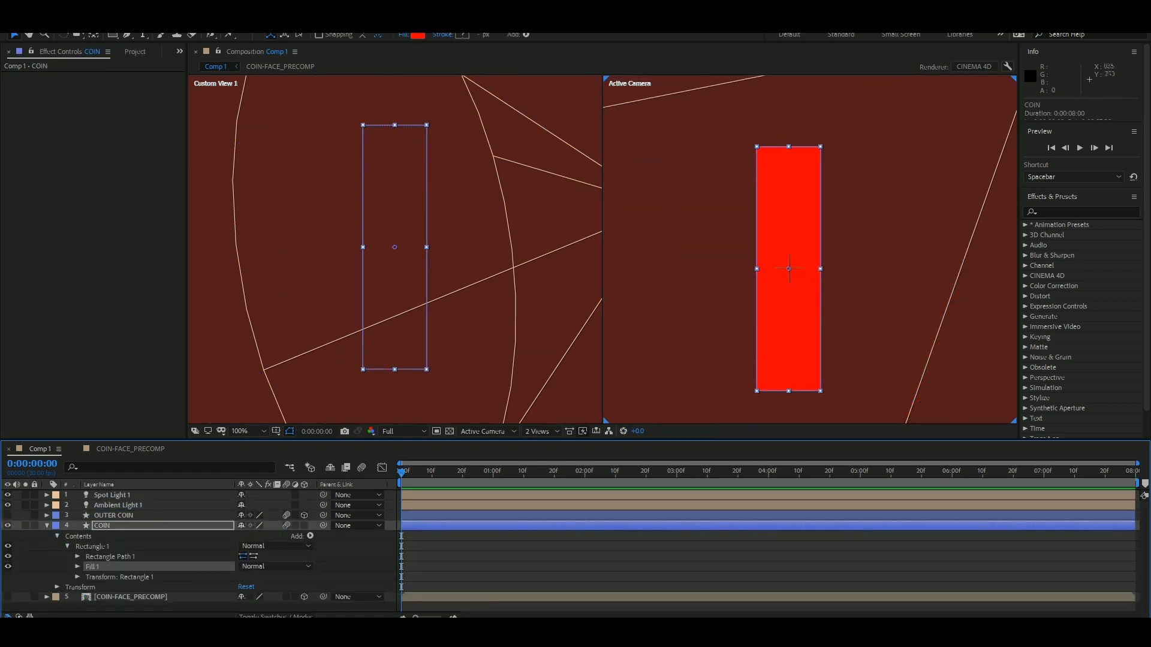
{"action": "left_click", "coordinate": [462, 36]}
{"action": "key", "text": "Escape"}
{"action": "key", "text": "g"}
{"action": "left_click", "coordinate": [755, 145]}
{"action": "key", "text": "ctrl+a"}
{"action": "left_click", "coordinate": [102, 526]}
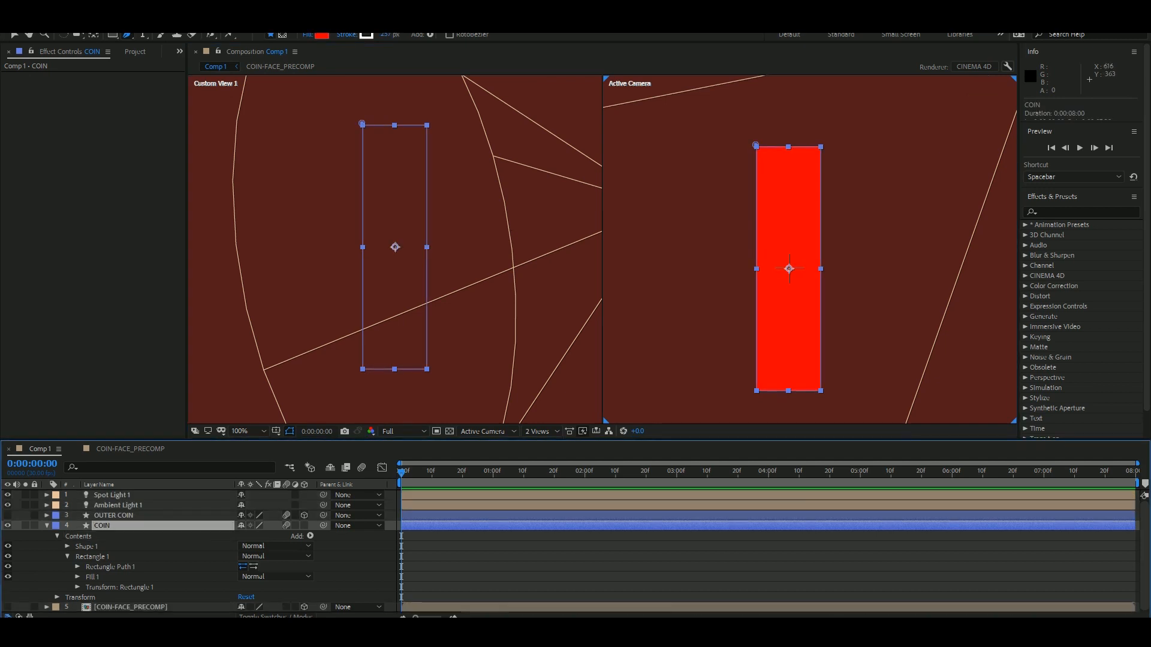
{"action": "key", "text": "ctrl+z"}
{"action": "left_click_drag", "start_coordinate": [755, 147], "coordinate": [775, 214]}
{"action": "key", "text": "ctrl+z"}
Draw a rectangle about 108 × 408 px over the red one in COIN, with a thin stroke and its fill hidden.
{"action": "left_click_drag", "start_coordinate": [755, 146], "coordinate": [821, 391]}
{"action": "left_click_drag", "start_coordinate": [385, 34], "coordinate": [238, 35]}
{"action": "left_click", "coordinate": [322, 35], "text": "alt"}
{"action": "left_click", "coordinate": [322, 35], "text": "alt"}
{"action": "left_click", "coordinate": [322, 36], "text": "alt"}
{"action": "left_click", "coordinate": [77, 535]}
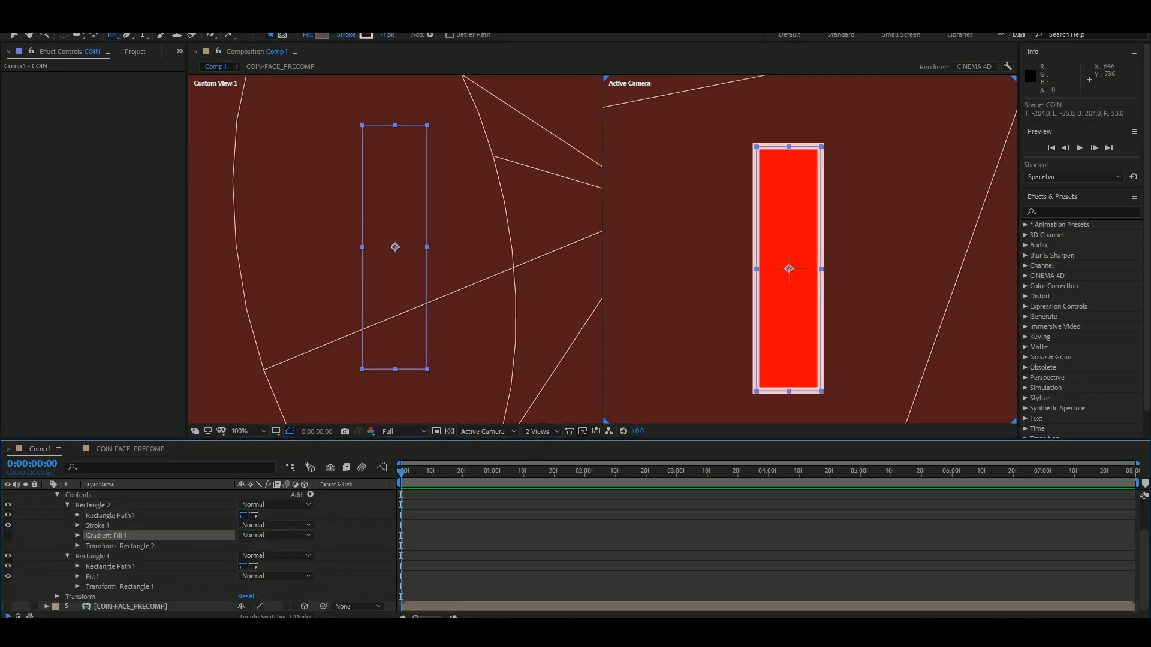
Delete the original filled Rectangle 1 from the COIN layer and rename the layer COIN-INSIDE.
{"action": "left_click", "coordinate": [67, 504]}
{"action": "left_click", "coordinate": [92, 556]}
{"action": "key", "text": "Delete"}
{"action": "left_click", "coordinate": [102, 526]}
{"action": "key", "text": "Return"}
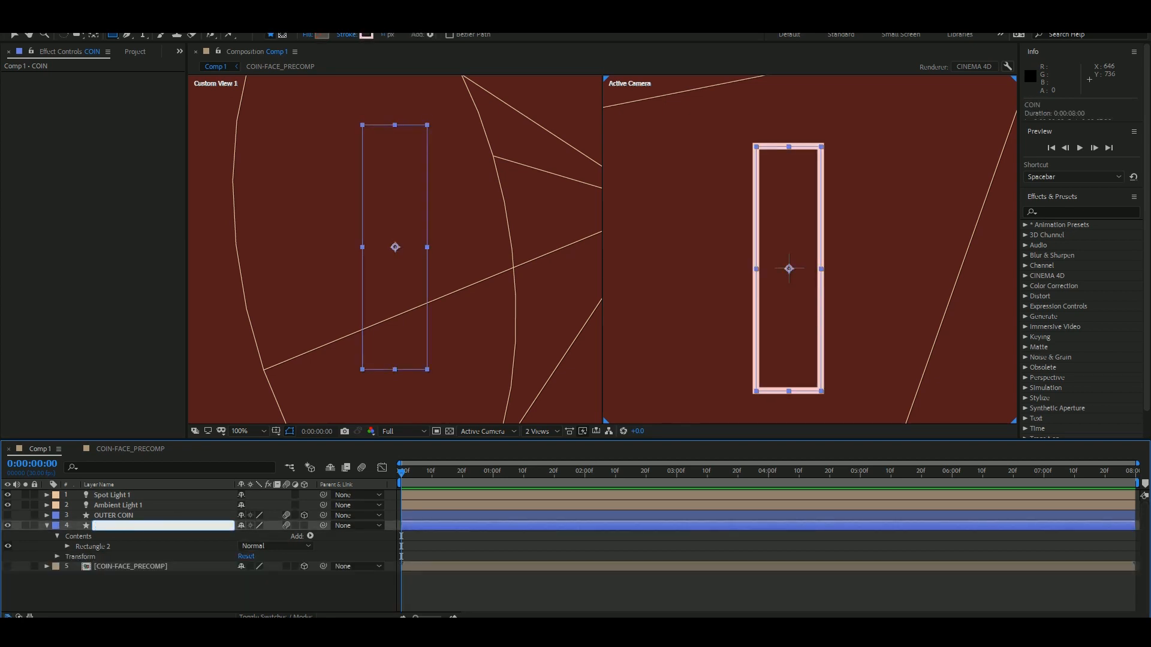
{"action": "type", "text": "COIN-INSIDE"}
Rename OUTER COIN as COIN-OUTER, and make it and COIN-FACE_PRECOMP visible again.
{"action": "left_click", "coordinate": [113, 515]}
{"action": "key", "text": "Return"}
{"action": "type", "text": "COIN0"}
{"action": "key", "text": "BackSpace"}
{"action": "type", "text": "-OUTER"}
{"action": "left_click", "coordinate": [180, 592]}
{"action": "left_click", "coordinate": [7, 516]}
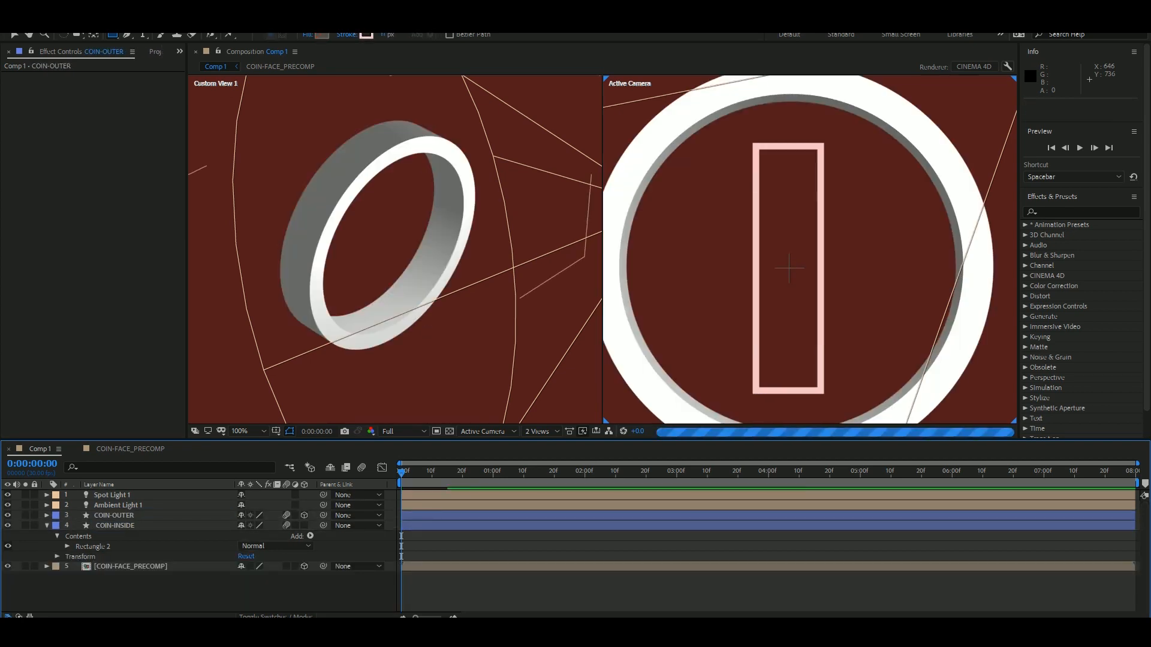
{"action": "left_click", "coordinate": [8, 567]}
Turn COIN-INSIDE into a 3D layer with an Extrusion Depth of 52.
{"action": "left_click", "coordinate": [303, 526]}
{"action": "left_click", "coordinate": [57, 568]}
{"action": "scroll", "coordinate": [149, 567], "scroll_direction": "down", "scroll_amount": 1}
{"action": "left_click_drag", "start_coordinate": [244, 587], "coordinate": [275, 587]}
Show the coin in the Left view and lower COIN-OUTER's opacity so the layers inside it can be seen.
{"action": "key", "text": "v"}
{"action": "left_click", "coordinate": [551, 288]}
{"action": "left_click", "coordinate": [488, 432]}
{"action": "left_click", "coordinate": [473, 474]}
{"action": "scroll", "coordinate": [114, 522], "scroll_direction": "up", "scroll_amount": 1}
{"action": "left_click", "coordinate": [113, 516]}
{"action": "key", "text": "t"}
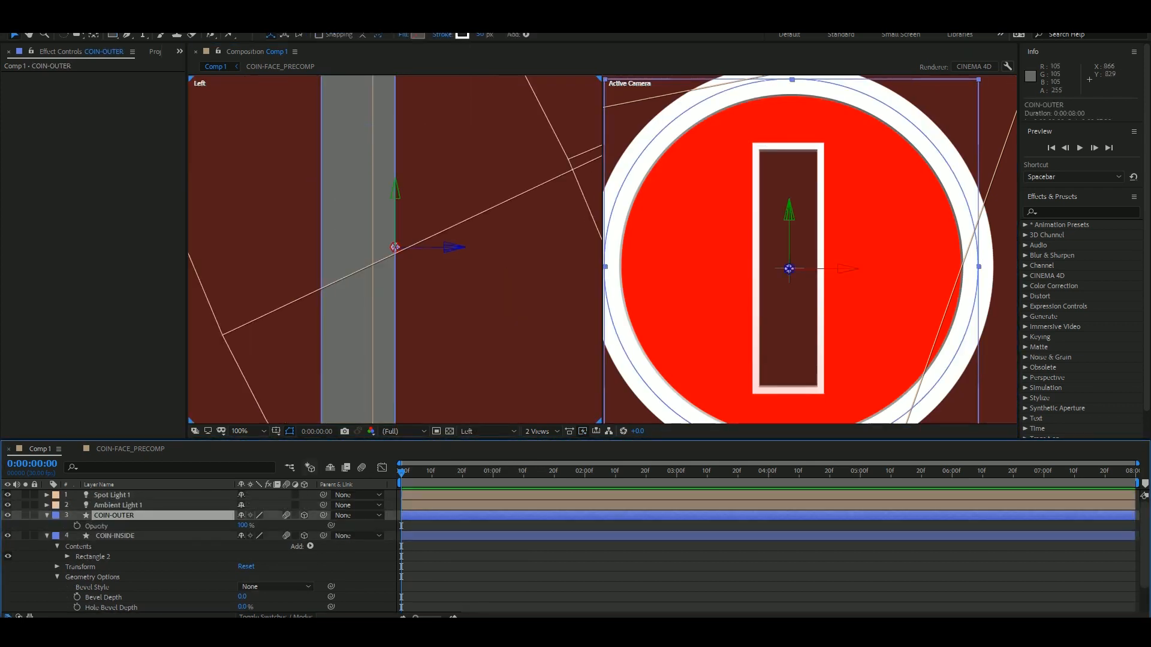
{"action": "left_click_drag", "start_coordinate": [241, 525], "coordinate": [191, 525]}
Move COIN-INSIDE back along Z into the rim, then duplicate COIN-FACE_PRECOMP and place a copy at the slot's other end.
{"action": "left_click", "coordinate": [116, 536]}
{"action": "left_click_drag", "start_coordinate": [427, 247], "coordinate": [386, 251]}
{"action": "scroll", "coordinate": [132, 576], "scroll_direction": "down", "scroll_amount": 2}
{"action": "left_click", "coordinate": [130, 606]}
{"action": "key", "text": "ctrl+d"}
{"action": "left_click", "coordinate": [468, 288]}
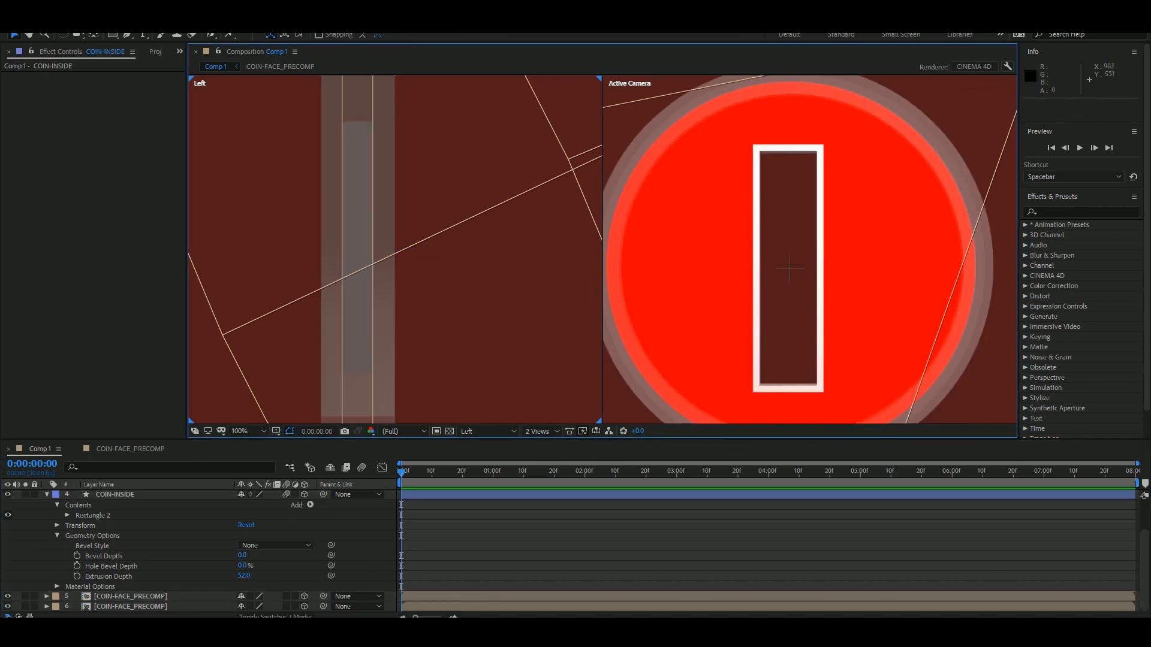
Fine-tune COIN-INSIDE's Z position so it fits between the two coin faces, then collapse all layer properties.
{"action": "left_click", "coordinate": [115, 495]}
{"action": "scroll", "coordinate": [361, 242], "scroll_direction": "up", "scroll_amount": 2}
{"action": "left_click_drag", "start_coordinate": [453, 265], "coordinate": [450, 266]}
{"action": "scroll", "coordinate": [420, 263], "scroll_direction": "down", "scroll_amount": 3}
{"action": "scroll", "coordinate": [455, 294], "scroll_direction": "up", "scroll_amount": 1}
{"action": "left_click", "coordinate": [366, 558]}
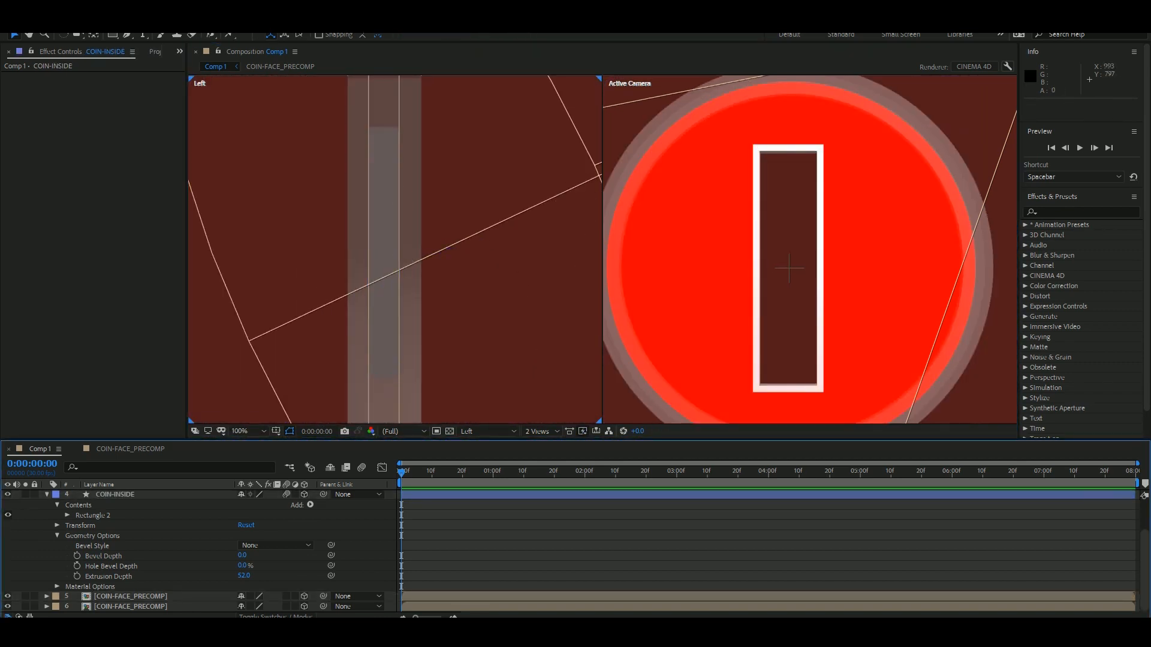
{"action": "key", "text": "ctrl+a"}
{"action": "key", "text": "u"}
{"action": "left_click", "coordinate": [366, 576]}
Copy the COIN shape layer from COIN-FACE_PRECOMP into Comp 1 beneath COIN-INSIDE and rename it COIN-INSIDE FACE.
{"action": "left_click", "coordinate": [130, 448]}
{"action": "left_click", "coordinate": [103, 495]}
{"action": "key", "text": "ctrl+c"}
{"action": "left_click", "coordinate": [41, 449]}
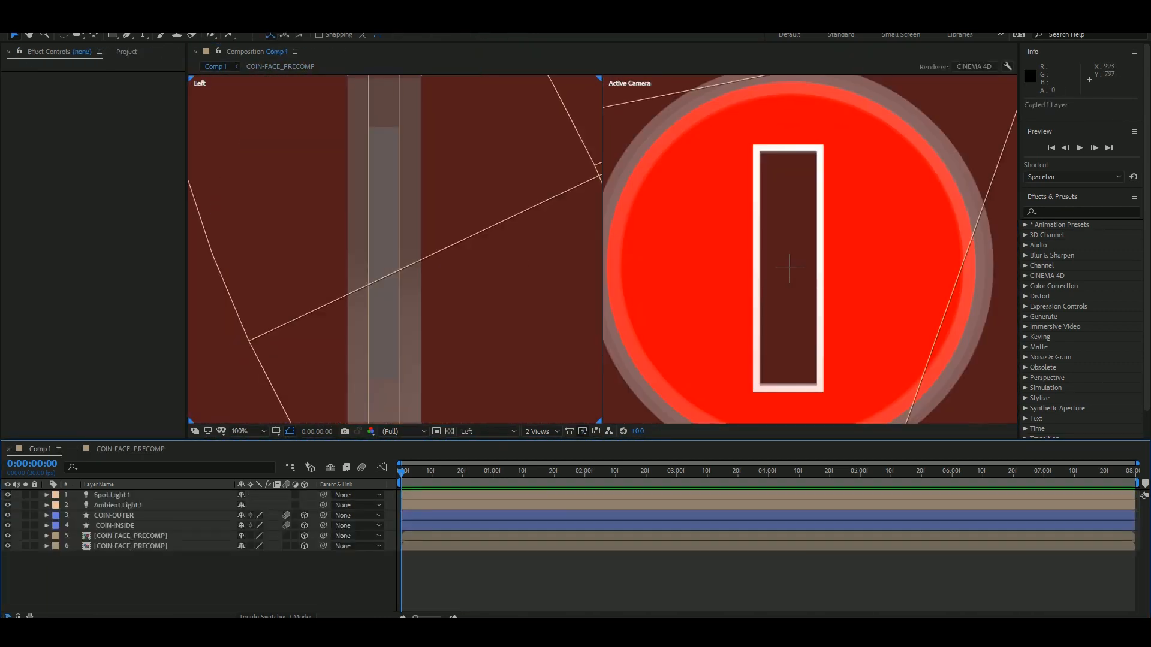
{"action": "key", "text": "ctrl+v"}
{"action": "left_click_drag", "start_coordinate": [103, 495], "coordinate": [105, 531]}
{"action": "key", "text": "Return"}
{"action": "type", "text": "COIN-INSIDE FACE"}
{"action": "key", "text": "Return"}
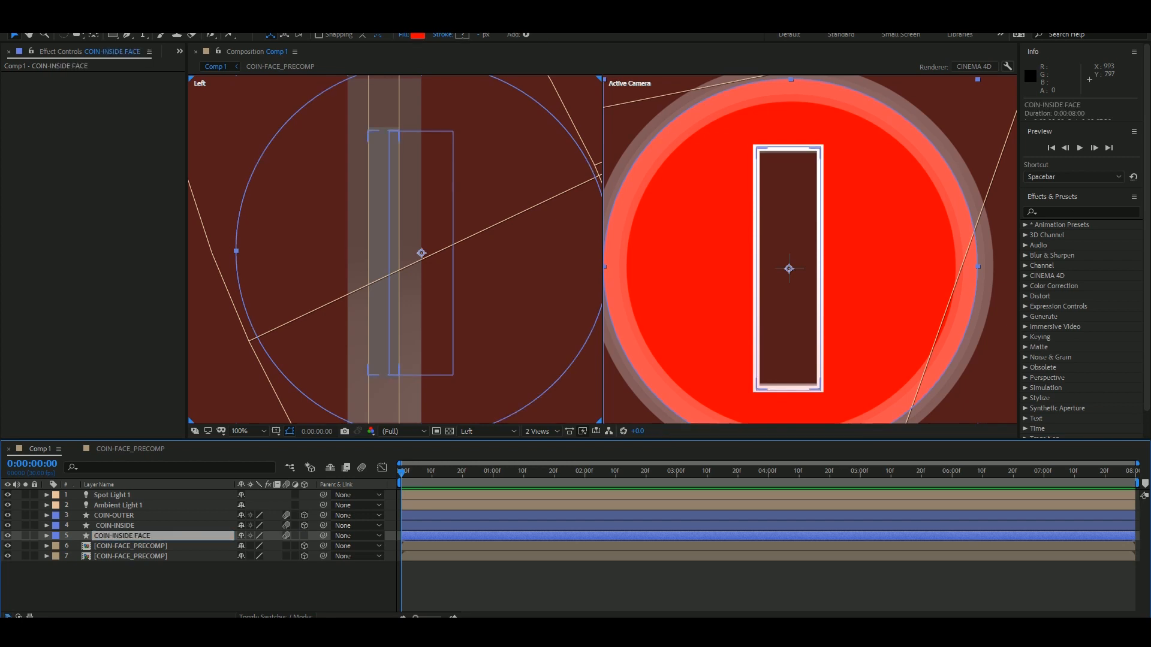
Convert COIN-INSIDE FACE to a 3D rectangle and move it along Z to the middle of the coin's thickness.
{"action": "left_click", "coordinate": [47, 536]}
{"action": "left_click", "coordinate": [305, 536]}
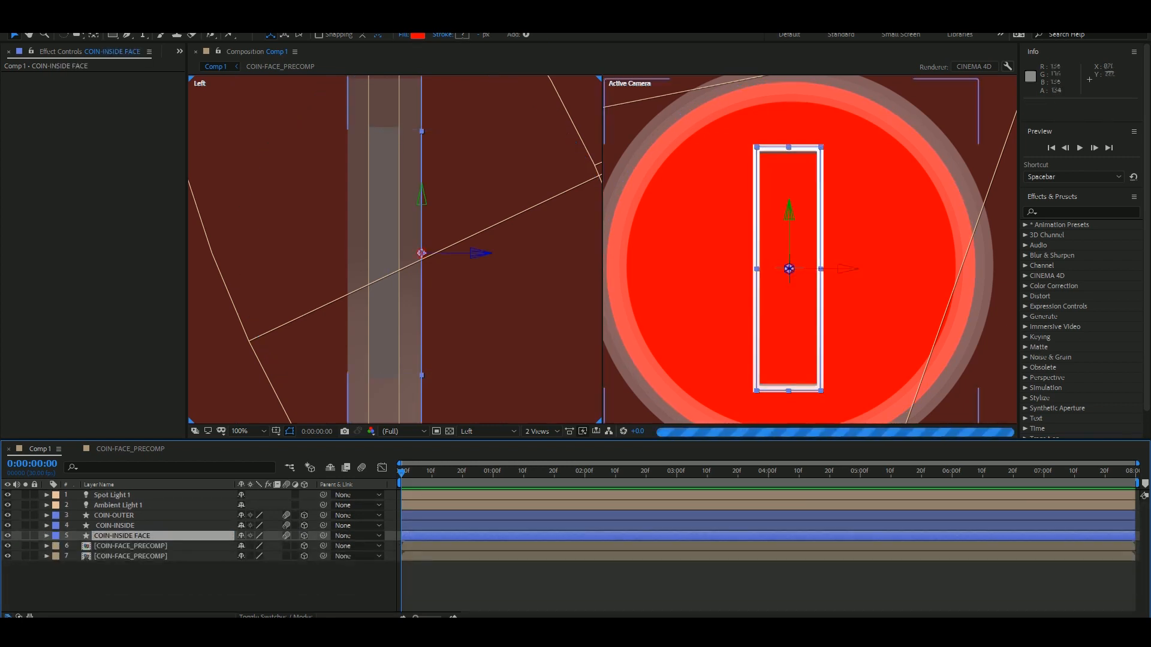
{"action": "left_click_drag", "start_coordinate": [458, 254], "coordinate": [442, 254]}
{"action": "left_click", "coordinate": [180, 591]}
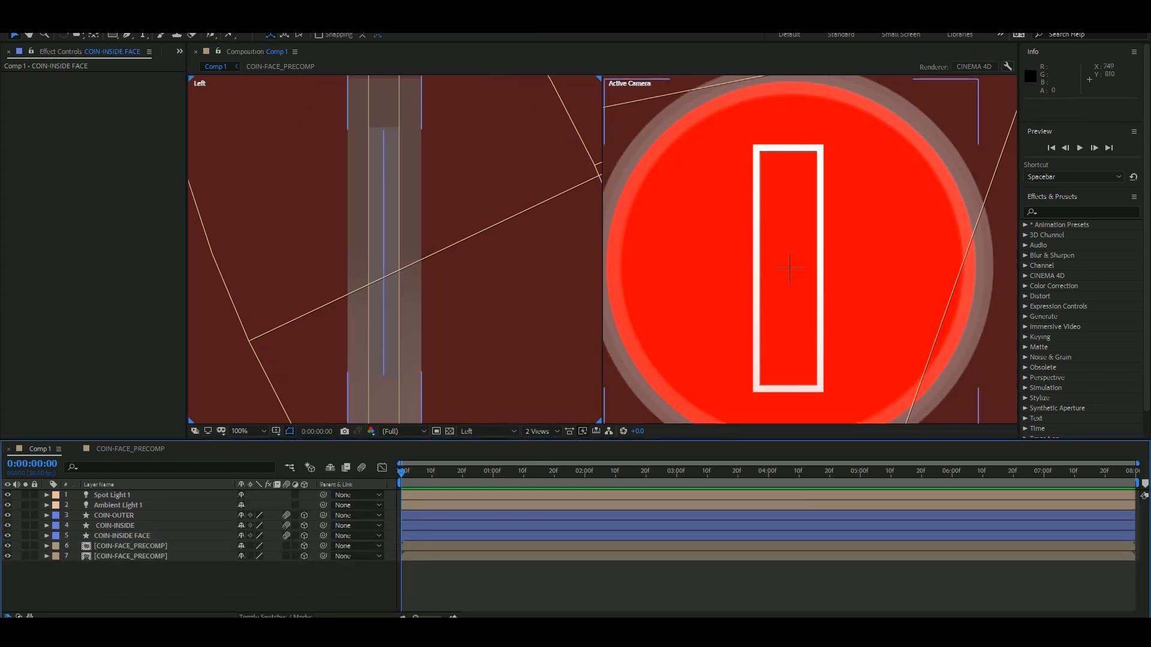
Restore COIN-OUTER's opacity to 100% and view the coin in Custom View 1.
{"action": "left_click", "coordinate": [114, 515]}
{"action": "key", "text": "t"}
{"action": "left_click_drag", "start_coordinate": [242, 525], "coordinate": [294, 526]}
{"action": "left_click", "coordinate": [180, 593]}
{"action": "left_click", "coordinate": [487, 432]}
{"action": "left_click", "coordinate": [488, 515]}
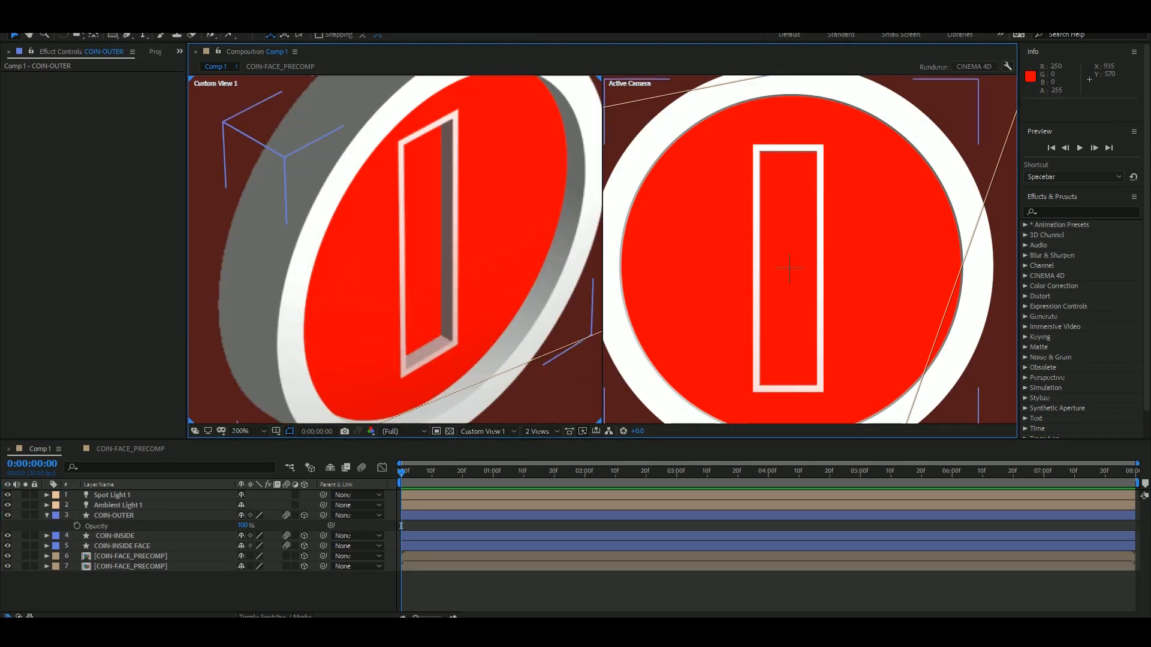
{"action": "left_click", "coordinate": [130, 566]}
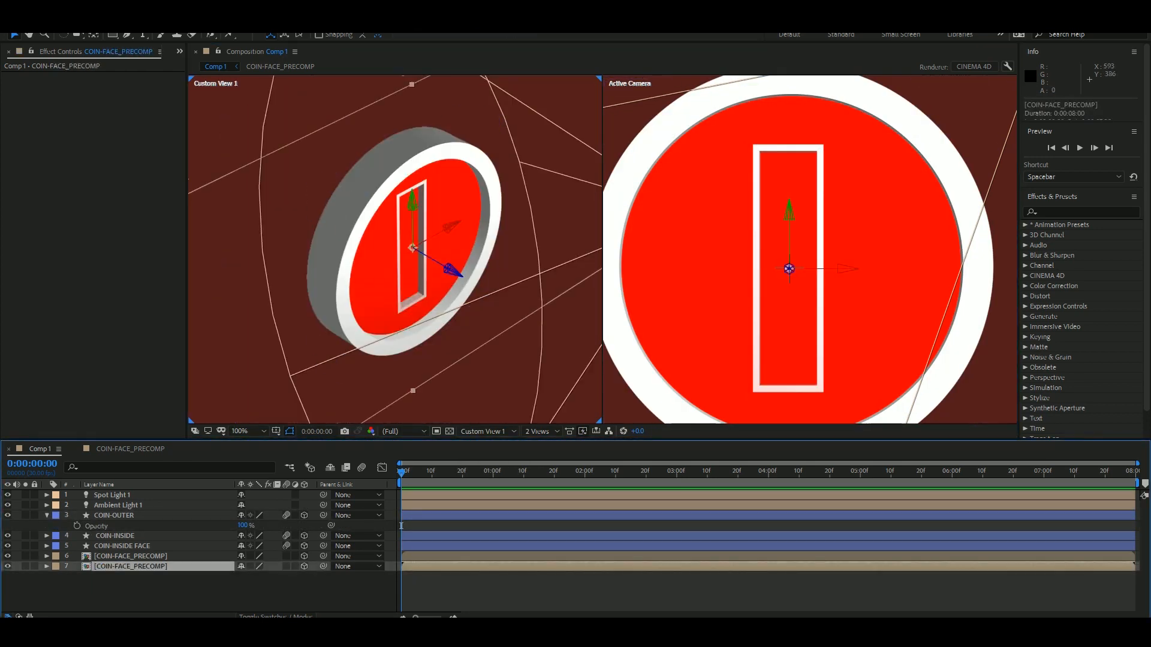
{"action": "left_click", "coordinate": [180, 590]}
{"action": "left_click", "coordinate": [130, 566]}
Change COIN-INSIDE's stroke colour to a golden yellow.
{"action": "left_click", "coordinate": [115, 536]}
{"action": "left_click", "coordinate": [462, 36]}
{"action": "left_click", "coordinate": [182, 160]}
{"action": "left_click", "coordinate": [161, 43]}
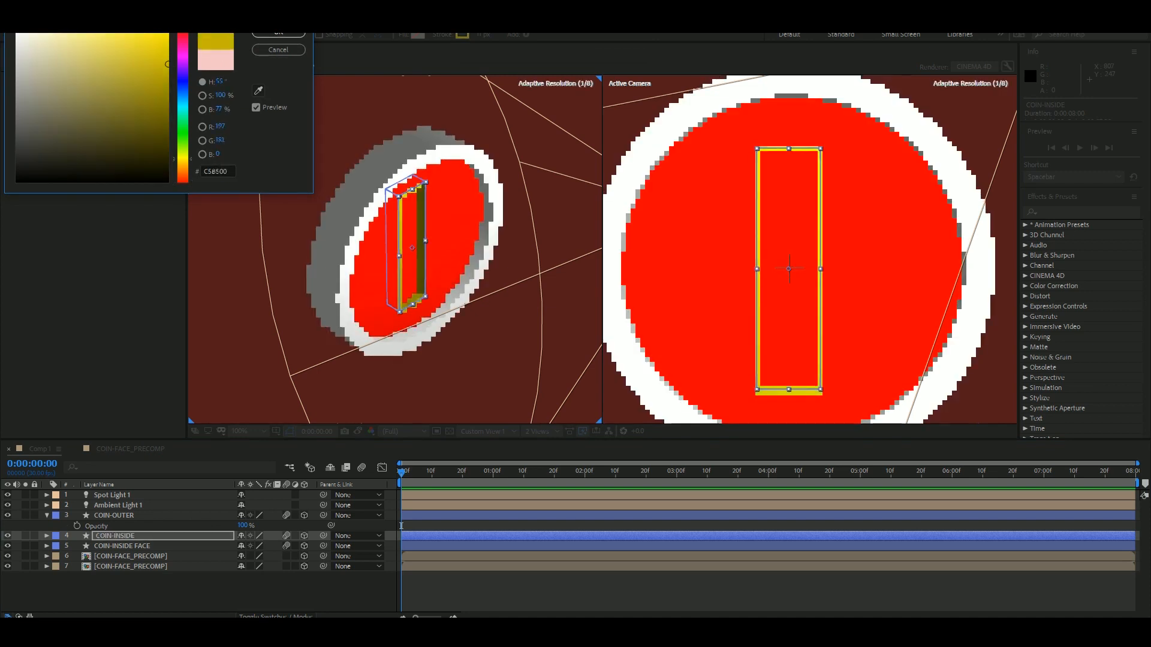
{"action": "left_click", "coordinate": [182, 163]}
{"action": "left_click", "coordinate": [163, 47]}
{"action": "left_click", "coordinate": [278, 35]}
{"action": "left_click", "coordinate": [121, 546]}
{"action": "left_click", "coordinate": [115, 536]}
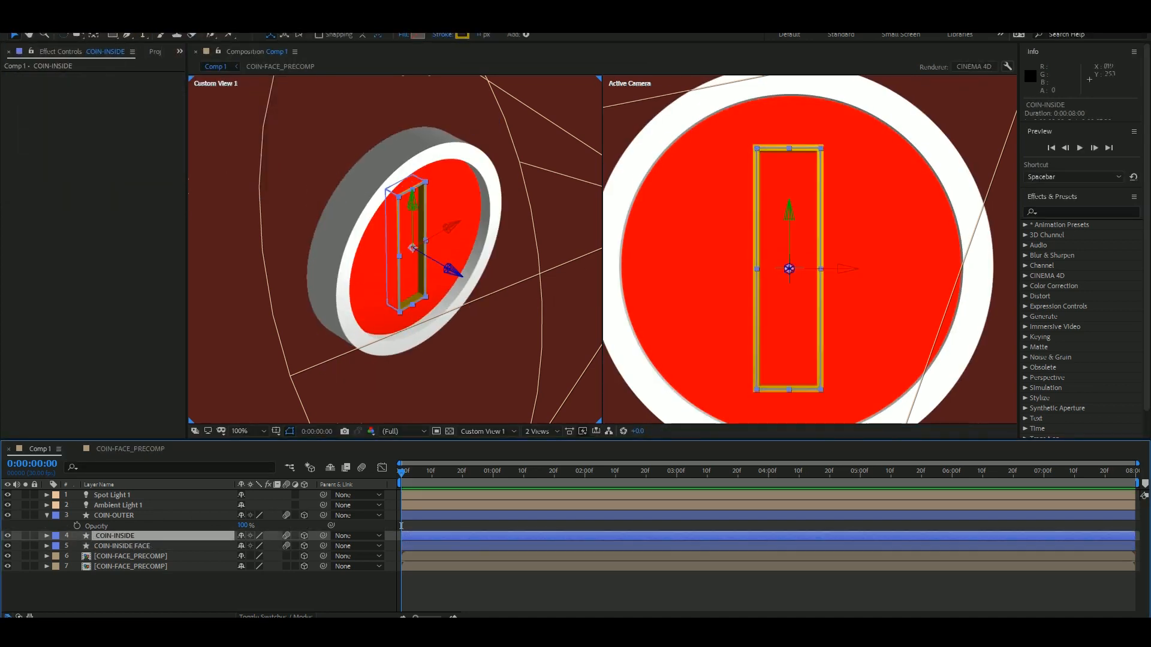
Copy COIN-INSIDE's colour code and set COIN-INSIDE FACE's fill to golden yellow E8C000.
{"action": "left_click", "coordinate": [418, 35]}
{"action": "key", "text": "ctrl+c"}
{"action": "left_click", "coordinate": [278, 34]}
{"action": "left_click", "coordinate": [122, 546]}
{"action": "left_click", "coordinate": [417, 36]}
{"action": "key", "text": "ctrl+v"}
{"action": "left_click", "coordinate": [167, 38]}
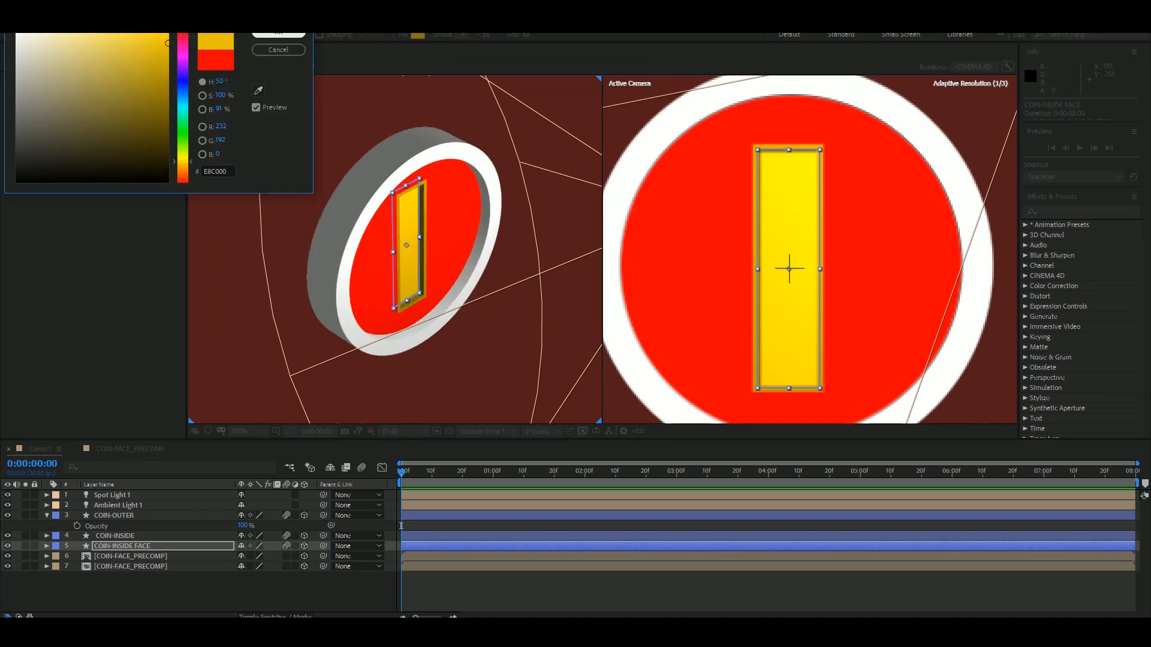
{"action": "left_click", "coordinate": [278, 34]}
Recolour COIN-OUTER to the same golden yellow, E8C000.
{"action": "left_click", "coordinate": [114, 515]}
{"action": "left_click", "coordinate": [417, 35]}
{"action": "left_click", "coordinate": [278, 34]}
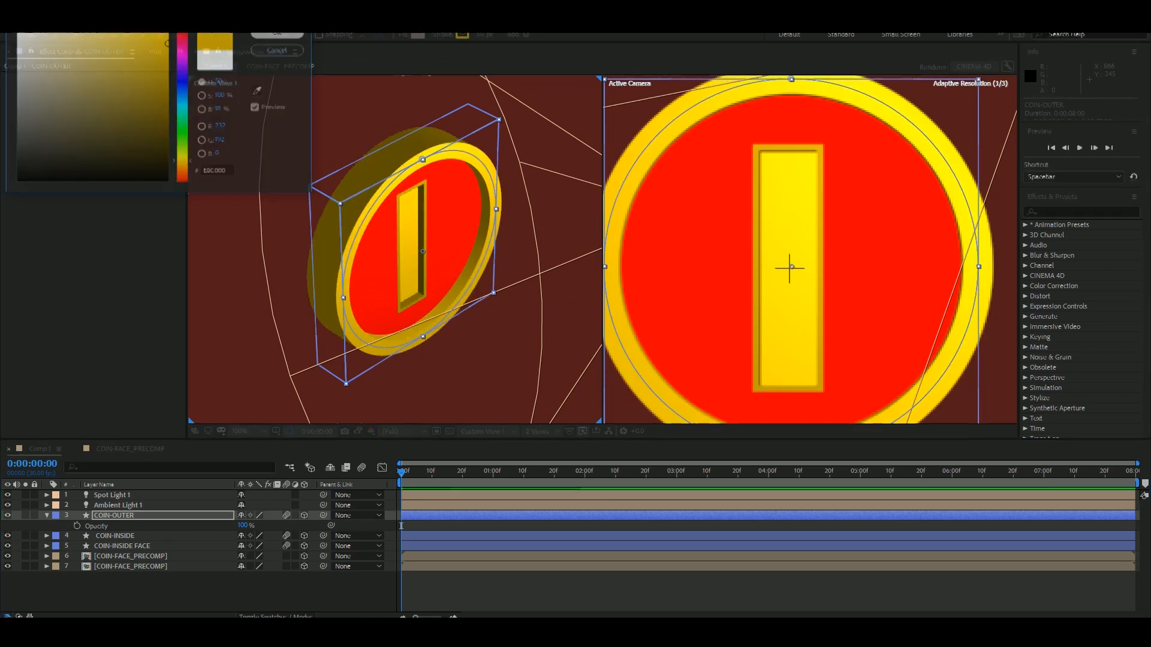
Set the coin shape's fill inside COIN-FACE_PRECOMP to the same golden yellow and return to Comp 1.
{"action": "double_click", "coordinate": [130, 556]}
{"action": "left_click", "coordinate": [99, 495]}
{"action": "left_click", "coordinate": [418, 35]}
{"action": "key", "text": "ctrl+v"}
{"action": "left_click", "coordinate": [278, 35]}
{"action": "left_click", "coordinate": [40, 449]}
{"action": "double_click", "coordinate": [130, 566]}
{"action": "left_click", "coordinate": [76, 449]}
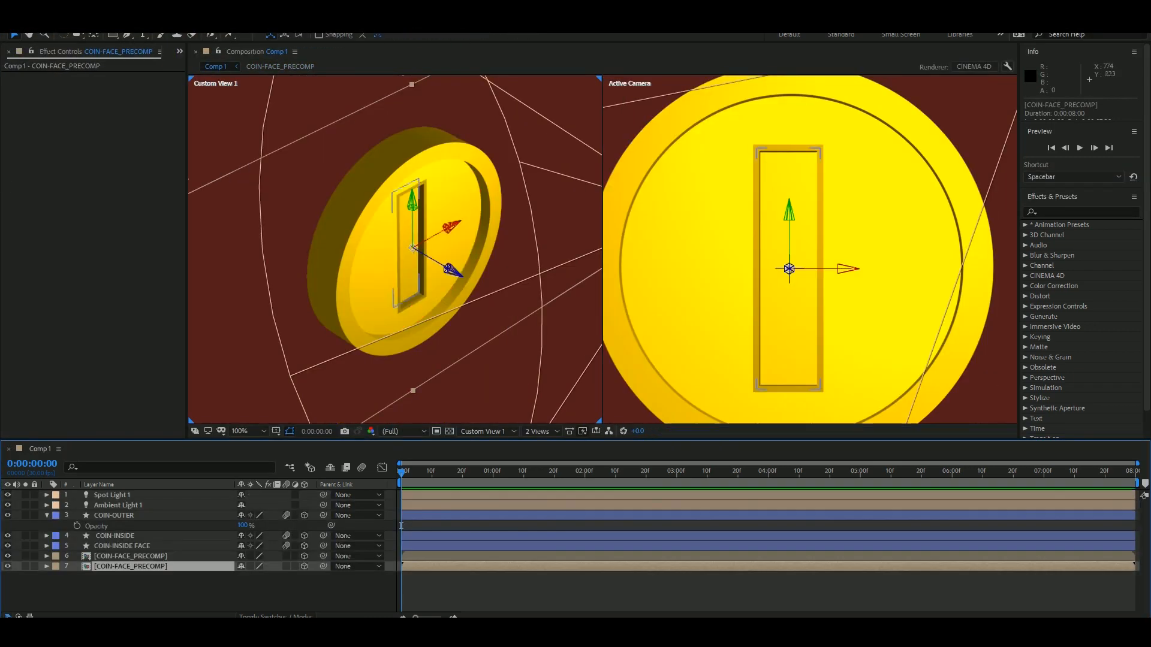
Match COIN-INSIDE's stroke colour to the gold used on the other coin parts.
{"action": "left_click", "coordinate": [191, 590]}
{"action": "left_click", "coordinate": [122, 546]}
{"action": "left_click", "coordinate": [115, 536]}
{"action": "left_click", "coordinate": [418, 35]}
{"action": "key", "text": "ctrl+v"}
{"action": "left_click", "coordinate": [278, 34]}
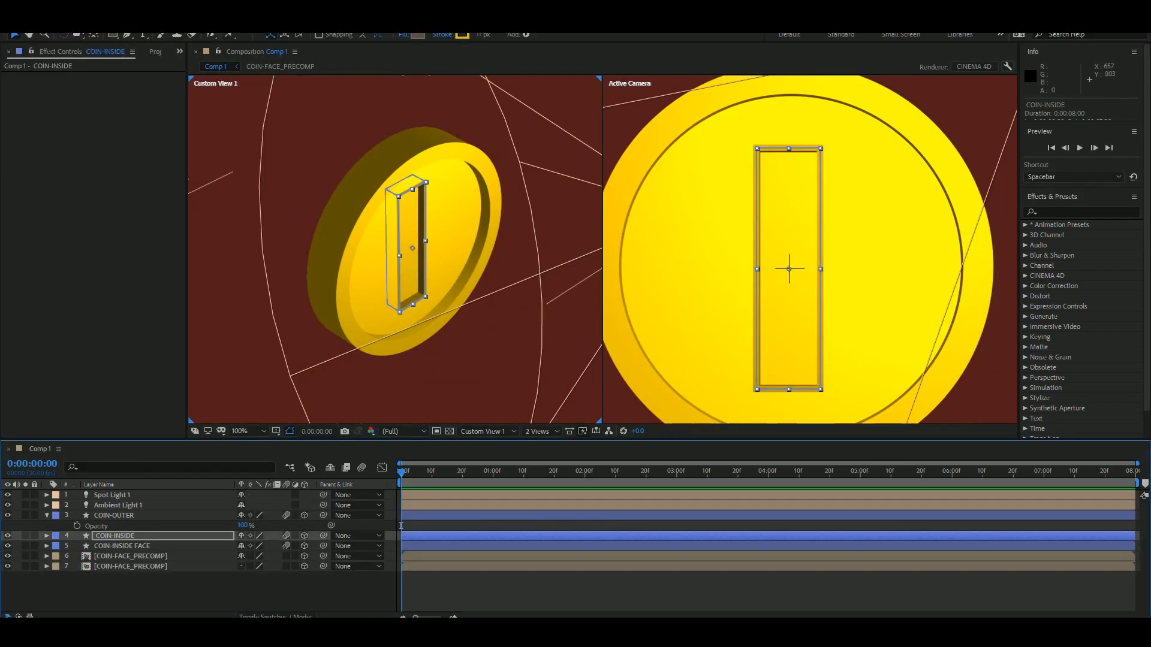
Switch to a single Active Camera view and move Spot Light 1 up and outward, with its point of interest at about 1228, 316, 0.
{"action": "left_click", "coordinate": [130, 567]}
{"action": "left_click", "coordinate": [541, 431]}
{"action": "left_click", "coordinate": [543, 444]}
{"action": "scroll", "coordinate": [589, 264], "scroll_direction": "down", "scroll_amount": 1}
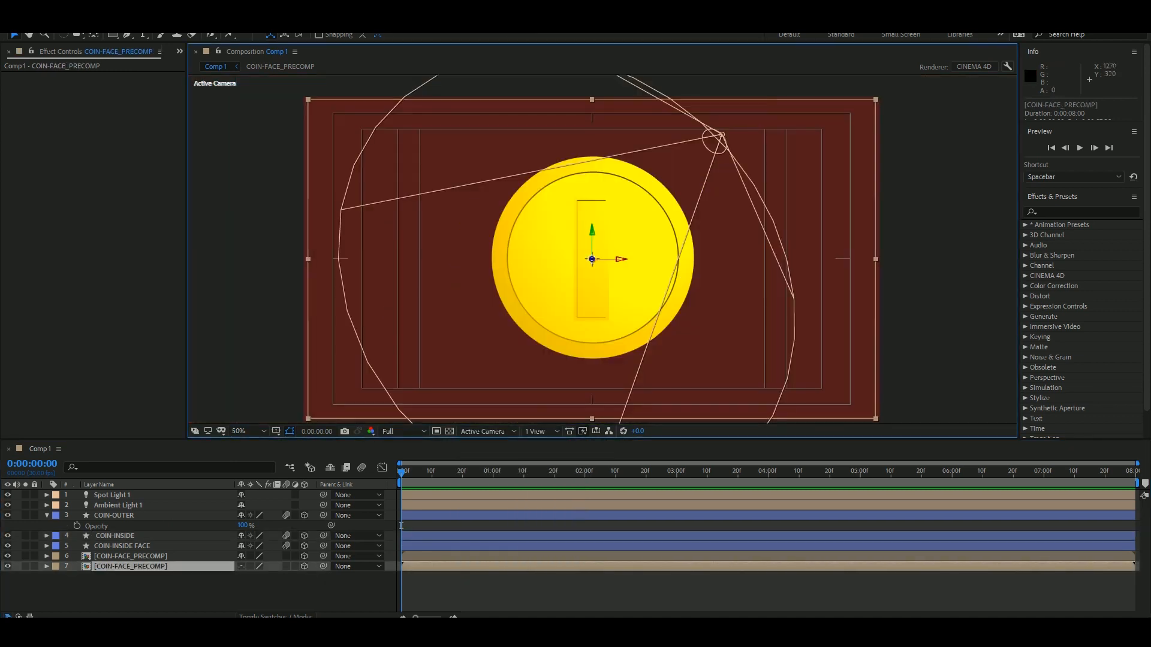
{"action": "left_click_drag", "start_coordinate": [722, 134], "coordinate": [792, 86]}
{"action": "left_click_drag", "start_coordinate": [592, 260], "coordinate": [672, 192]}
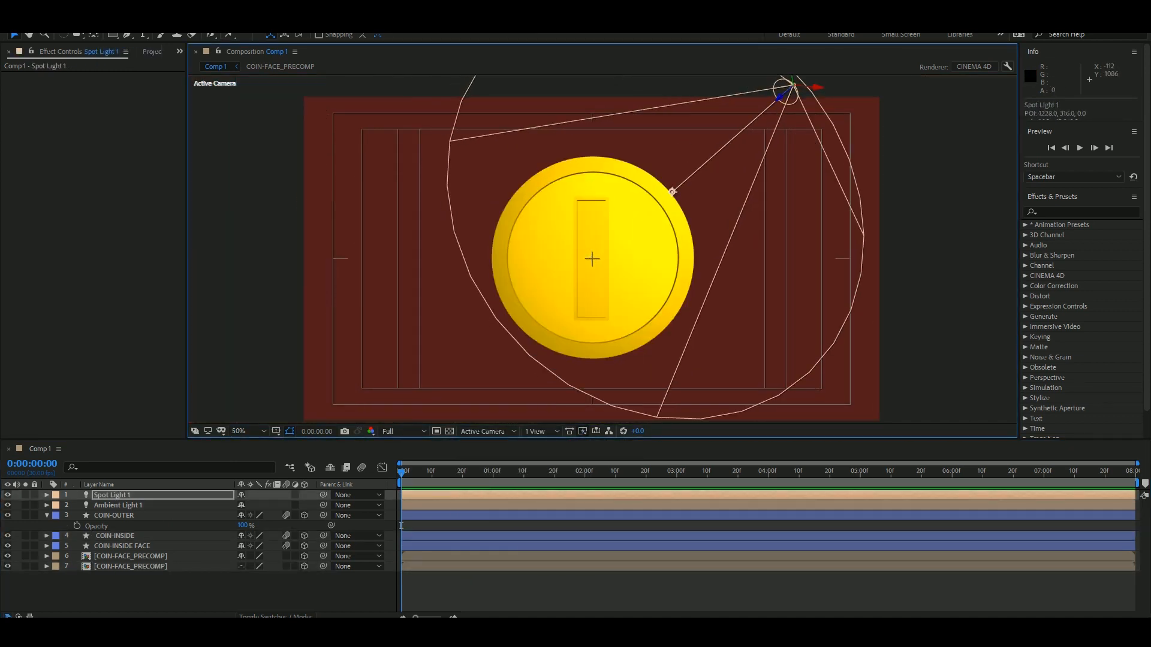
Set Ambient Light 1's Intensity to 32%.
{"action": "left_click", "coordinate": [118, 506]}
{"action": "key", "text": "t"}
{"action": "left_click_drag", "start_coordinate": [242, 525], "coordinate": [238, 526]}
Check the coin's layers and nudge COIN-INSIDE slightly on the coin face.
{"action": "left_click", "coordinate": [115, 556]}
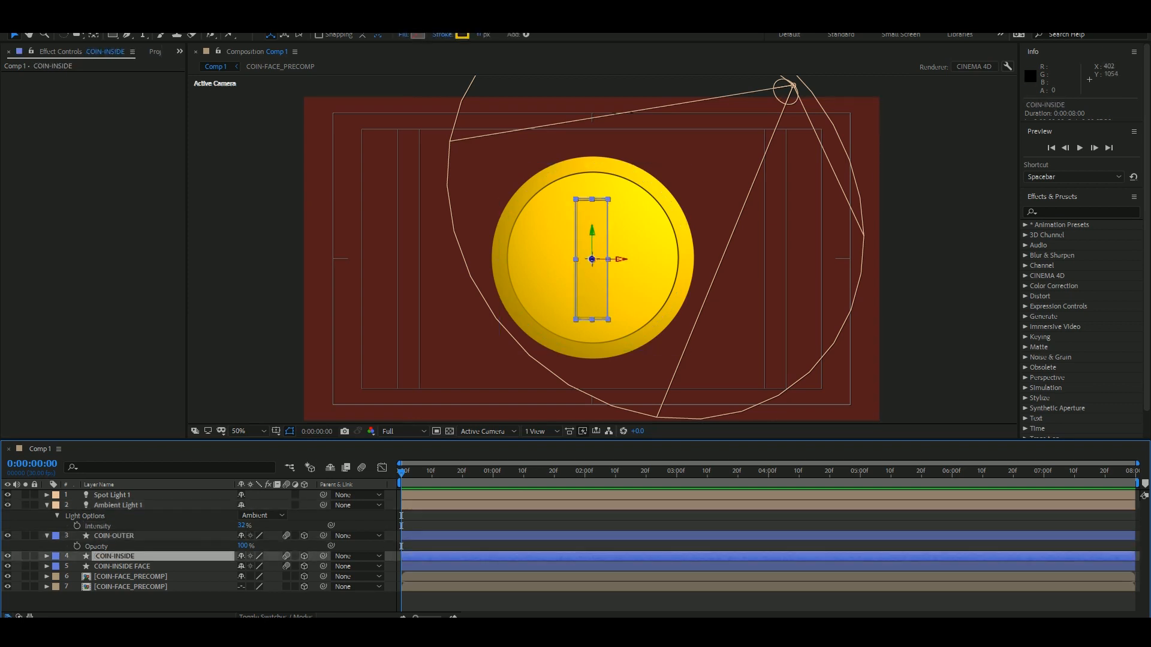
{"action": "left_click", "coordinate": [121, 567]}
{"action": "double_click", "coordinate": [130, 577]}
{"action": "left_click", "coordinate": [71, 448]}
{"action": "left_click", "coordinate": [114, 536]}
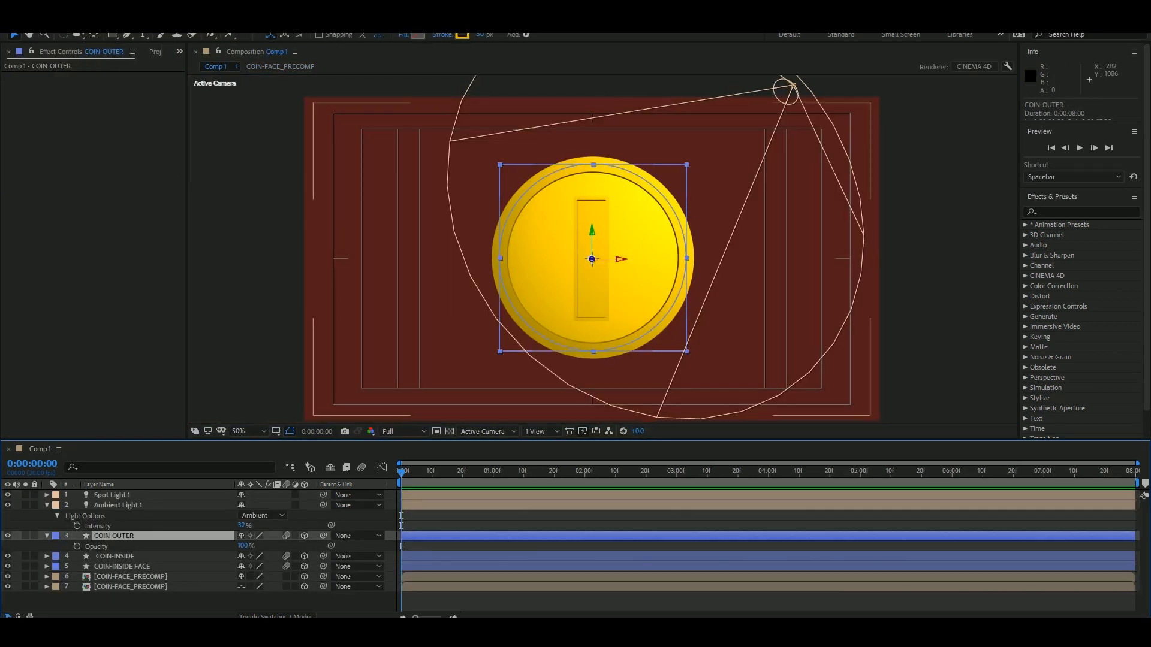
{"action": "left_click", "coordinate": [115, 556]}
{"action": "left_click_drag", "start_coordinate": [592, 259], "coordinate": [586, 263]}
{"action": "left_click", "coordinate": [180, 602]}
Duplicate Spot Light 1 and move the copy closer to the coin's upper-right side.
{"action": "left_click", "coordinate": [112, 495]}
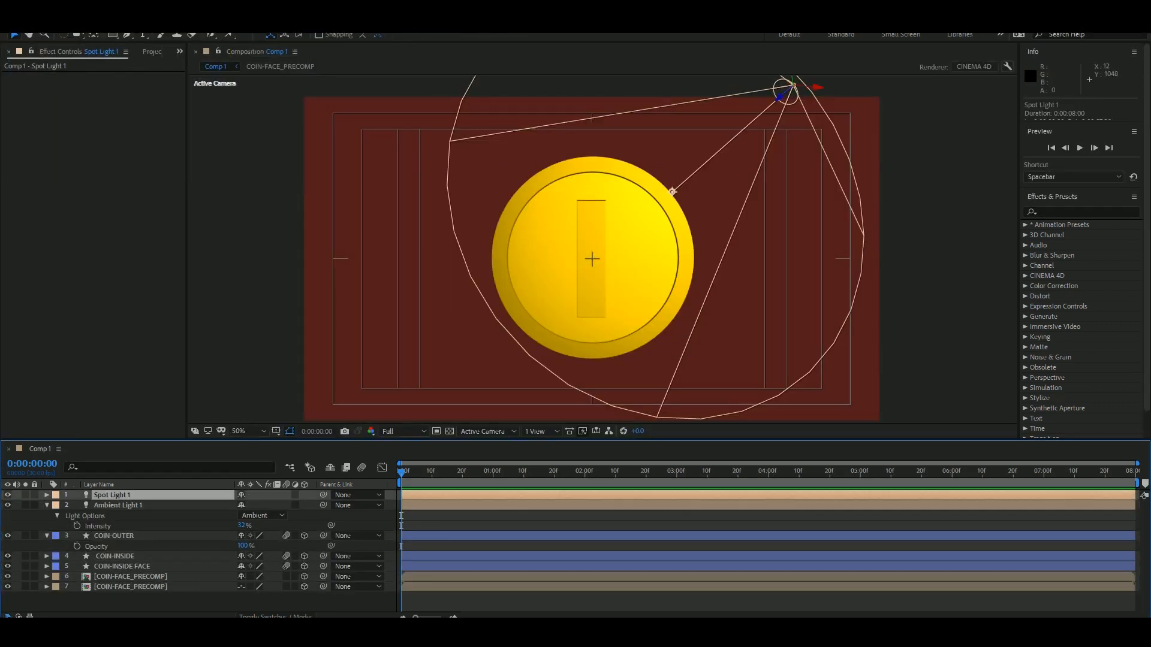
{"action": "key", "text": "ctrl+d"}
{"action": "left_click_drag", "start_coordinate": [793, 86], "coordinate": [683, 181]}
{"action": "left_click_drag", "start_coordinate": [713, 180], "coordinate": [742, 176]}
{"action": "key", "text": "ctrl+z"}
{"action": "left_click", "coordinate": [112, 495]}
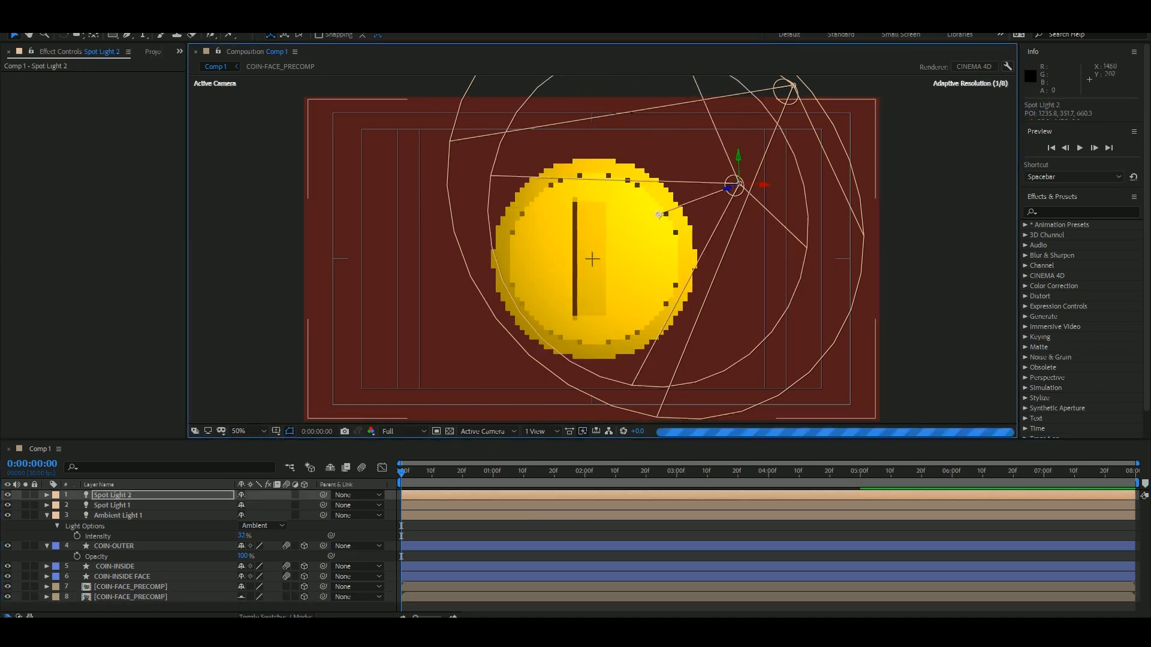
Narrow Spot Light 2's Cone Angle to 32° in its light options.
{"action": "left_click", "coordinate": [46, 495]}
{"action": "left_click", "coordinate": [57, 515]}
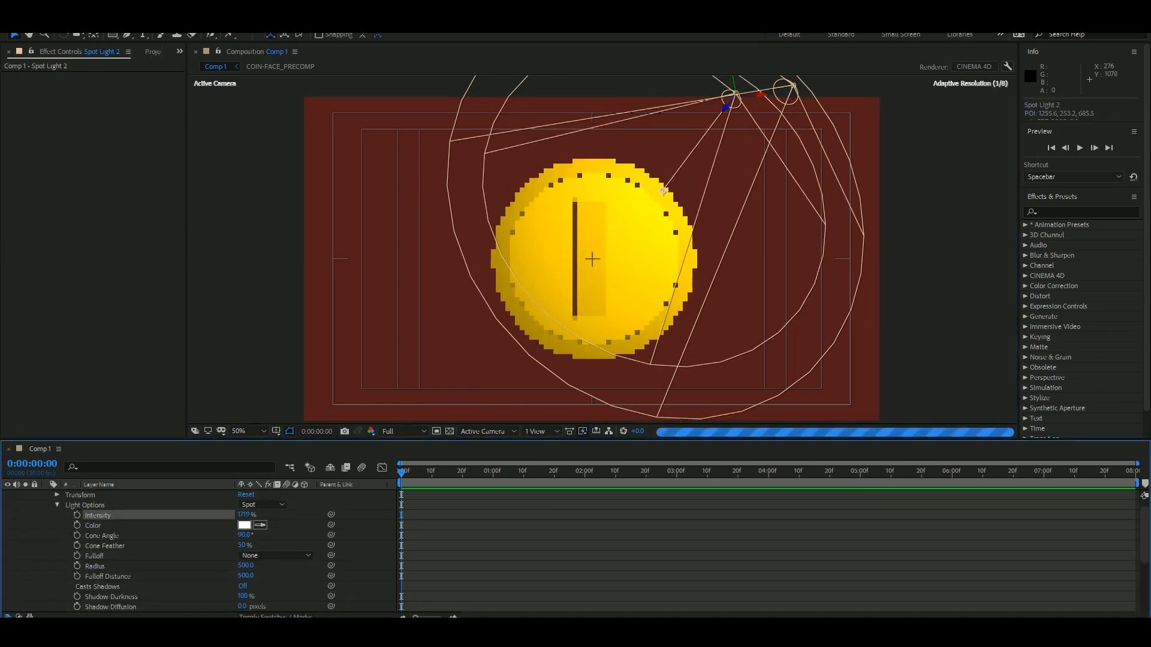
{"action": "left_click_drag", "start_coordinate": [245, 535], "coordinate": [210, 535]}
Show two views and reposition Spot Light 2 in depth, aiming its point of interest at about 1294, 501, 222 near the coin's edge.
{"action": "left_click", "coordinate": [541, 432]}
{"action": "left_click", "coordinate": [557, 462]}
{"action": "scroll", "coordinate": [414, 198], "scroll_direction": "down", "scroll_amount": 1}
{"action": "left_click_drag", "start_coordinate": [456, 110], "coordinate": [522, 193]}
{"action": "left_click_drag", "start_coordinate": [445, 198], "coordinate": [422, 209]}
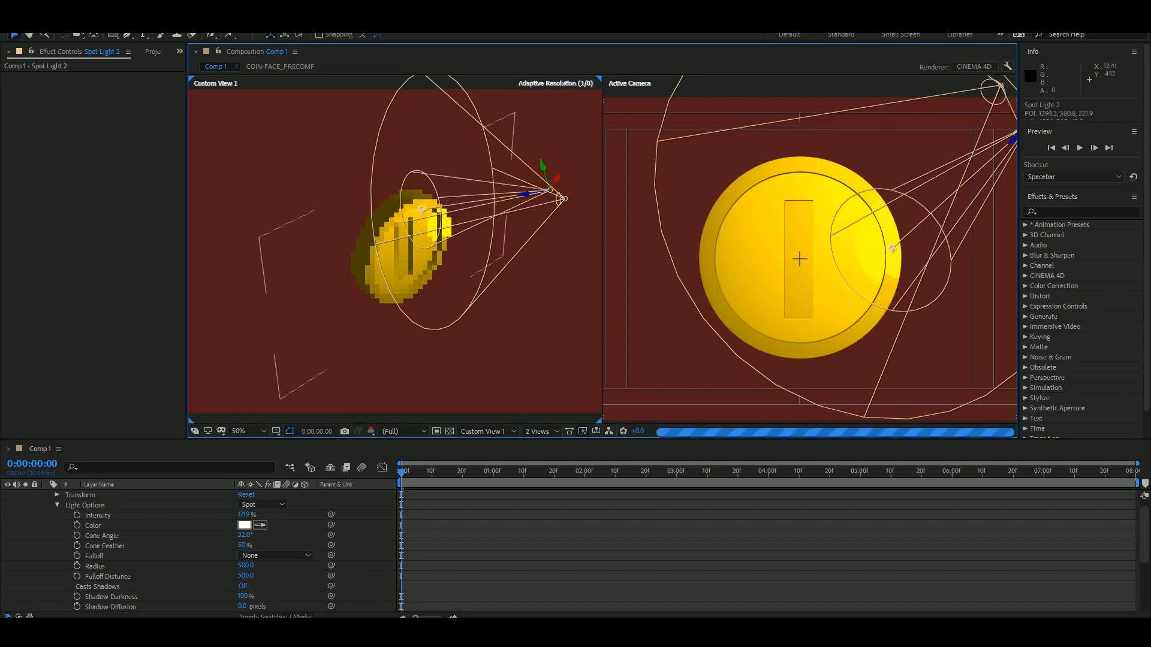
Aim Spot Light 2 at the coin's upper edge, point of interest about 1170, 285, 235, and set its Cone Feather to 100%.
{"action": "left_click_drag", "start_coordinate": [503, 222], "coordinate": [433, 234]}
{"action": "mouse_move", "coordinate": [474, 177]}
{"action": "left_mouse_down"}
{"action": "mouse_move", "coordinate": [466, 155]}
{"action": "mouse_move", "coordinate": [474, 184]}
{"action": "left_mouse_up"}
{"action": "left_click_drag", "start_coordinate": [339, 213], "coordinate": [335, 197]}
{"action": "scroll", "coordinate": [367, 250], "scroll_direction": "up", "scroll_amount": 1}
{"action": "left_click_drag", "start_coordinate": [242, 545], "coordinate": [282, 546]}
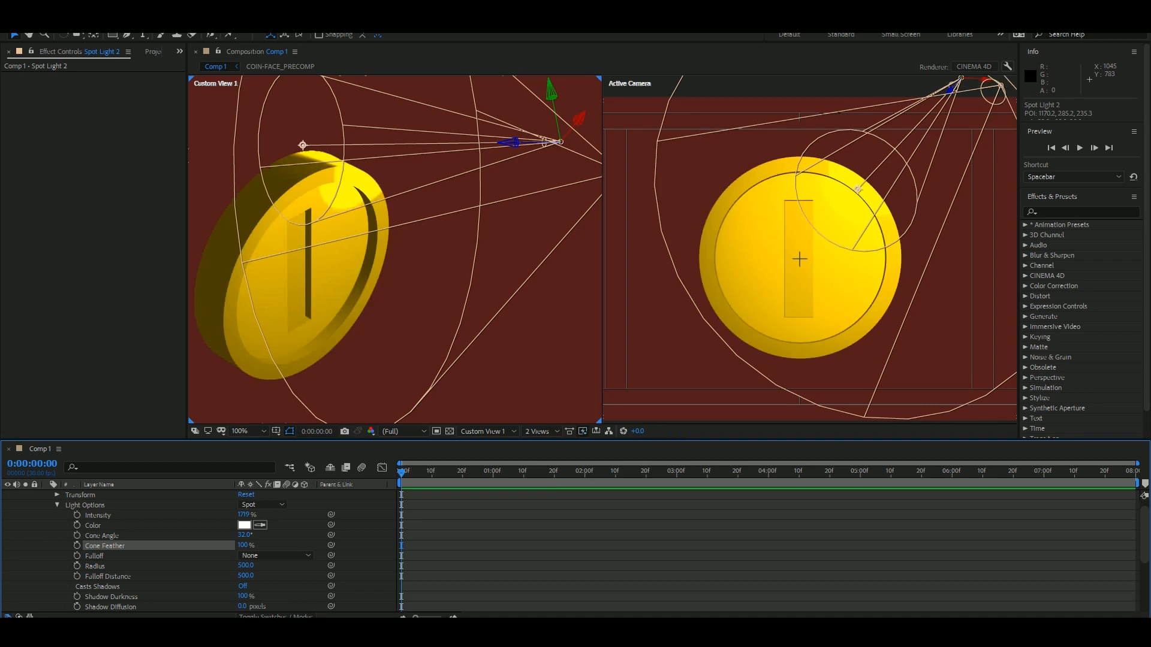
Rename Spot Light 2 as HIGHLIGHT and Spot Light 1 as SPOT.
{"action": "key", "text": "ctrl+shift+y"}
{"action": "key", "text": "Escape"}
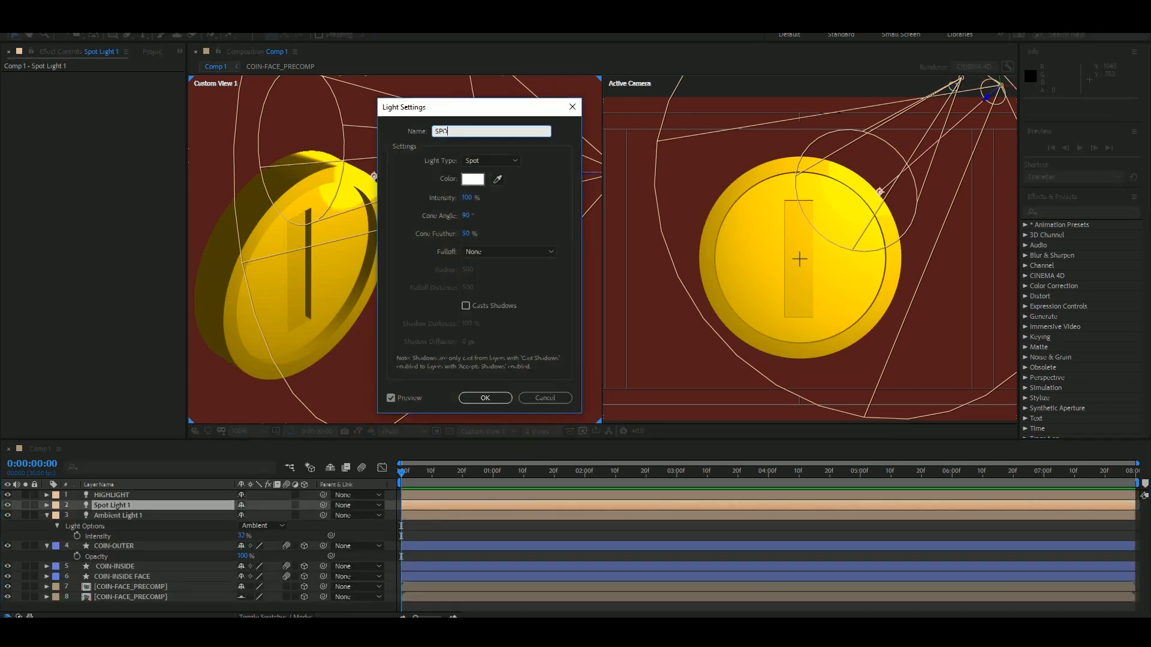
{"action": "key", "text": "Return"}
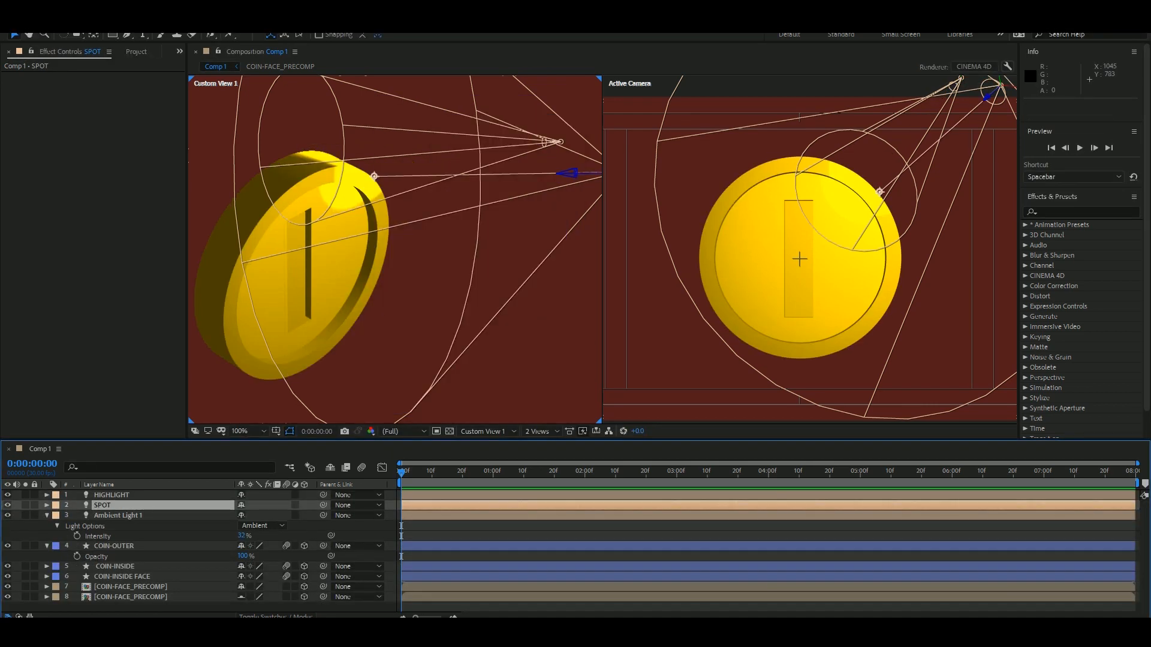
{"action": "left_click", "coordinate": [47, 505]}
{"action": "left_click", "coordinate": [57, 525]}
{"action": "scroll", "coordinate": [180, 540], "scroll_direction": "down", "scroll_amount": 1}
{"action": "left_click_drag", "start_coordinate": [243, 516], "coordinate": [275, 516]}
{"action": "key", "text": "ctrl+z"}
{"action": "left_click", "coordinate": [57, 505]}
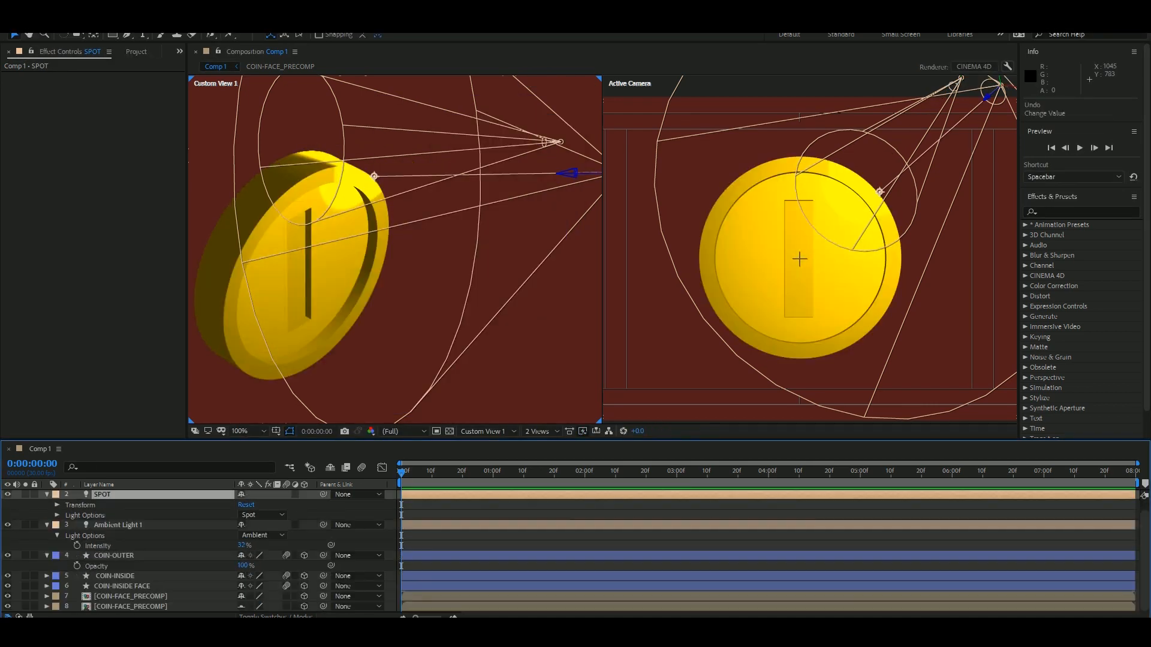
Turn on Casts Shadows for the SPOT light and collapse the light options of SPOT and Ambient Light 1.
{"action": "left_click", "coordinate": [65, 505]}
{"action": "left_click", "coordinate": [57, 516]}
{"action": "scroll", "coordinate": [90, 527], "scroll_direction": "down", "scroll_amount": 1}
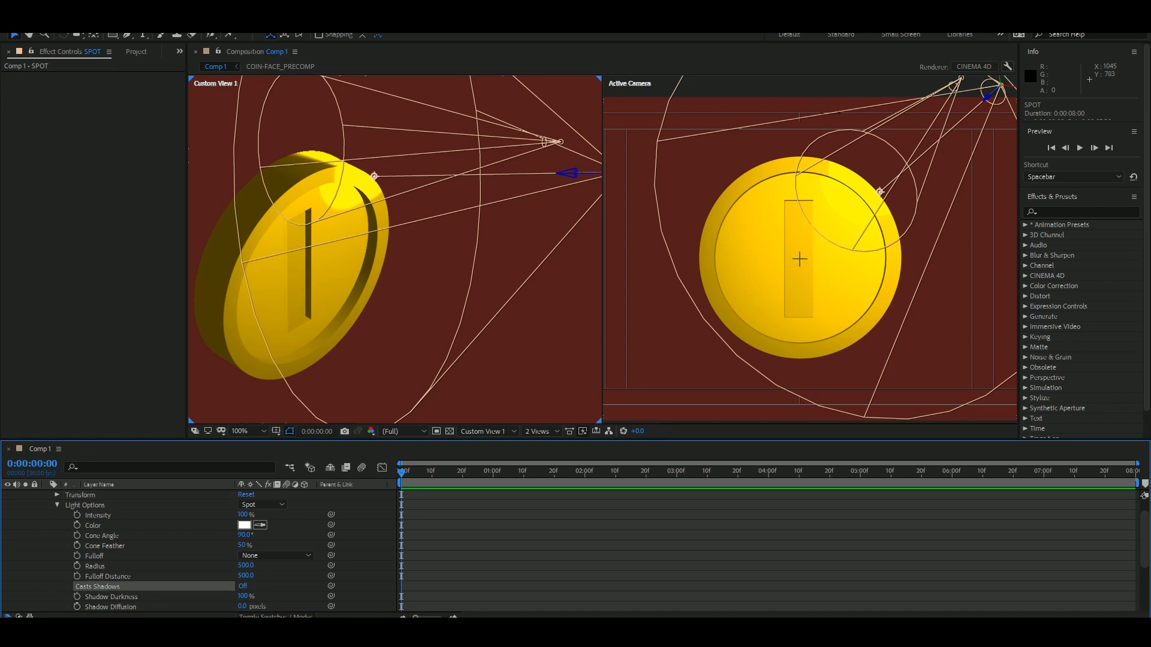
{"action": "left_click", "coordinate": [57, 506]}
{"action": "left_click", "coordinate": [90, 526]}
{"action": "left_click", "coordinate": [47, 525]}
{"action": "left_click", "coordinate": [56, 536]}
{"action": "left_click", "coordinate": [57, 506]}
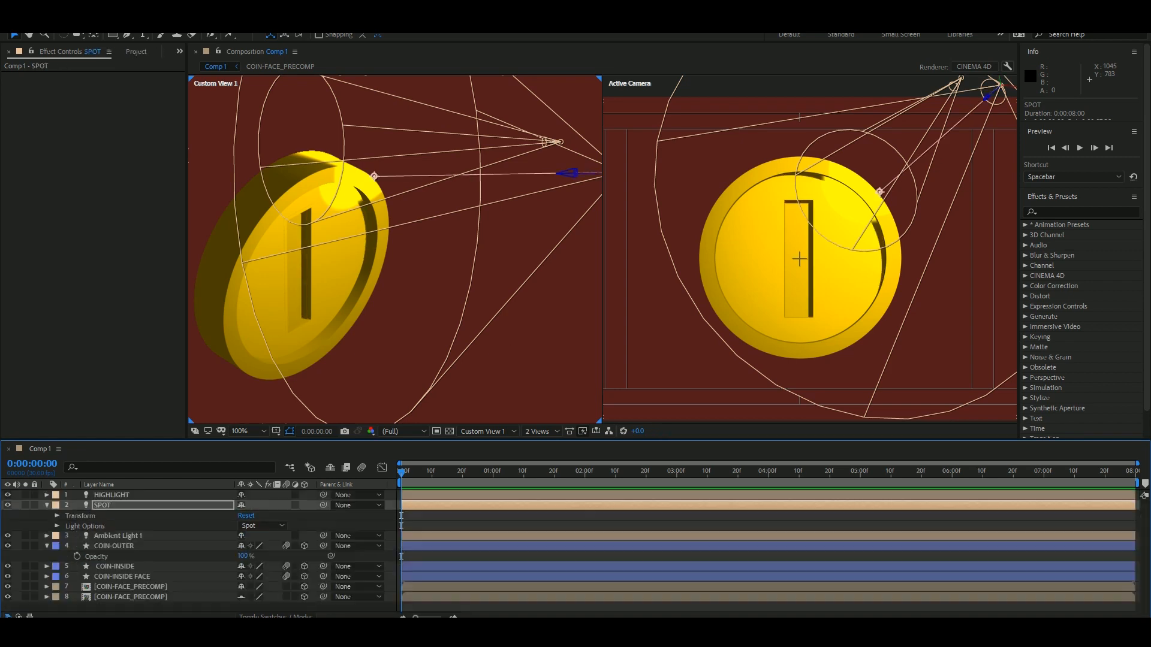
Set the HIGHLIGHT light's Radius to 910 and reposition the light, aiming its point of interest at about 1169, 405, 408.
{"action": "left_click", "coordinate": [47, 495]}
{"action": "left_click", "coordinate": [95, 577]}
{"action": "left_click_drag", "start_coordinate": [510, 142], "coordinate": [454, 142]}
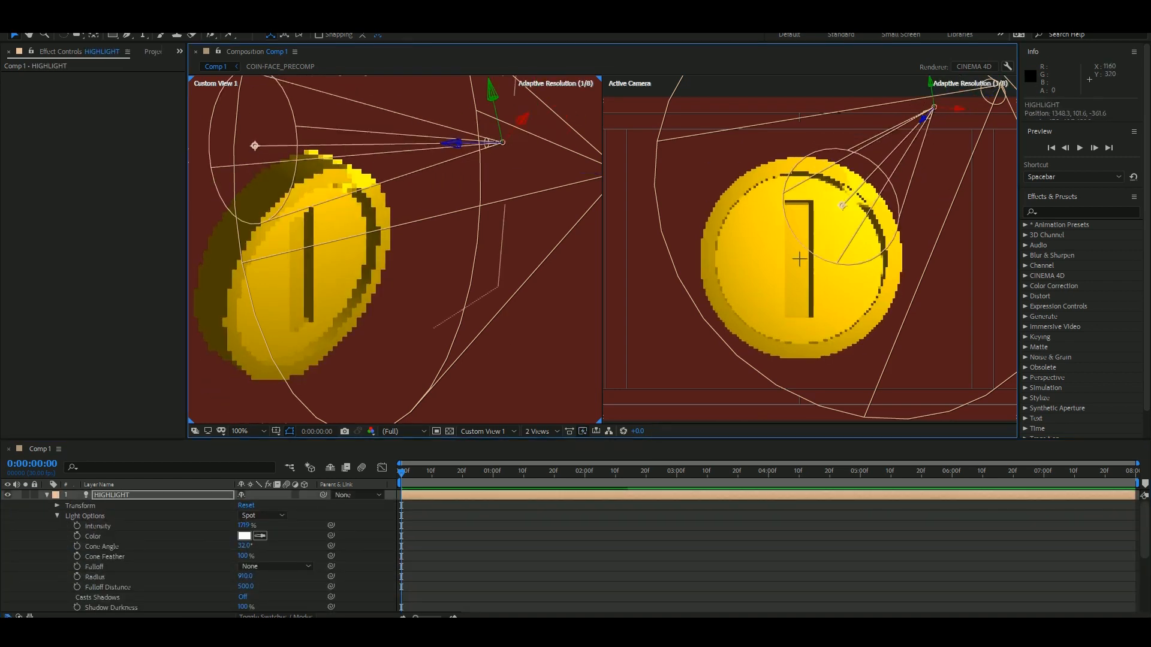
{"action": "left_click_drag", "start_coordinate": [490, 91], "coordinate": [538, 119]}
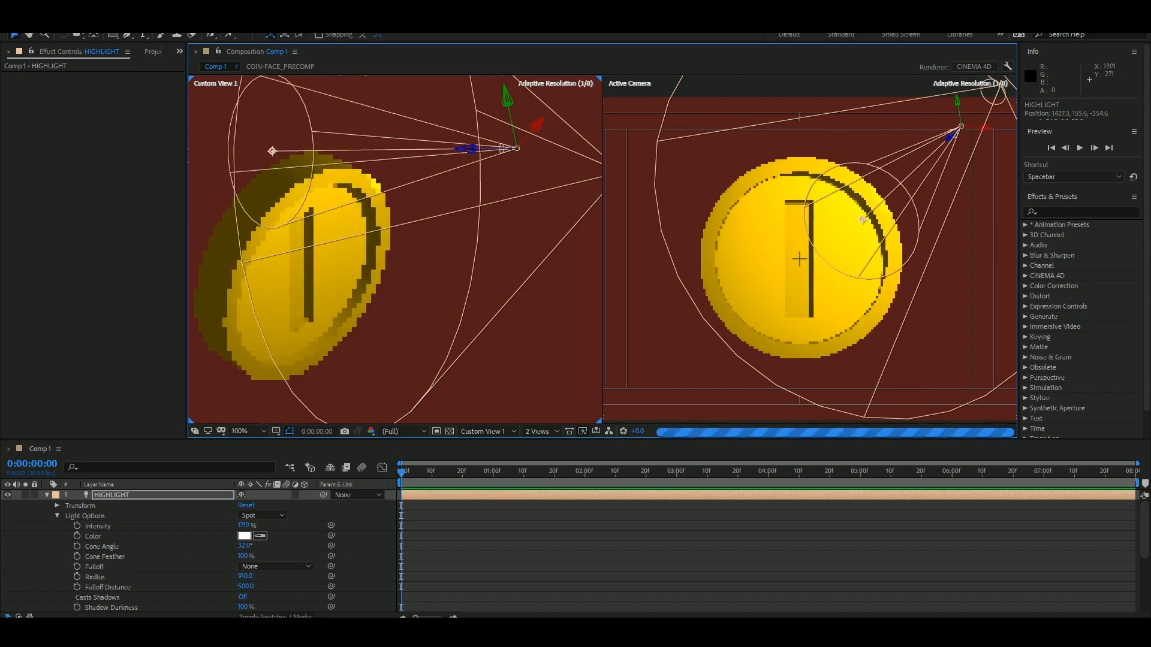
{"action": "left_click_drag", "start_coordinate": [274, 149], "coordinate": [263, 159]}
Set HIGHLIGHT's Intensity to 42% and Cone Angle to 35°, and raise it with its point of interest at about 1151, 319, 254.
{"action": "left_click_drag", "start_coordinate": [242, 525], "coordinate": [1147, 526]}
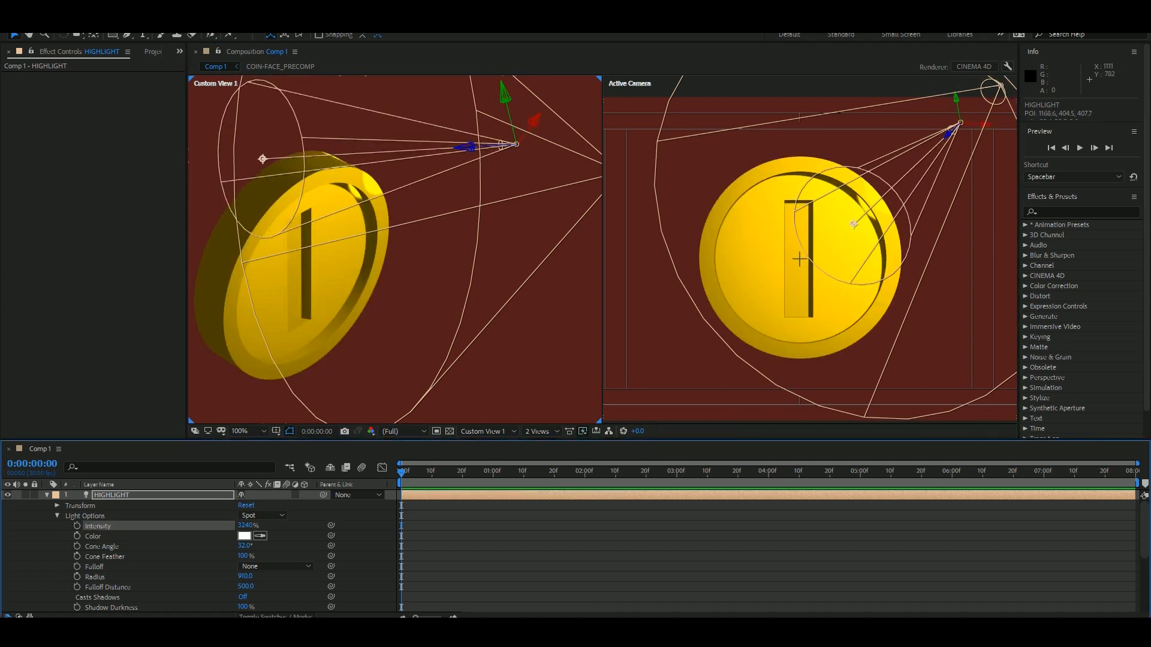
{"action": "left_click", "coordinate": [244, 536]}
{"action": "key", "text": "Escape"}
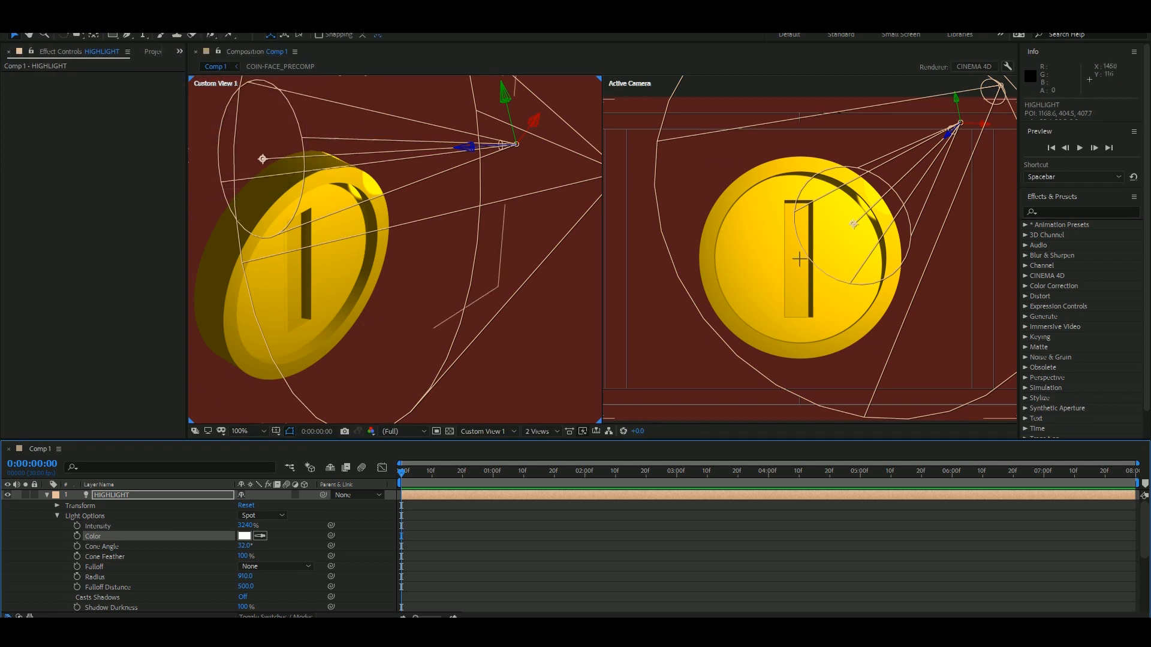
{"action": "left_click_drag", "start_coordinate": [947, 133], "coordinate": [985, 95]}
{"action": "left_click", "coordinate": [863, 552]}
{"action": "left_click_drag", "start_coordinate": [243, 556], "coordinate": [212, 526]}
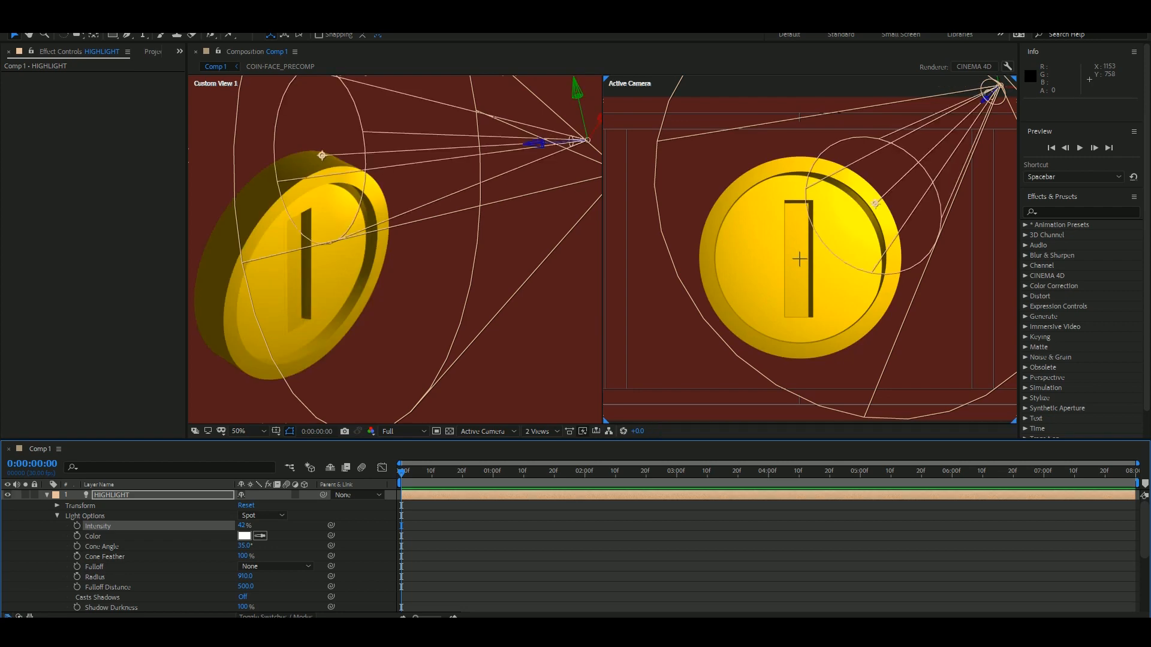
{"action": "left_click_drag", "start_coordinate": [577, 90], "coordinate": [550, 44]}
{"action": "left_click_drag", "start_coordinate": [868, 174], "coordinate": [849, 202]}
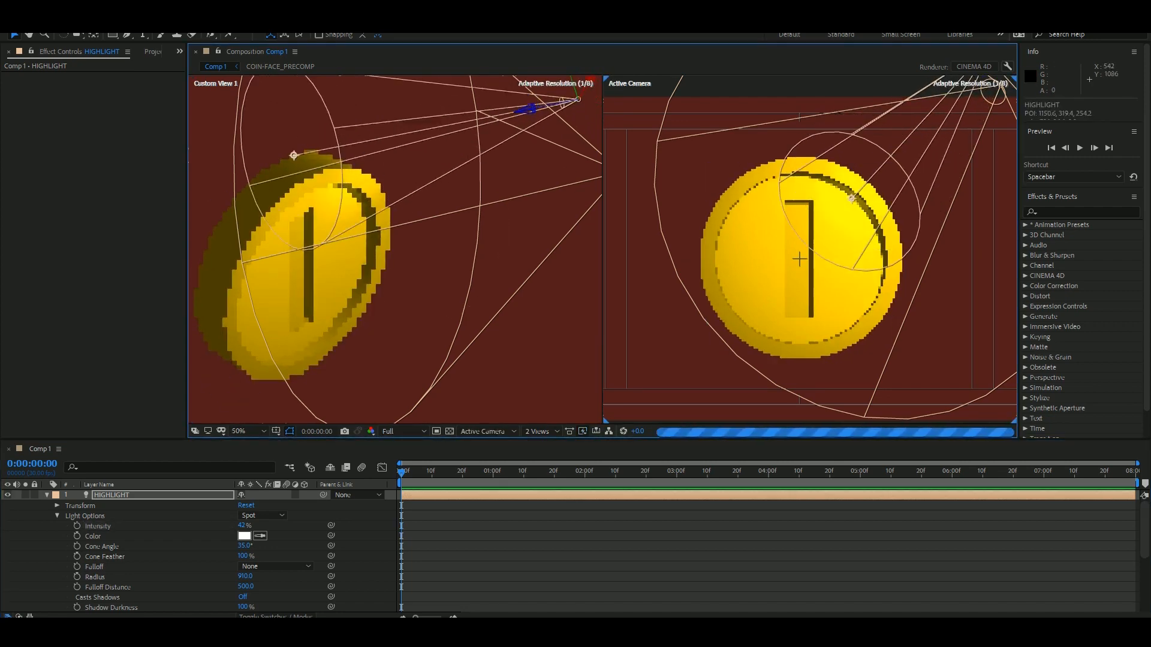
Return to a single Active Camera view and collapse the properties of all layers.
{"action": "left_click", "coordinate": [588, 540]}
{"action": "left_click", "coordinate": [542, 432]}
{"action": "left_click", "coordinate": [541, 446]}
{"action": "key", "text": "ctrl+a"}
{"action": "key", "text": "u"}
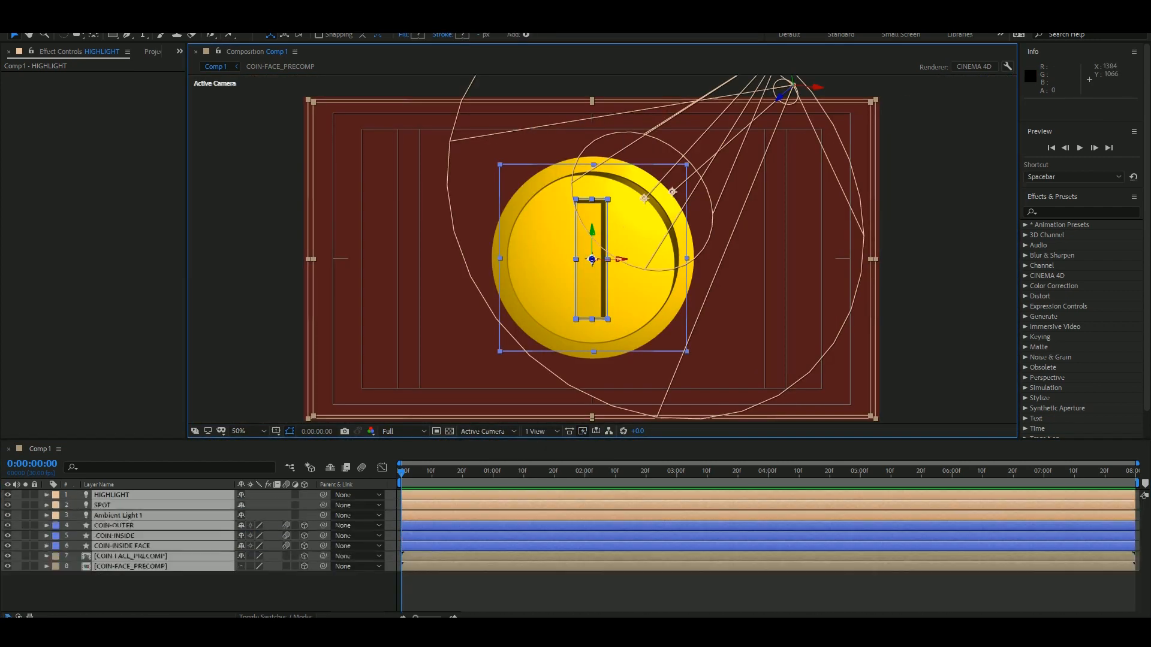
Give the three light layers an orange label colour.
{"action": "left_click", "coordinate": [112, 495]}
{"action": "left_click", "coordinate": [118, 515], "text": "shift"}
{"action": "left_click", "coordinate": [56, 495]}
{"action": "left_click", "coordinate": [84, 308]}
{"action": "left_click", "coordinate": [56, 495]}
{"action": "left_click", "coordinate": [84, 426]}
Label all the coin layers yellow and the three light layers red.
{"action": "left_click", "coordinate": [114, 526]}
{"action": "left_click", "coordinate": [130, 566], "text": "shift"}
{"action": "left_click", "coordinate": [55, 526]}
{"action": "left_click", "coordinate": [82, 338]}
{"action": "left_click", "coordinate": [118, 516]}
{"action": "left_click", "coordinate": [112, 495], "text": "shift"}
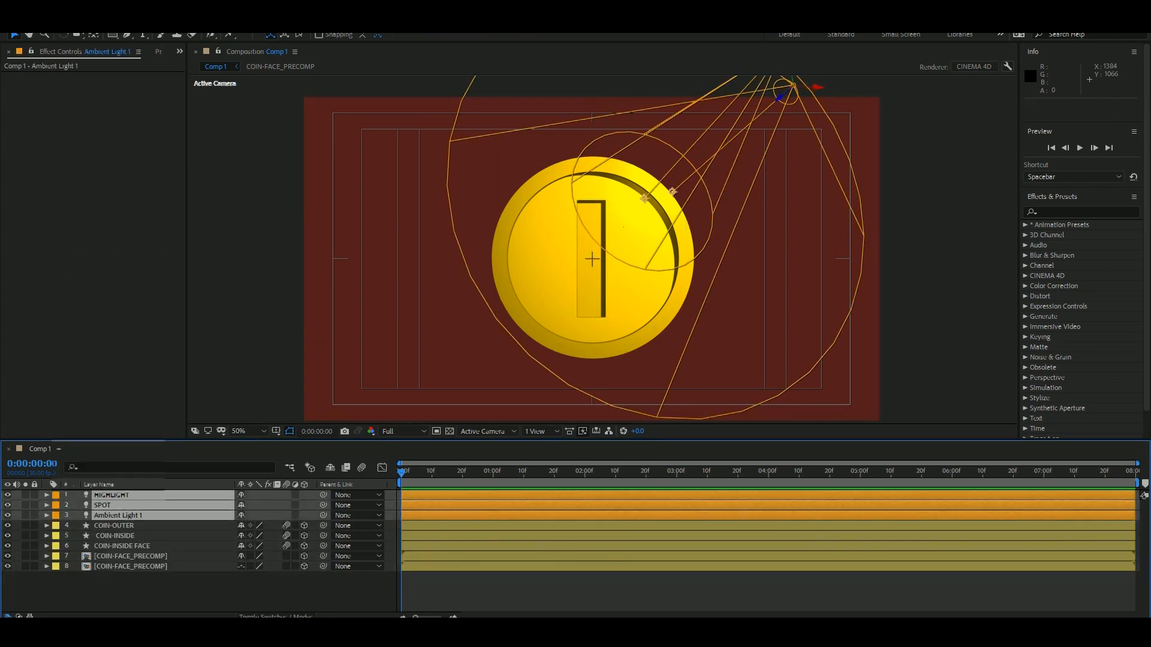
{"action": "left_click", "coordinate": [56, 495]}
Create a null object, centre its anchor point with Anchor Point Mover and scale it to about 711% so it frames the coin.
{"action": "mouse_move", "coordinate": [108, 35]}
{"action": "left_click", "coordinate": [311, 88]}
{"action": "left_click", "coordinate": [220, 24]}
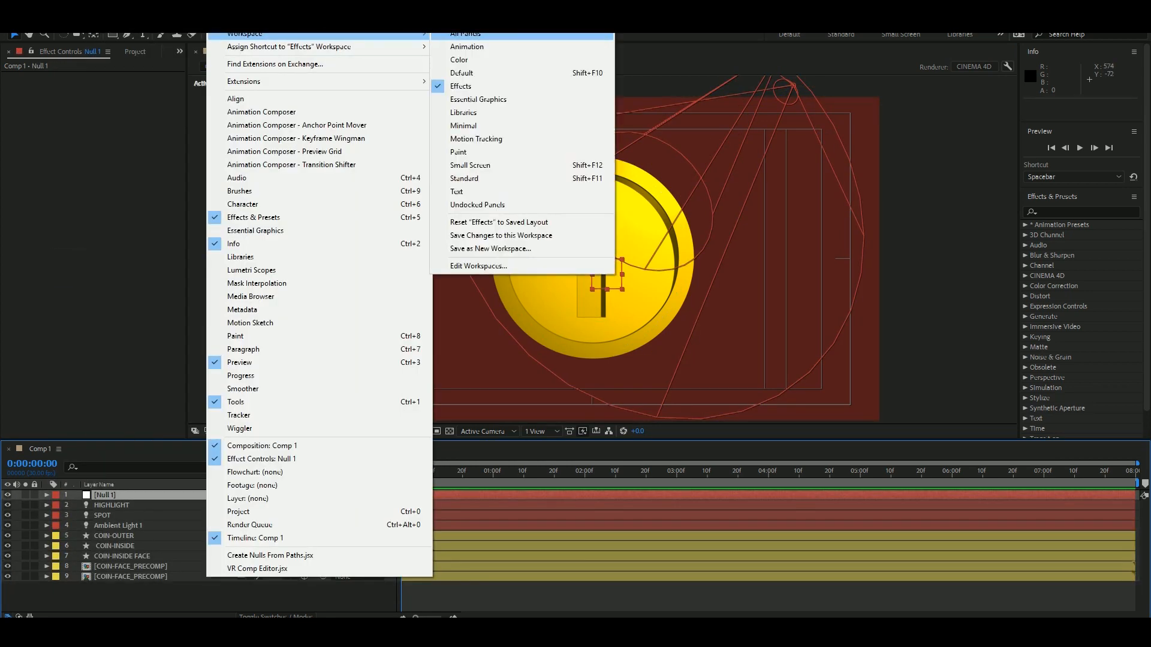
{"action": "left_click", "coordinate": [300, 124]}
{"action": "left_click_drag", "start_coordinate": [82, 69], "coordinate": [16, 88]}
{"action": "left_click", "coordinate": [367, 182]}
{"action": "left_click", "coordinate": [65, 91]}
{"action": "left_click_drag", "start_coordinate": [606, 274], "coordinate": [699, 364]}
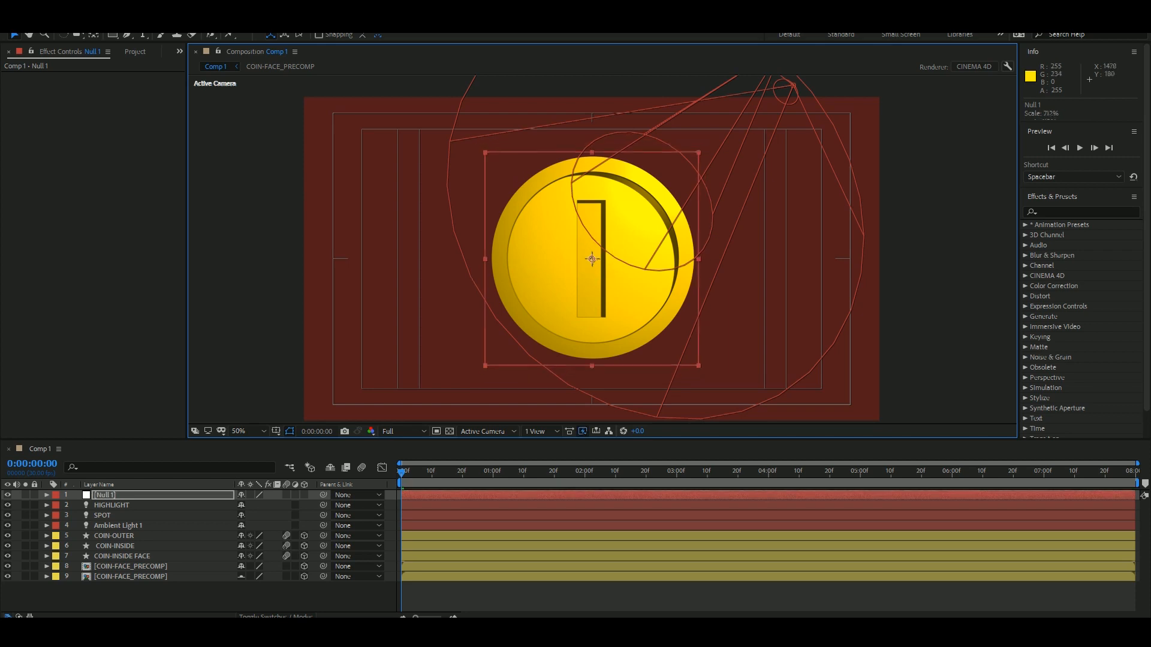
Label the null object blue and rename it COIN NULL.
{"action": "left_click", "coordinate": [55, 495]}
{"action": "left_click", "coordinate": [80, 386]}
{"action": "key", "text": "Return"}
{"action": "type", "text": "COIN NULL"}
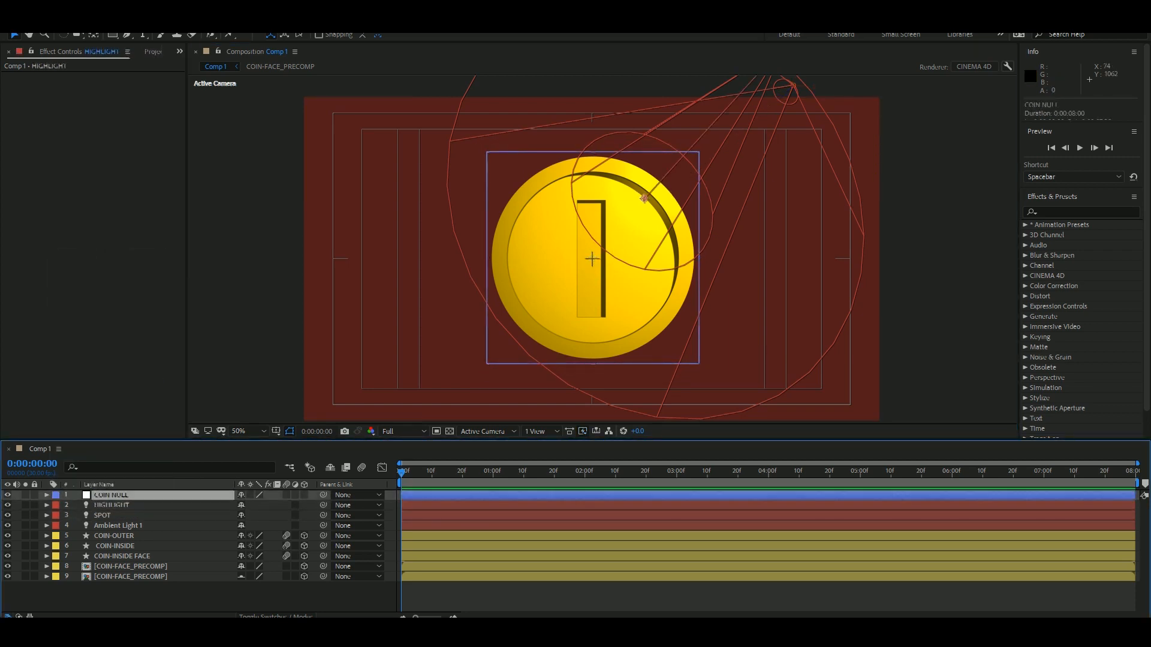
Make COIN NULL a 3D layer and move it in depth to the coin's middle, at about Z 62, using the Left view.
{"action": "left_click", "coordinate": [488, 432]}
{"action": "left_click", "coordinate": [480, 473]}
{"action": "left_click", "coordinate": [304, 495]}
{"action": "left_click_drag", "start_coordinate": [617, 258], "coordinate": [599, 258]}
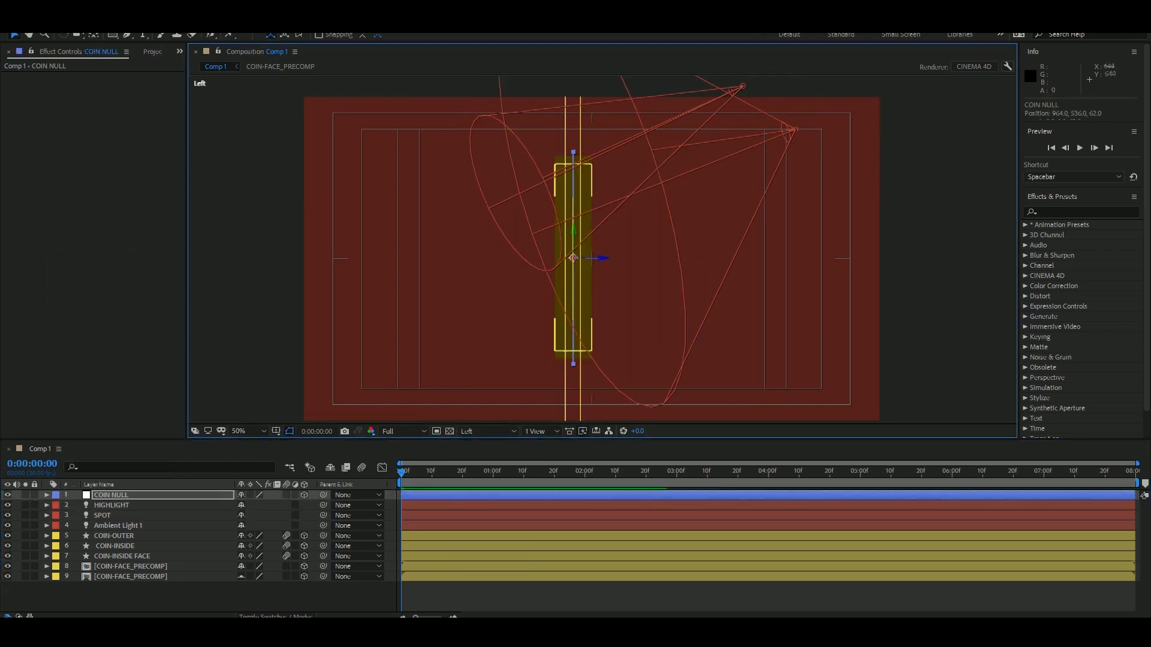
{"action": "left_click", "coordinate": [488, 431]}
{"action": "left_click", "coordinate": [486, 444]}
Place COIN NULL below the light layers and parent all the coin layers to it.
{"action": "left_click", "coordinate": [120, 496]}
{"action": "key", "text": "r"}
{"action": "left_click_drag", "start_coordinate": [256, 526], "coordinate": [287, 526]}
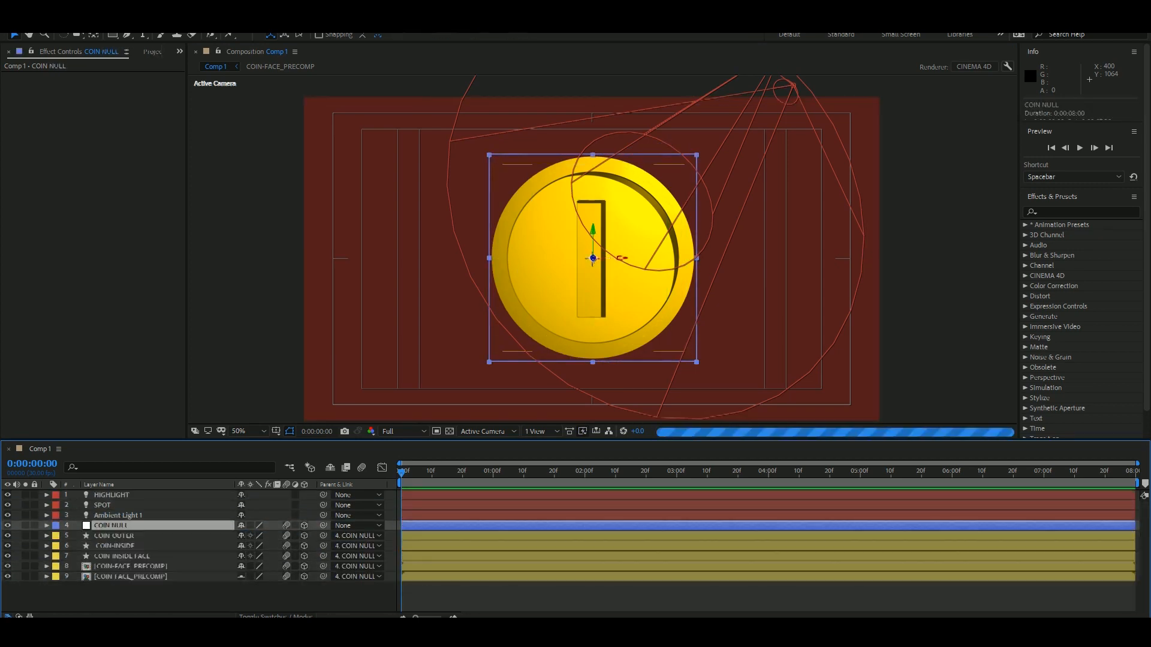
Try rotating COIN NULL around its Y axis.
{"action": "key", "text": "r"}
{"action": "left_click_drag", "start_coordinate": [256, 556], "coordinate": [335, 557]}
{"action": "key", "text": "ctrl+z"}
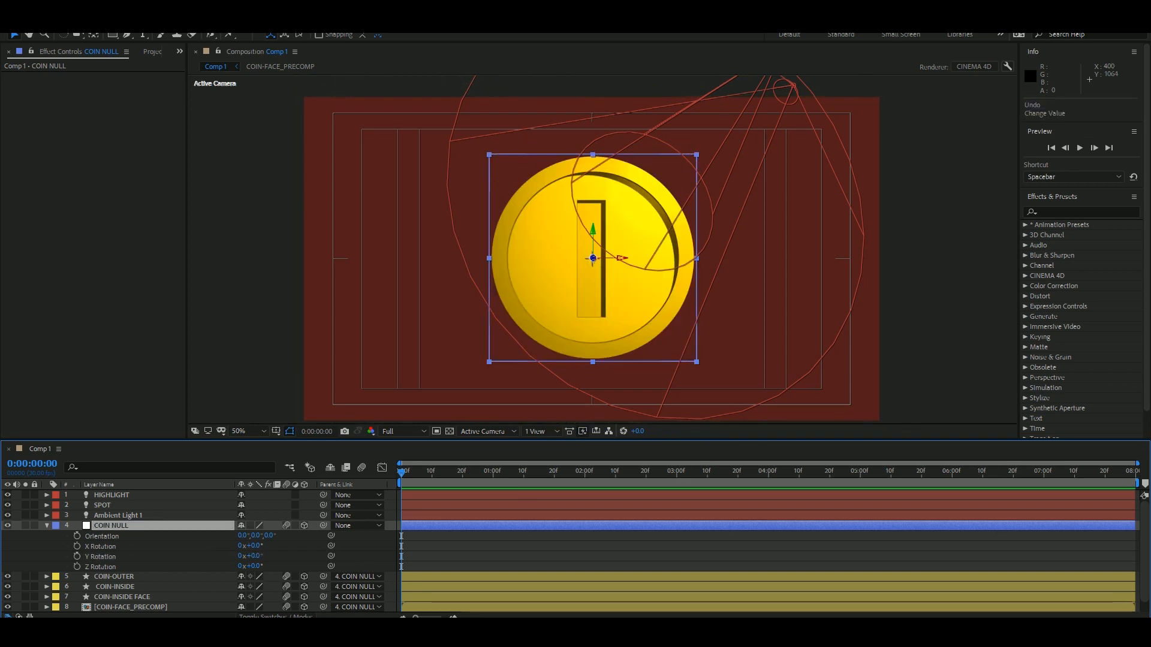
Keyframe COIN NULL's Y Rotation from 0° at the start to one full turn at 0:00:01:09, and preview the spin.
{"action": "left_click", "coordinate": [258, 359]}
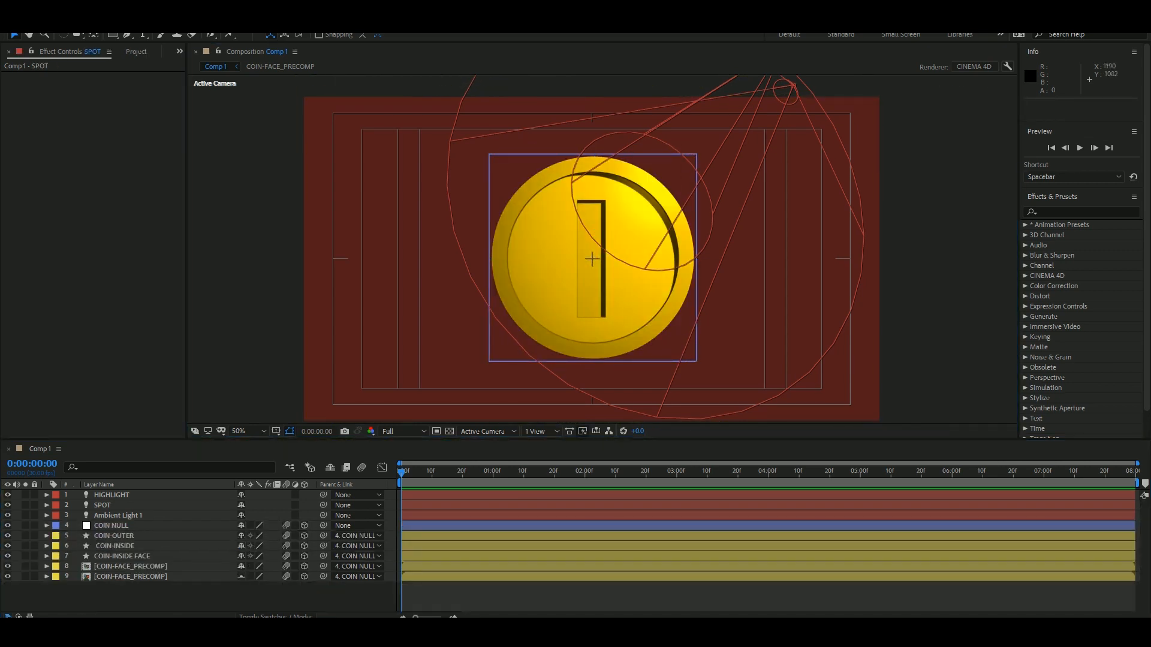
{"action": "left_click", "coordinate": [112, 526]}
{"action": "key", "text": "r"}
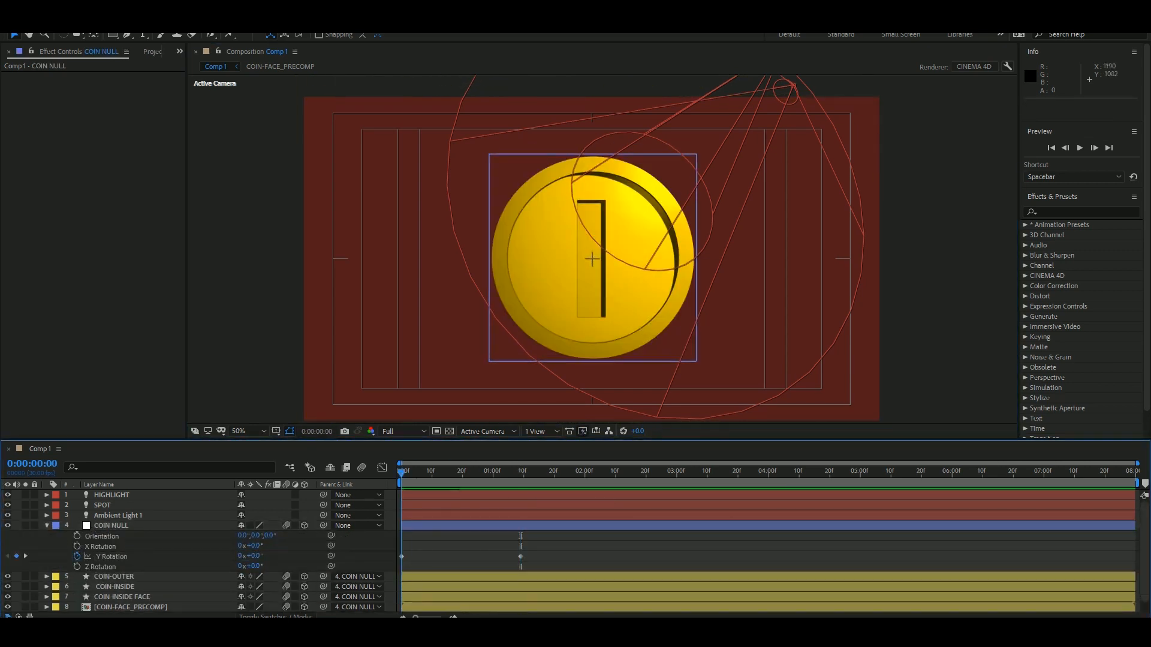
{"action": "left_click_drag", "start_coordinate": [521, 472], "coordinate": [382, 483]}
{"action": "key", "text": "space"}
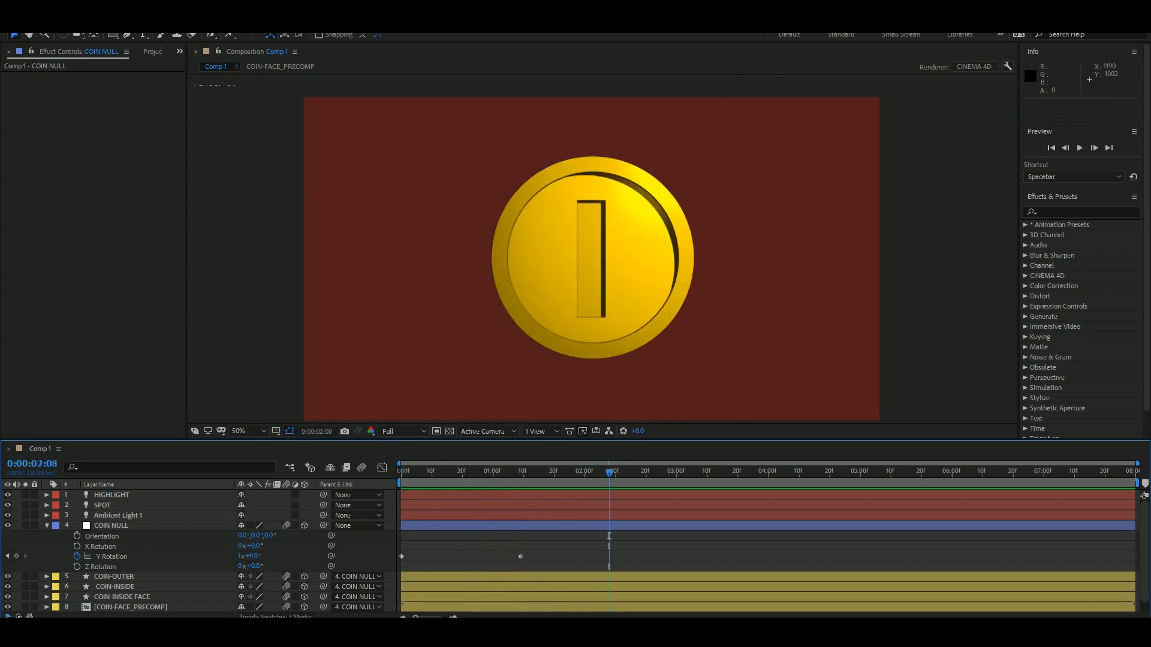
{"action": "key", "text": "space"}
{"action": "key", "text": "space"}
{"action": "key", "text": "space"}
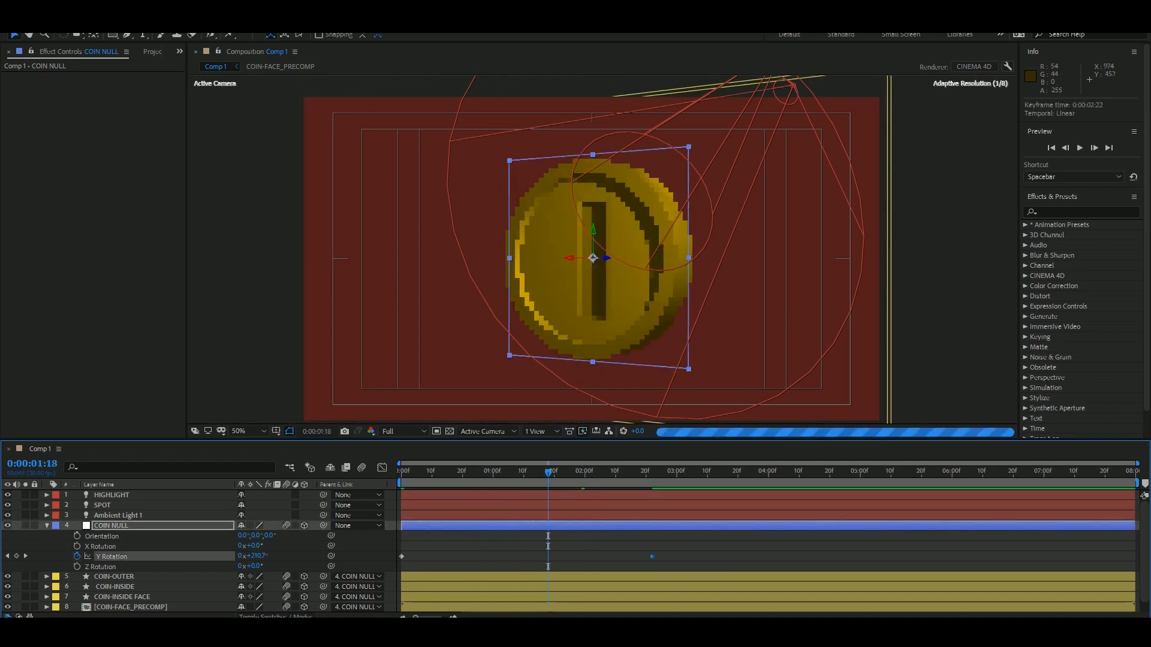
Shift the ending Y Rotation keyframe to 0:00:02:22 and show COIN-INSIDE's geometry options at 0:00:01:18.
{"action": "scroll", "coordinate": [422, 417], "scroll_direction": "up", "scroll_amount": 4}
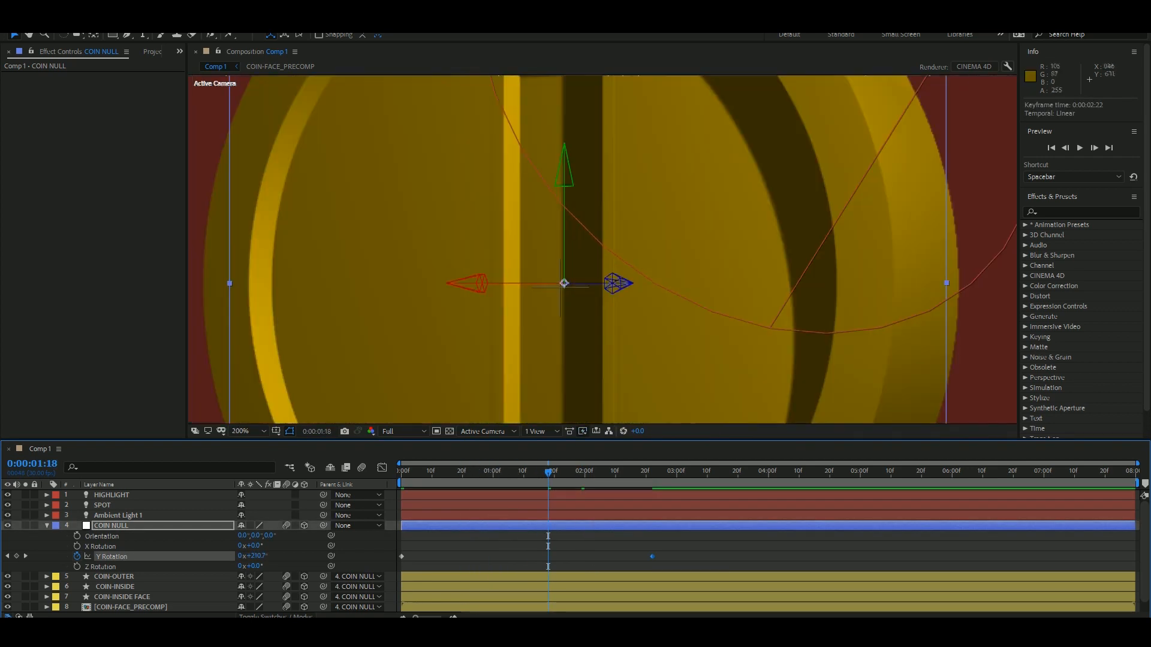
{"action": "left_click", "coordinate": [422, 417]}
{"action": "left_click", "coordinate": [47, 587]}
{"action": "scroll", "coordinate": [46, 587], "scroll_direction": "down", "scroll_amount": 2}
{"action": "left_click", "coordinate": [560, 287]}
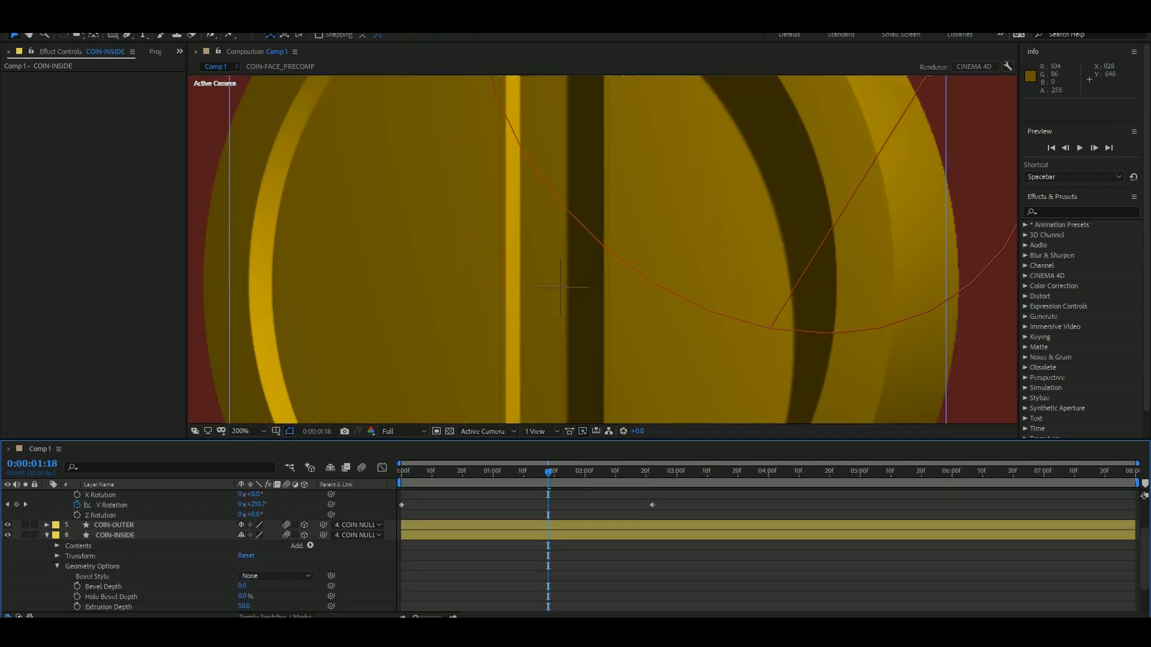
Show the coin in Left view at the first frame and lower COIN-OUTER's Opacity to 10%.
{"action": "left_click", "coordinate": [488, 432]}
{"action": "left_click", "coordinate": [475, 473]}
{"action": "left_click", "coordinate": [401, 471]}
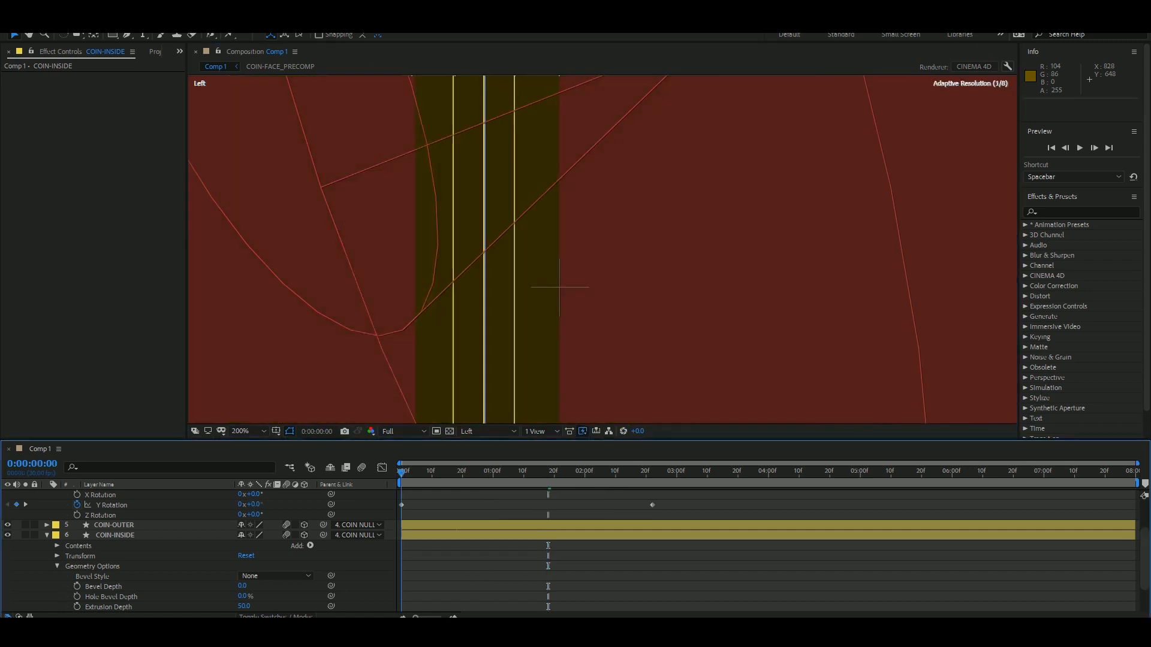
{"action": "scroll", "coordinate": [384, 552], "scroll_direction": "up", "scroll_amount": 1}
{"action": "scroll", "coordinate": [126, 564], "scroll_direction": "down", "scroll_amount": 2}
{"action": "left_click", "coordinate": [126, 596]}
{"action": "scroll", "coordinate": [126, 575], "scroll_direction": "up", "scroll_amount": 2}
{"action": "left_click", "coordinate": [118, 545]}
{"action": "key", "text": "t"}
{"action": "left_click_drag", "start_coordinate": [242, 556], "coordinate": [188, 555]}
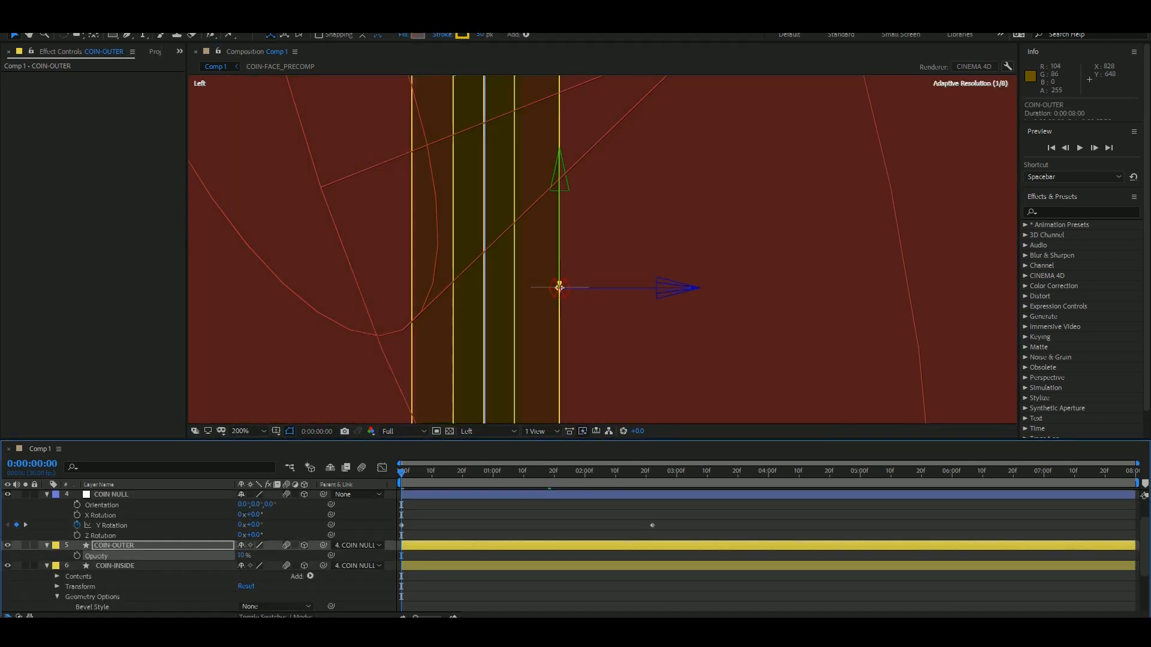
Compare the depth of the coin's layers up close and nudge COIN-INSIDE in depth to about Z -3.4.
{"action": "scroll", "coordinate": [459, 342], "scroll_direction": "down", "scroll_amount": 1}
{"action": "scroll", "coordinate": [581, 269], "scroll_direction": "up", "scroll_amount": 4}
{"action": "scroll", "coordinate": [686, 235], "scroll_direction": "up", "scroll_amount": 2}
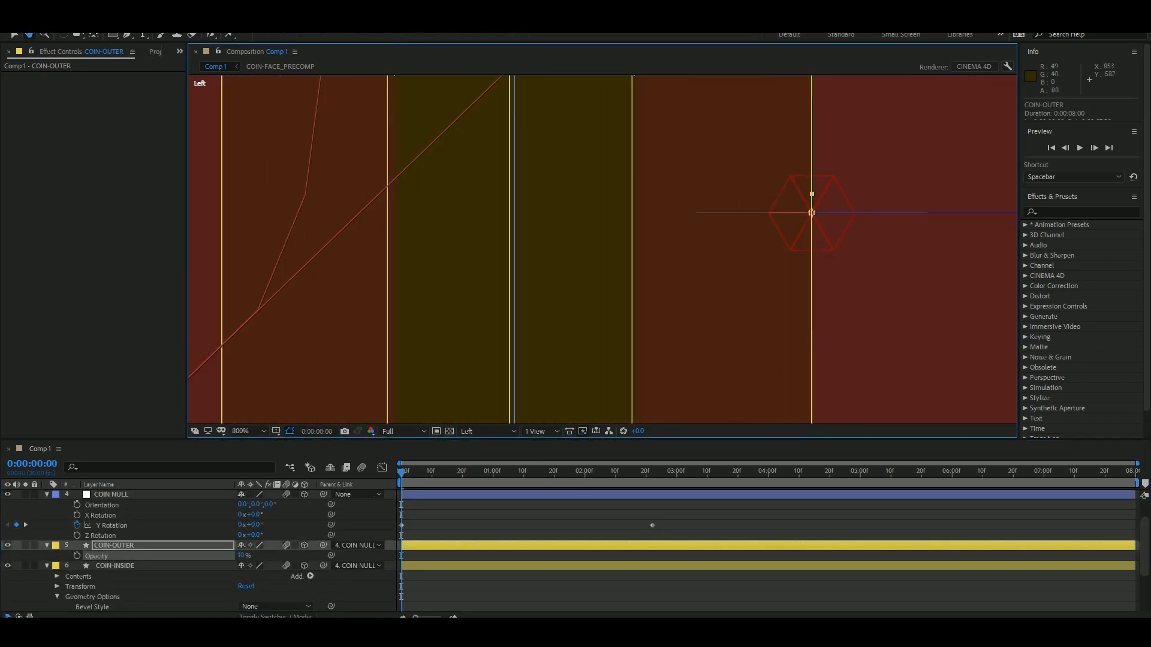
{"action": "key", "text": "ctrl+Down"}
{"action": "scroll", "coordinate": [126, 576], "scroll_direction": "down", "scroll_amount": 3}
{"action": "left_click", "coordinate": [129, 597]}
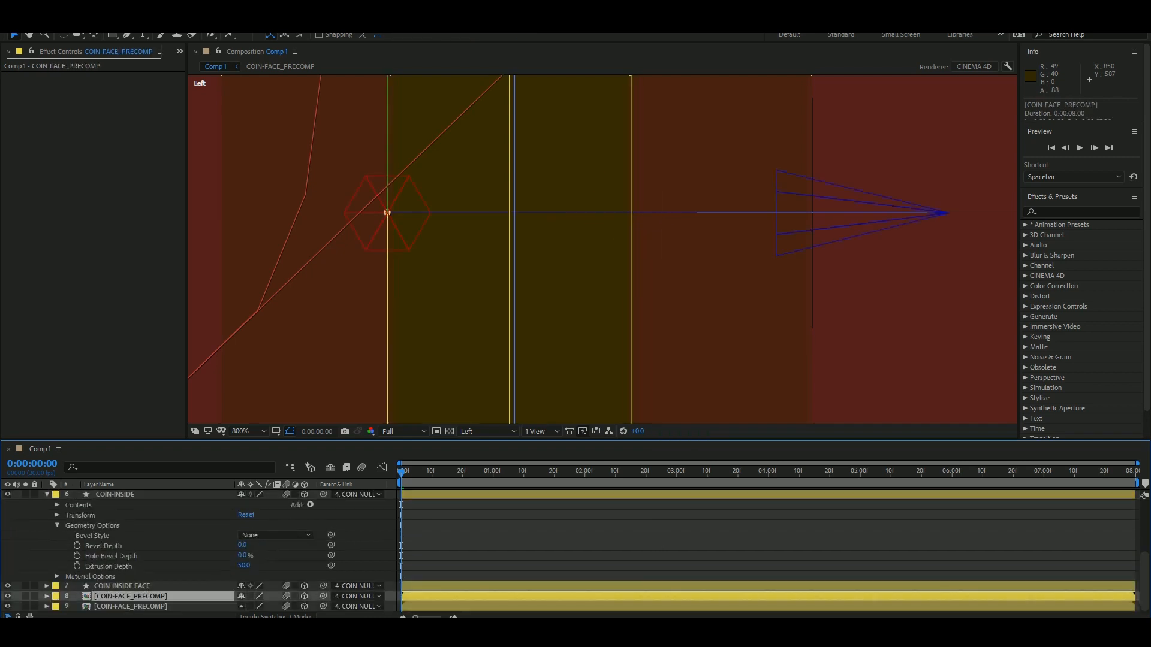
{"action": "left_click", "coordinate": [128, 606]}
{"action": "left_click", "coordinate": [126, 586]}
{"action": "left_click", "coordinate": [115, 495]}
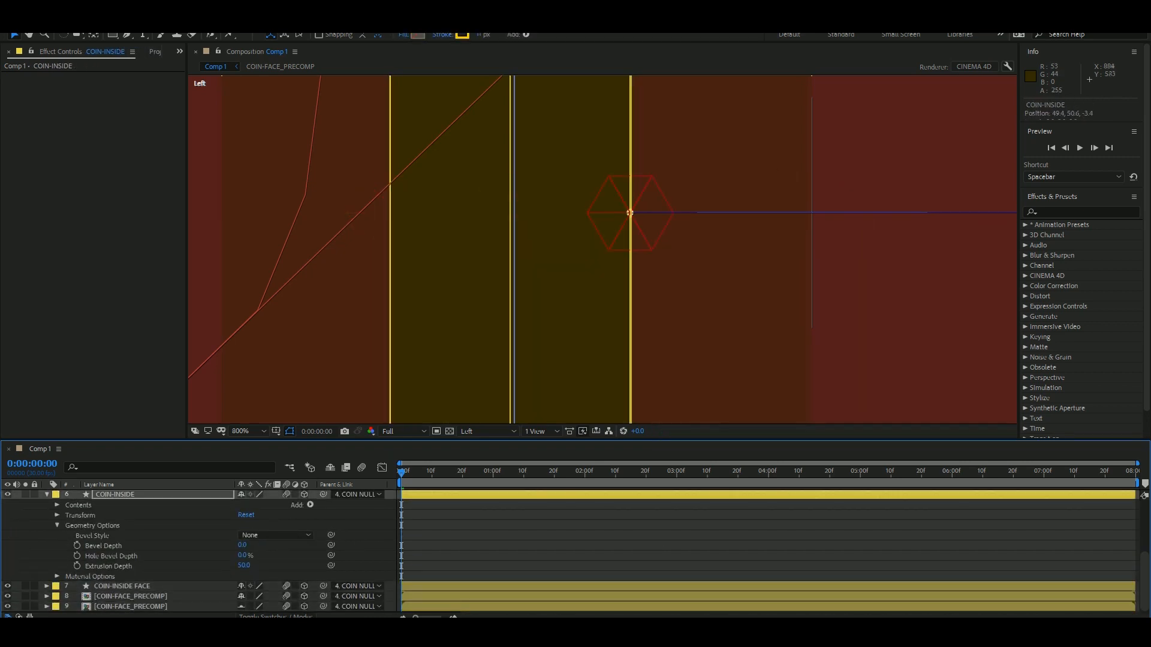
Check the turned coin from the Active Camera at 0:00:00:28 and collapse the layer properties.
{"action": "key", "text": "F12"}
{"action": "scroll", "coordinate": [575, 300], "scroll_direction": "down", "scroll_amount": 3}
{"action": "left_click", "coordinate": [539, 528]}
{"action": "left_click_drag", "start_coordinate": [401, 473], "coordinate": [487, 473]}
{"action": "scroll", "coordinate": [467, 552], "scroll_direction": "up", "scroll_amount": 3}
{"action": "key", "text": "u"}
{"action": "left_click", "coordinate": [118, 515]}
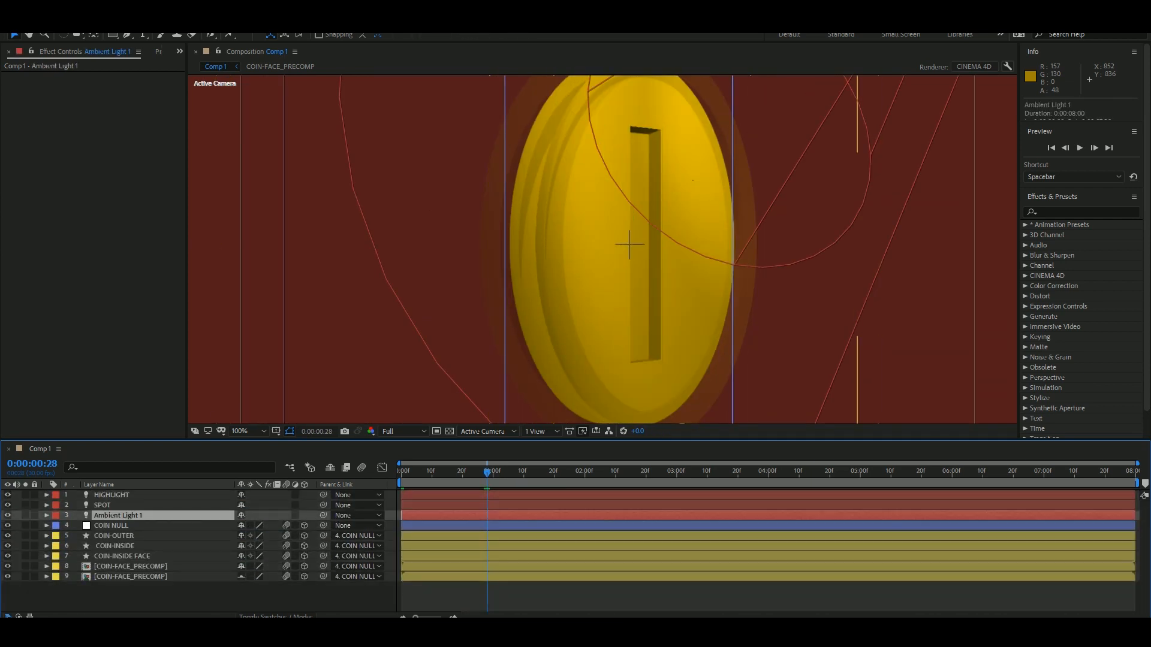
Restore COIN-OUTER's full opacity, collapse all layers and preview the spinning coin from the first frame.
{"action": "left_click", "coordinate": [123, 556]}
{"action": "left_click", "coordinate": [114, 536]}
{"action": "key", "text": "t"}
{"action": "left_click_drag", "start_coordinate": [245, 546], "coordinate": [294, 546]}
{"action": "key", "text": "ctrl+a"}
{"action": "key", "text": "u"}
{"action": "scroll", "coordinate": [572, 372], "scroll_direction": "down", "scroll_amount": 1}
{"action": "key", "text": "space"}
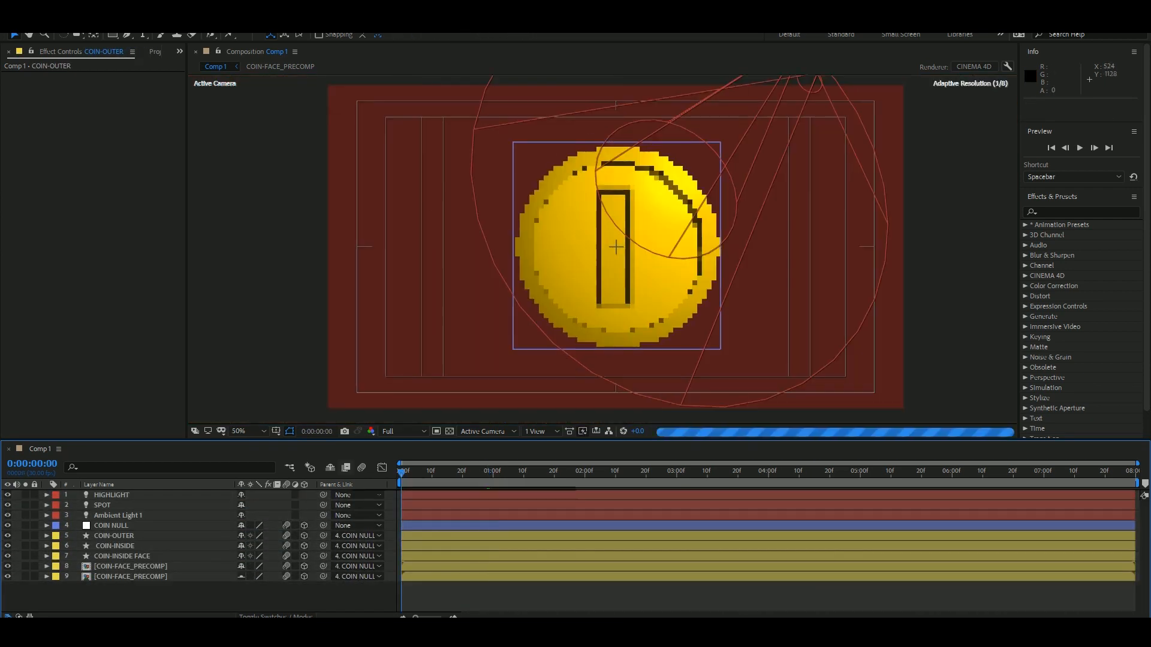
Set Ambient Light 1's Intensity to 43% and preview the spin.
{"action": "left_click", "coordinate": [118, 516]}
{"action": "key", "text": "t"}
{"action": "left_click_drag", "start_coordinate": [242, 536], "coordinate": [248, 536]}
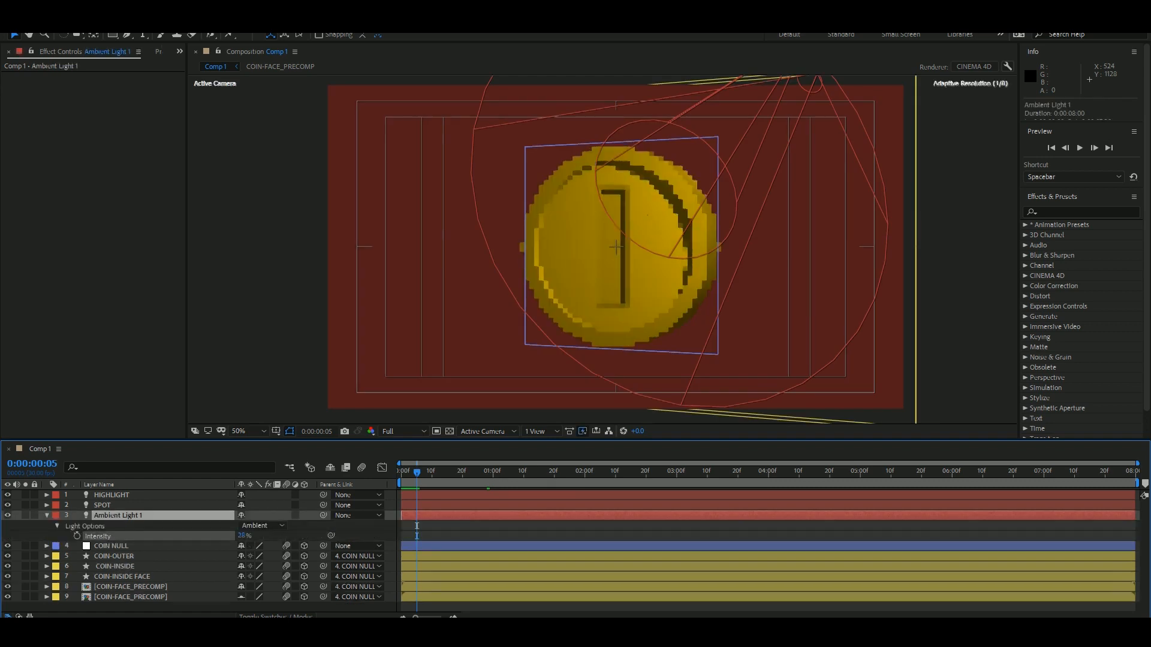
{"action": "key", "text": "space"}
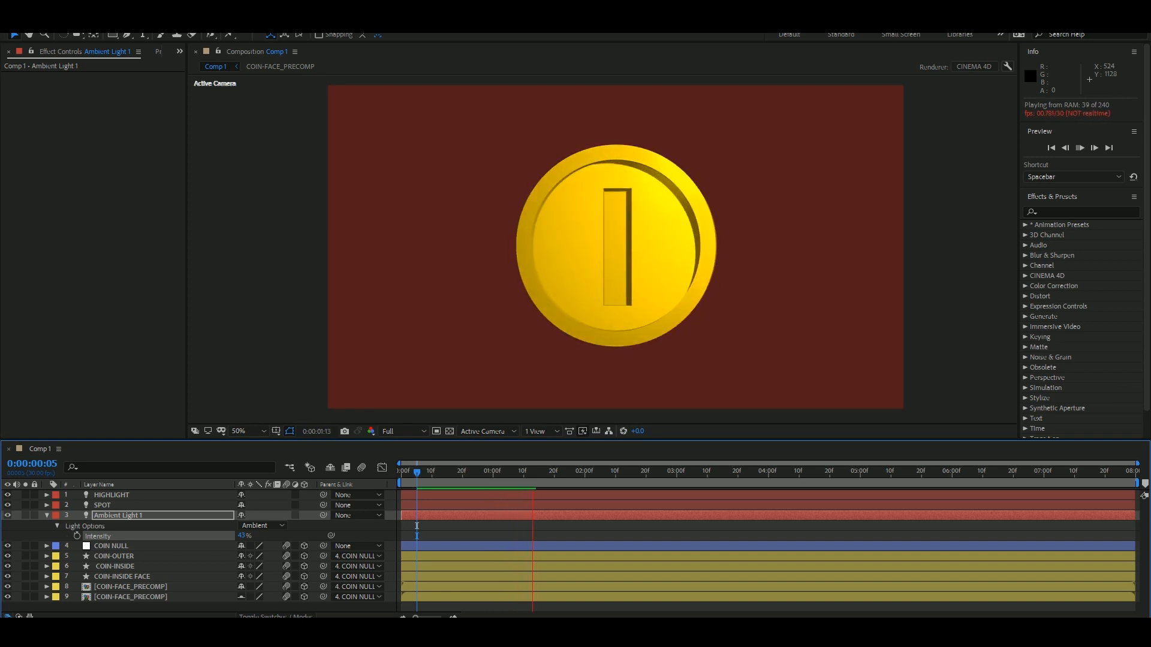
{"action": "key", "text": "space"}
Try to darken the coin's edge-on moment by keyframing SPOT's Intensity down to -280% at 0:00:00:17, and undo it.
{"action": "left_click", "coordinate": [103, 505]}
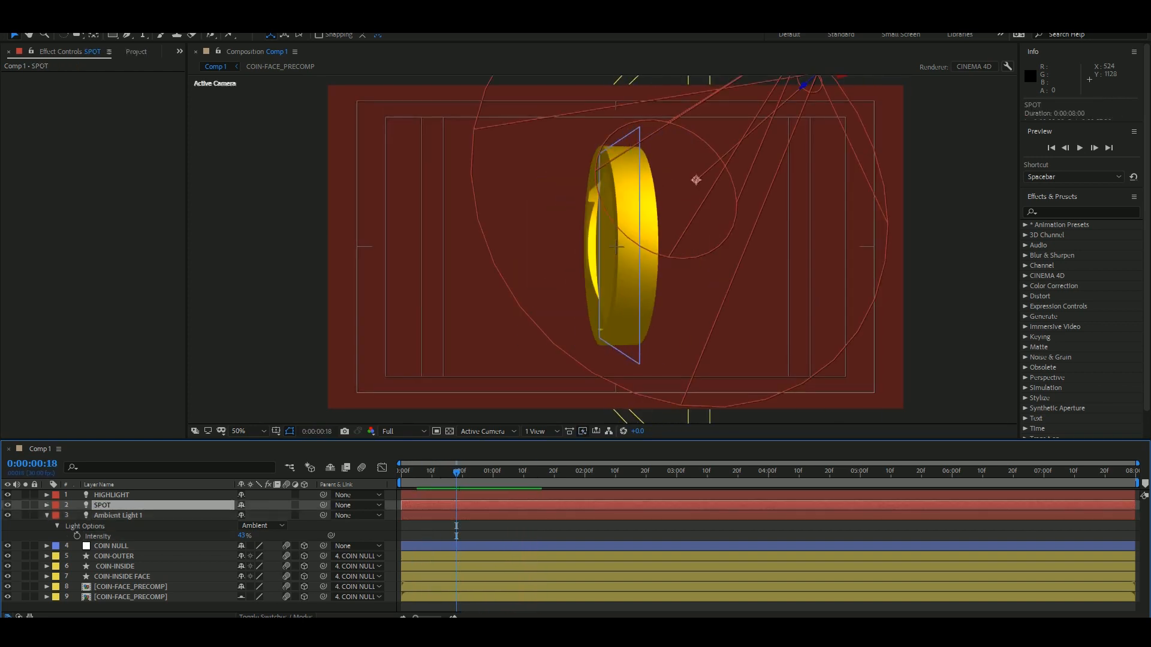
{"action": "mouse_move", "coordinate": [457, 473]}
{"action": "left_mouse_down"}
{"action": "mouse_move", "coordinate": [402, 472]}
{"action": "mouse_move", "coordinate": [653, 472]}
{"action": "mouse_move", "coordinate": [436, 473]}
{"action": "mouse_move", "coordinate": [453, 473]}
{"action": "left_mouse_up"}
{"action": "left_click", "coordinate": [112, 546]}
{"action": "key", "text": "u"}
{"action": "left_click", "coordinate": [103, 505]}
{"action": "left_click", "coordinate": [47, 505]}
{"action": "left_click", "coordinate": [57, 526]}
{"action": "scroll", "coordinate": [119, 540], "scroll_direction": "down", "scroll_amount": 1}
{"action": "left_click", "coordinate": [77, 516]}
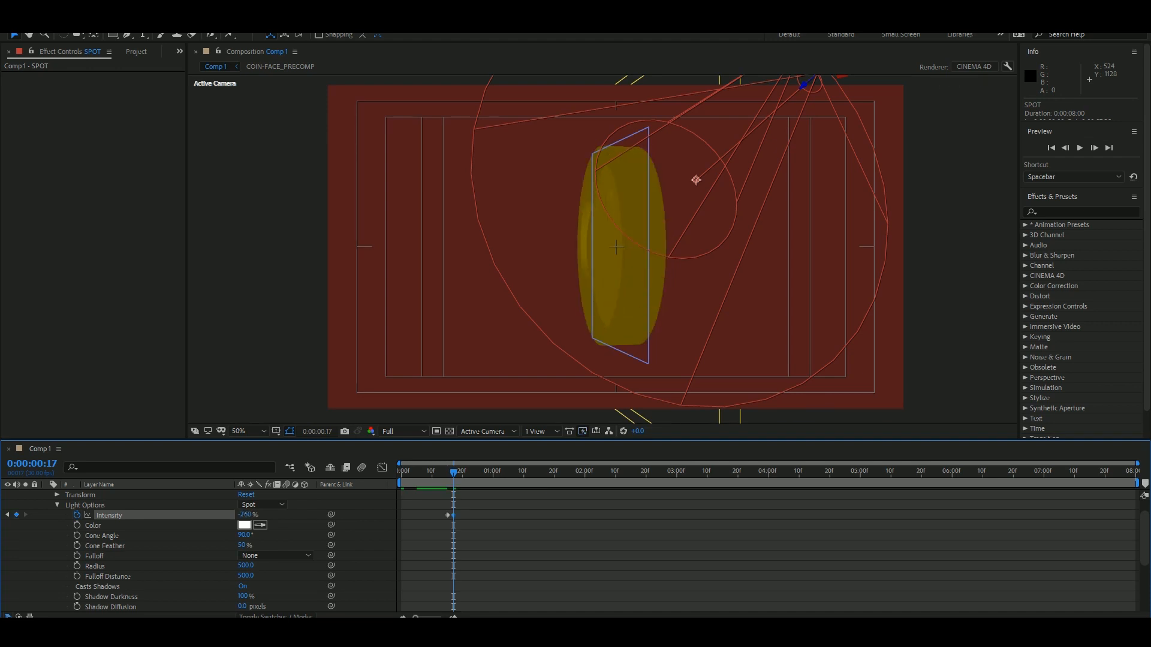
{"action": "left_click_drag", "start_coordinate": [696, 180], "coordinate": [750, 175]}
{"action": "key", "text": "ctrl+z"}
{"action": "key", "text": "ctrl+z"}
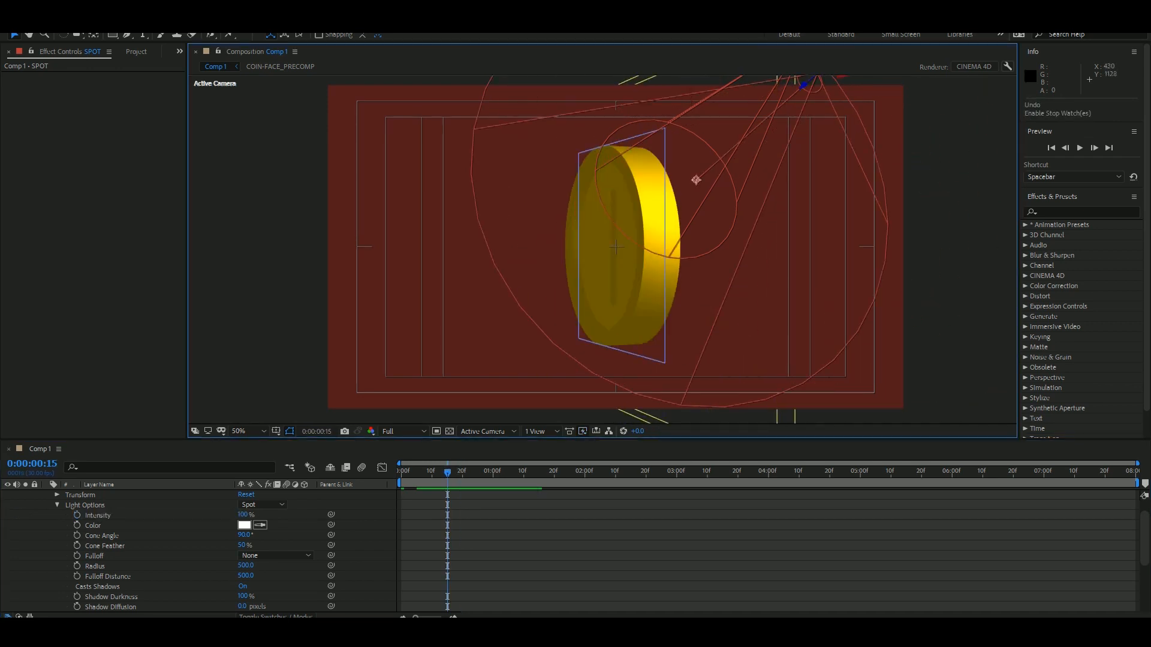
Collapse the light's properties and reveal COIN NULL's Y Rotation keyframes.
{"action": "key", "text": "u"}
{"action": "left_click", "coordinate": [457, 600]}
{"action": "left_click", "coordinate": [122, 556]}
{"action": "left_click", "coordinate": [130, 567]}
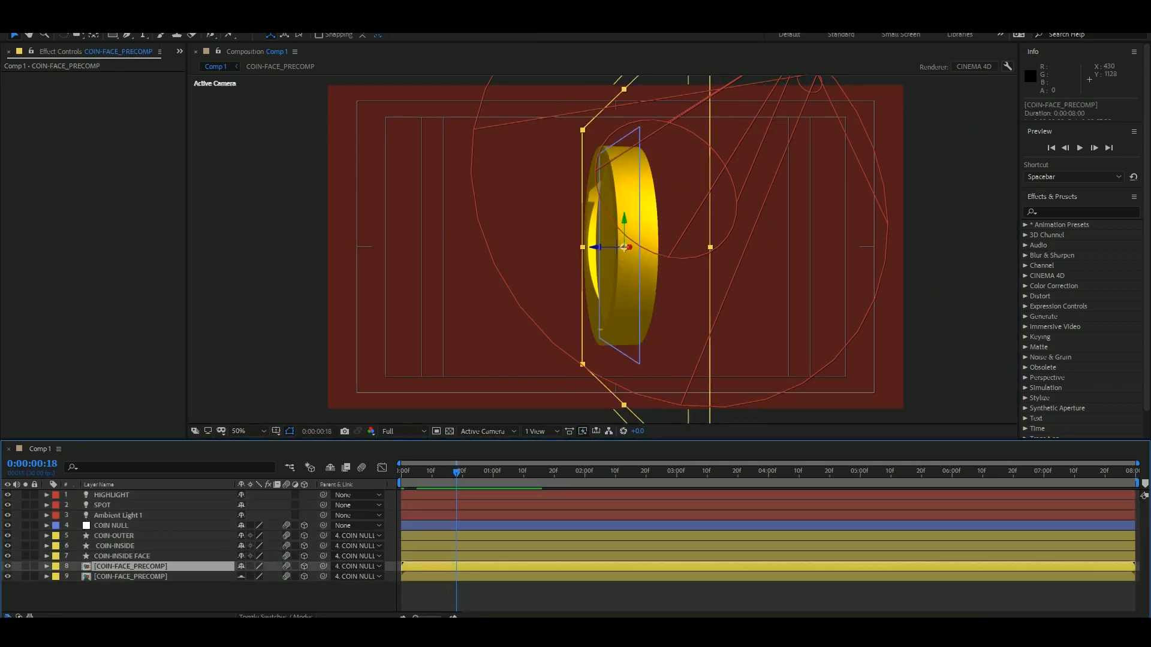
{"action": "left_click_drag", "start_coordinate": [457, 473], "coordinate": [673, 472]}
{"action": "left_click", "coordinate": [112, 526]}
{"action": "key", "text": "u"}
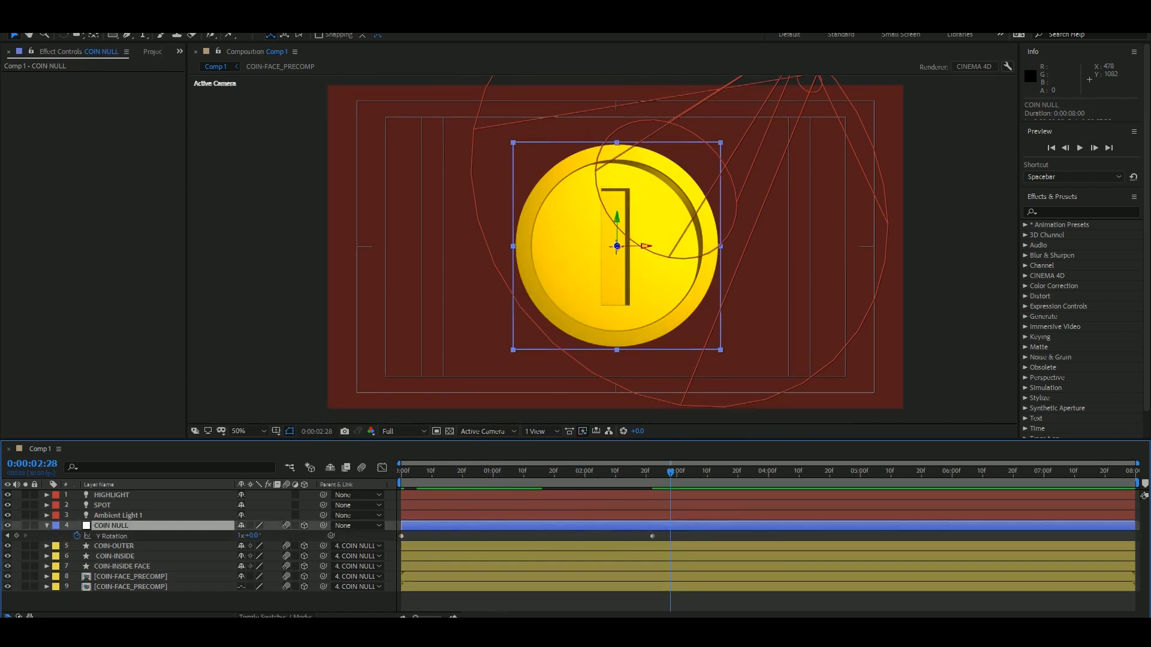
Trim all layers and end the work area at COIN NULL's last rotation keyframe, 0:00:02:22, and preview the spin.
{"action": "key", "text": "j"}
{"action": "key", "text": "ctrl+a"}
{"action": "key", "text": "alt+]"}
{"action": "key", "text": "ctrl+shift+a"}
{"action": "key", "text": "n"}
{"action": "key", "text": "space"}
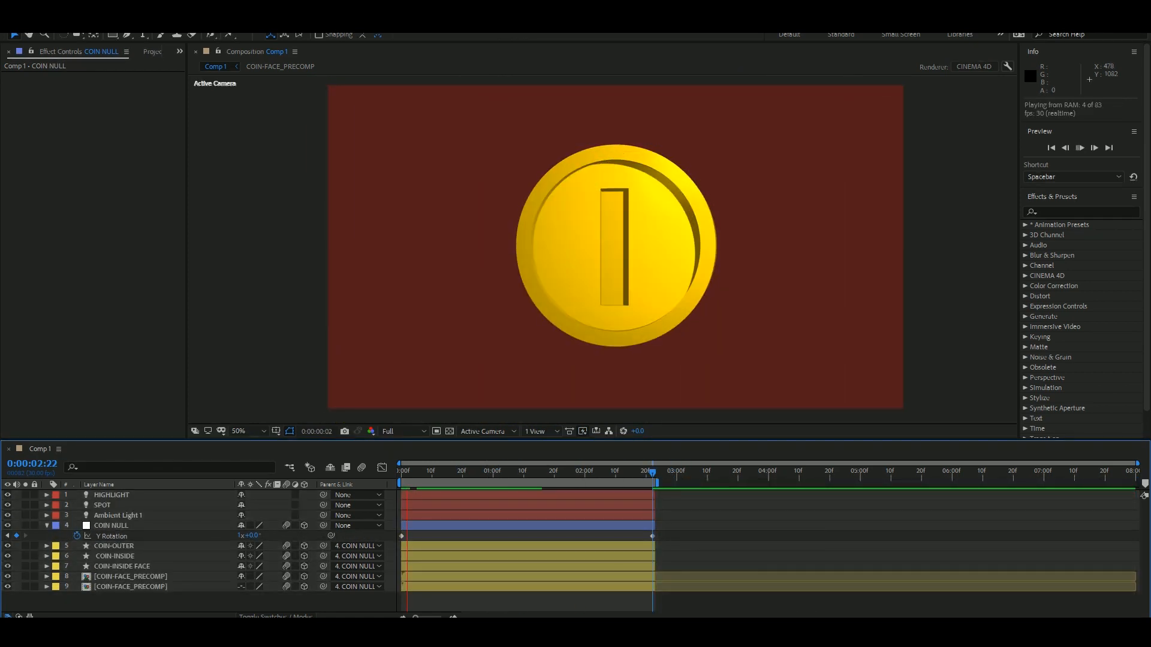
{"action": "key", "text": "Home"}
{"action": "key", "text": "space"}
{"action": "key", "text": "space"}
Create a project folder named PRECOMPS.
{"action": "left_click", "coordinate": [152, 52]}
{"action": "left_click", "coordinate": [78, 269]}
{"action": "left_click", "coordinate": [23, 433]}
{"action": "type", "text": "PRECOMPS"}
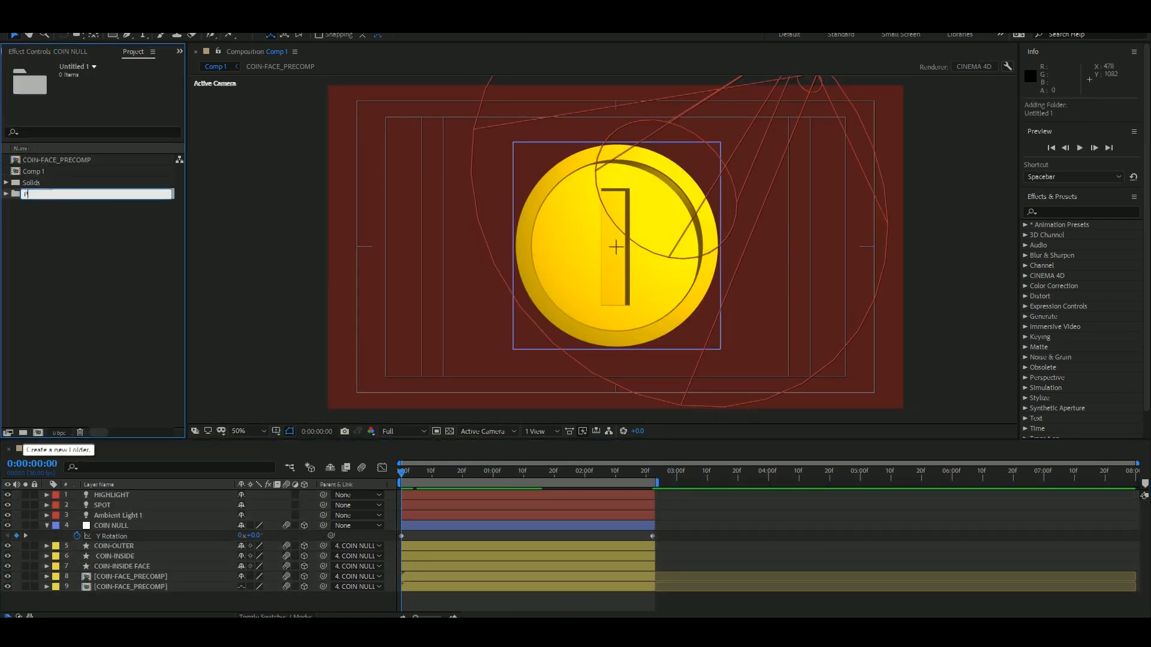
{"action": "key", "text": "Return"}
Create a 1920 x 1080, 30 fps, 8-second composition named CoinAnimation-MAIN.
{"action": "left_click", "coordinate": [34, 171]}
{"action": "key", "text": "ctrl+n"}
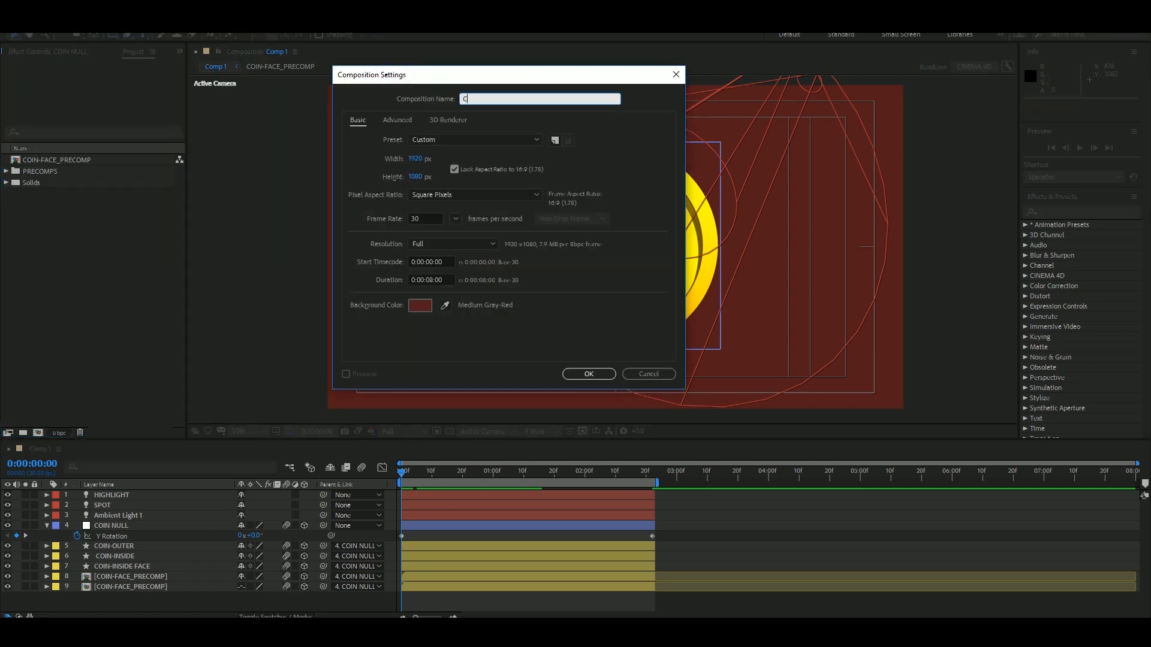
{"action": "type", "text": "CoinAnimation-MAIN"}
{"action": "key", "text": "Return"}
Organize the project so COIN-FACE_PRECOMP sits in the PRECOMPS folder and Comp 1 stays outside it.
{"action": "left_click_drag", "start_coordinate": [56, 171], "coordinate": [63, 252]}
{"action": "left_click", "coordinate": [40, 172]}
{"action": "left_click", "coordinate": [41, 449]}
{"action": "left_click", "coordinate": [6, 171]}
{"action": "left_click", "coordinate": [6, 183]}
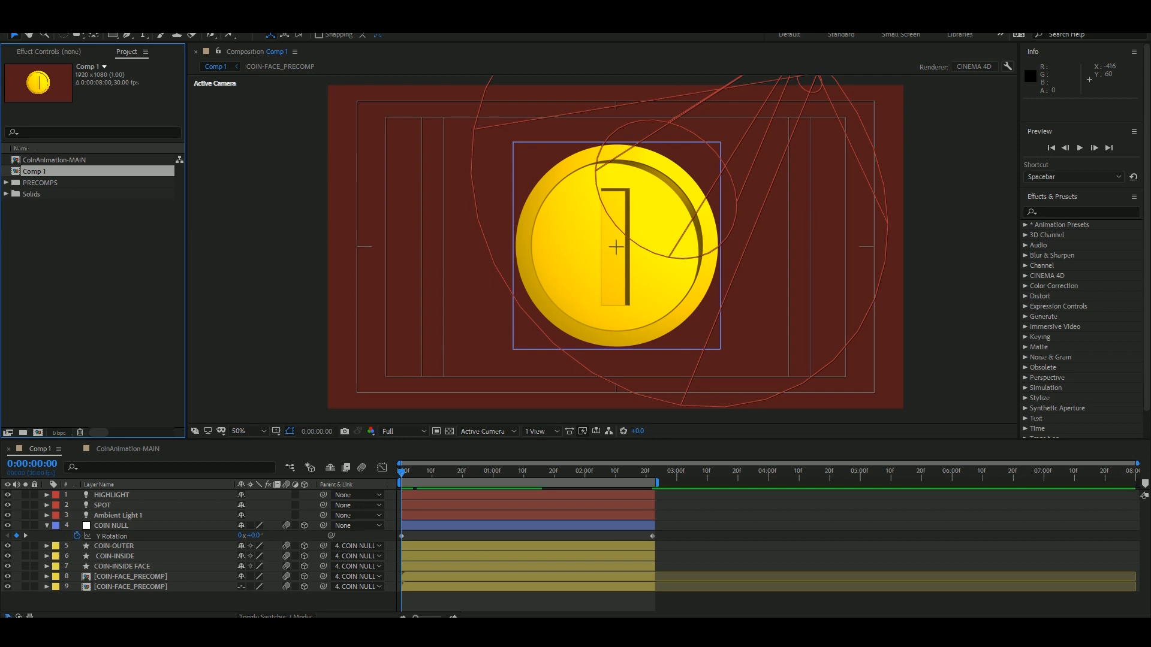
Rename Comp 1 as CoinAnimation.
{"action": "left_click", "coordinate": [63, 258]}
{"action": "left_click", "coordinate": [34, 172]}
{"action": "key", "text": "Return"}
{"action": "type", "text": "CoinAnimation"}
{"action": "left_click", "coordinate": [63, 258]}
Open the CoinAnimation-MAIN composition and place CoinAnimation in it as a layer.
{"action": "double_click", "coordinate": [54, 171]}
{"action": "left_click_drag", "start_coordinate": [46, 160], "coordinate": [602, 249]}
{"action": "left_click", "coordinate": [545, 543]}
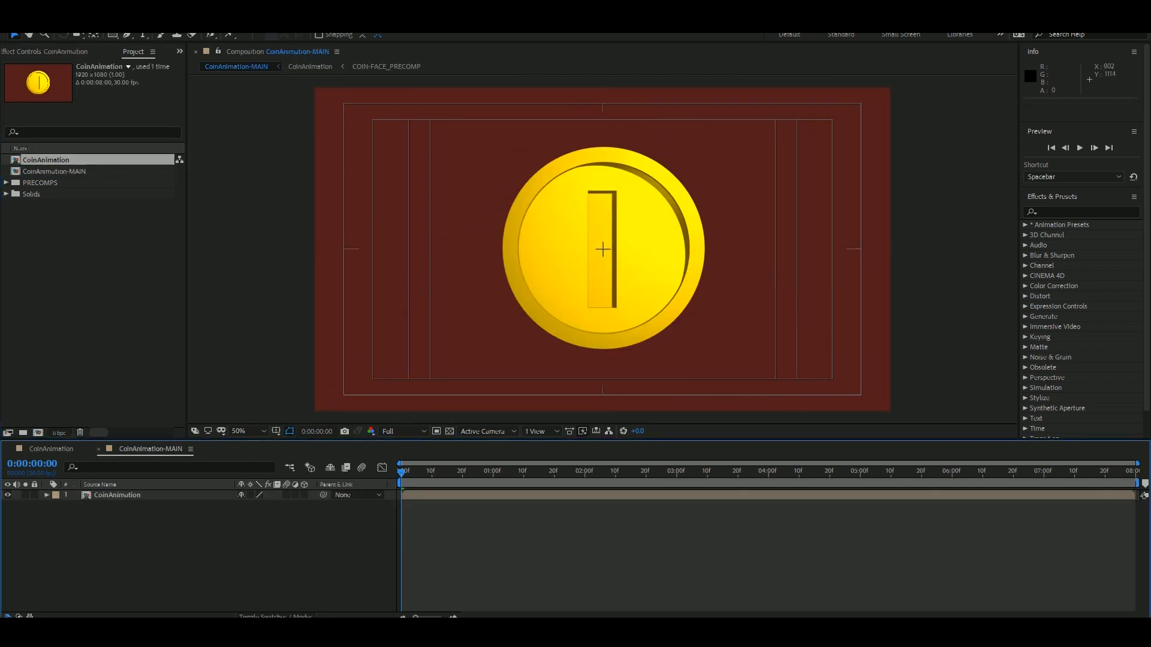
Duplicate the CoinAnimation layer in CoinAnimation-MAIN and select the upper copy.
{"action": "left_click", "coordinate": [546, 495]}
{"action": "key", "text": "ctrl+d"}
{"action": "left_click", "coordinate": [545, 543]}
{"action": "left_click", "coordinate": [546, 495]}
Apply Levels to the upper coin layer with Input Black 140.3, Input White 153, Output Black -2.5 and Output White 33.1.
{"action": "left_click", "coordinate": [1084, 213]}
{"action": "type", "text": "levels"}
{"action": "double_click", "coordinate": [1073, 286]}
{"action": "mouse_move", "coordinate": [110, 181]}
{"action": "left_mouse_down"}
{"action": "mouse_move", "coordinate": [82, 181]}
{"action": "mouse_move", "coordinate": [91, 181]}
{"action": "left_mouse_up"}
{"action": "left_click_drag", "start_coordinate": [108, 171], "coordinate": [140, 171]}
{"action": "left_click", "coordinate": [90, 311]}
{"action": "mouse_move", "coordinate": [110, 212]}
{"action": "left_mouse_down"}
{"action": "mouse_move", "coordinate": [58, 212]}
{"action": "mouse_move", "coordinate": [107, 201]}
{"action": "left_mouse_up"}
{"action": "left_click", "coordinate": [90, 312]}
{"action": "left_click", "coordinate": [90, 312]}
Try to add Color Balance (HLS) to the Levels-adjusted coin layer.
{"action": "left_click", "coordinate": [1084, 213]}
{"action": "type", "text": "hls"}
{"action": "left_click_drag", "start_coordinate": [1081, 235], "coordinate": [72, 74]}
{"action": "key", "text": "ctrl+z"}
{"action": "key", "text": "ctrl+z"}
Duplicate the unaltered coin layer, move the copy on top and apply Color Balance (HLS) with Saturation -100.
{"action": "left_click", "coordinate": [530, 495]}
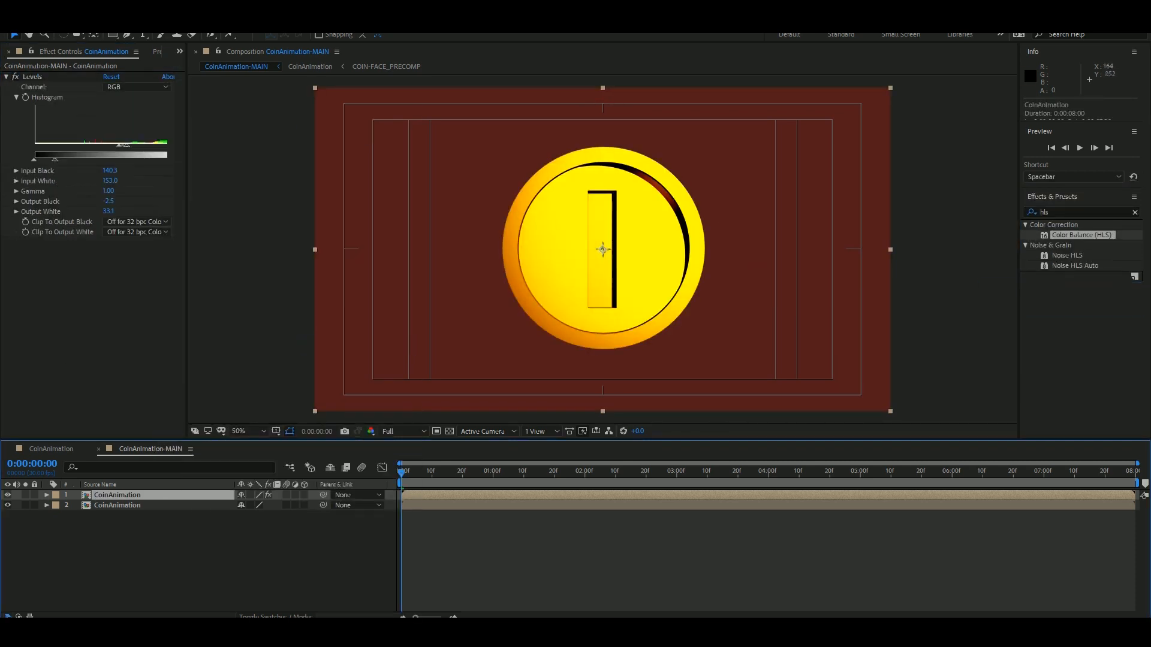
{"action": "left_click", "coordinate": [530, 505]}
{"action": "key", "text": "ctrl+d"}
{"action": "left_click_drag", "start_coordinate": [530, 506], "coordinate": [531, 491]}
{"action": "left_click_drag", "start_coordinate": [1081, 235], "coordinate": [74, 122]}
{"action": "left_click_drag", "start_coordinate": [107, 131], "coordinate": [45, 130]}
{"action": "left_click", "coordinate": [89, 312]}
Apply Levels to the desaturated layer with Input Black 86.7, Input White 221.8, Gamma 0.94, Output Black -377.4 and Output White 1825.8.
{"action": "left_click", "coordinate": [1083, 212]}
{"action": "type", "text": "level"}
{"action": "left_click_drag", "start_coordinate": [1072, 286], "coordinate": [78, 157]}
{"action": "left_click_drag", "start_coordinate": [111, 276], "coordinate": [530, 277]}
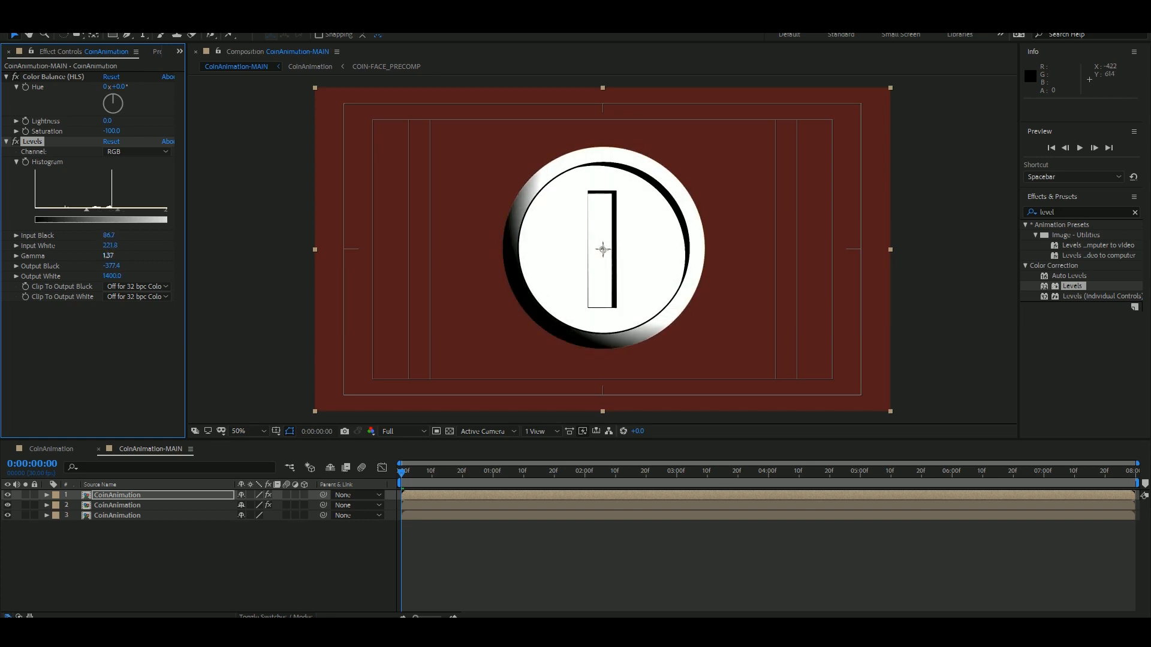
{"action": "left_click_drag", "start_coordinate": [128, 256], "coordinate": [105, 256]}
Set the desaturated top layer's blending mode to Screen.
{"action": "right_click", "coordinate": [124, 496]}
{"action": "mouse_move", "coordinate": [167, 312]}
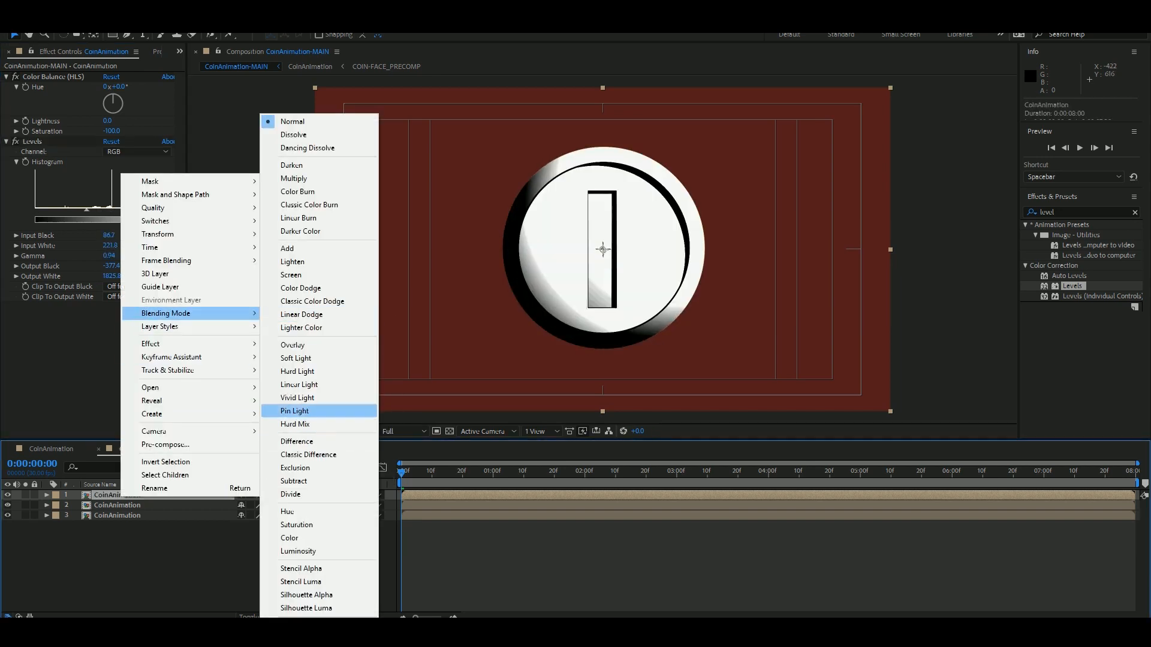
{"action": "left_click", "coordinate": [300, 275]}
{"action": "left_click", "coordinate": [288, 557]}
Draw an elliptical mask on the top layer over the coin's upper-right rim and angle it along the edge.
{"action": "left_click", "coordinate": [138, 496]}
{"action": "left_click_drag", "start_coordinate": [112, 35], "coordinate": [143, 67]}
{"action": "left_click_drag", "start_coordinate": [740, 139], "coordinate": [619, 259]}
{"action": "key", "text": "v"}
{"action": "double_click", "coordinate": [739, 199]}
Set the rim mask's feather to 179 pixels and its expansion to 100 pixels, and hide the mask outline for a clean view.
{"action": "key", "text": "f"}
{"action": "left_click_drag", "start_coordinate": [254, 516], "coordinate": [362, 517]}
{"action": "key", "text": "m"}
{"action": "key", "text": "m"}
{"action": "left_click_drag", "start_coordinate": [245, 546], "coordinate": [305, 547]}
{"action": "left_click", "coordinate": [288, 590]}
{"action": "key", "text": "apostrophe"}
{"action": "key", "text": "apostrophe"}
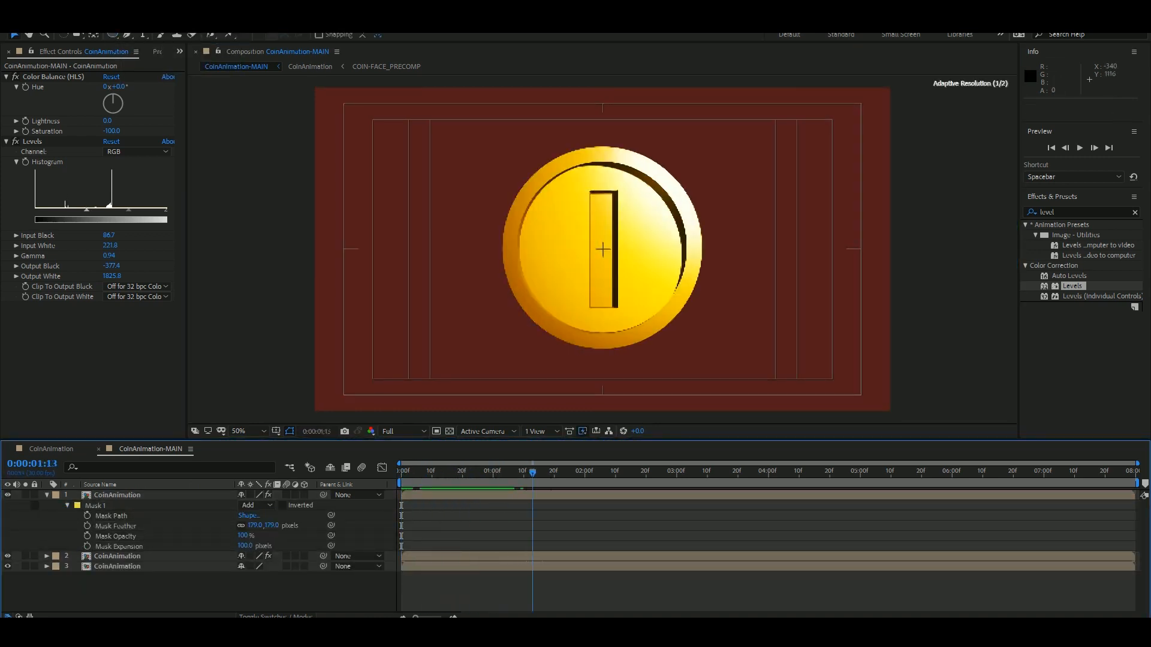
Preview the spin and check the masked highlight on the coin's face-on and edge-on frames.
{"action": "key", "text": "space"}
{"action": "key", "text": "space"}
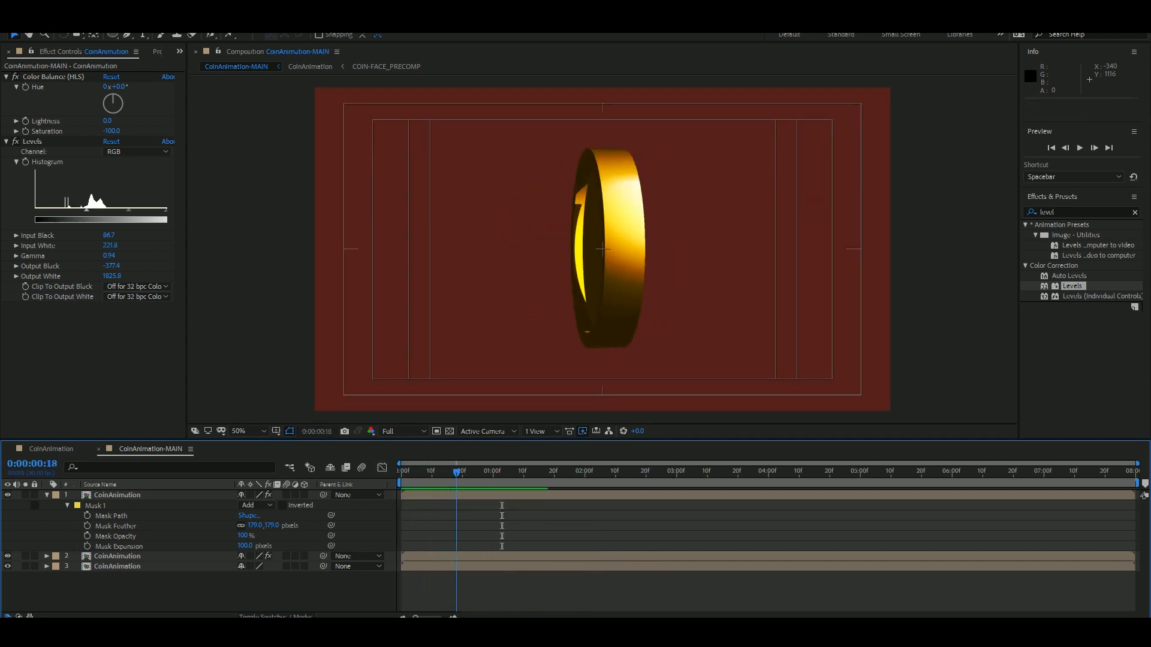
{"action": "left_click_drag", "start_coordinate": [450, 472], "coordinate": [474, 472]}
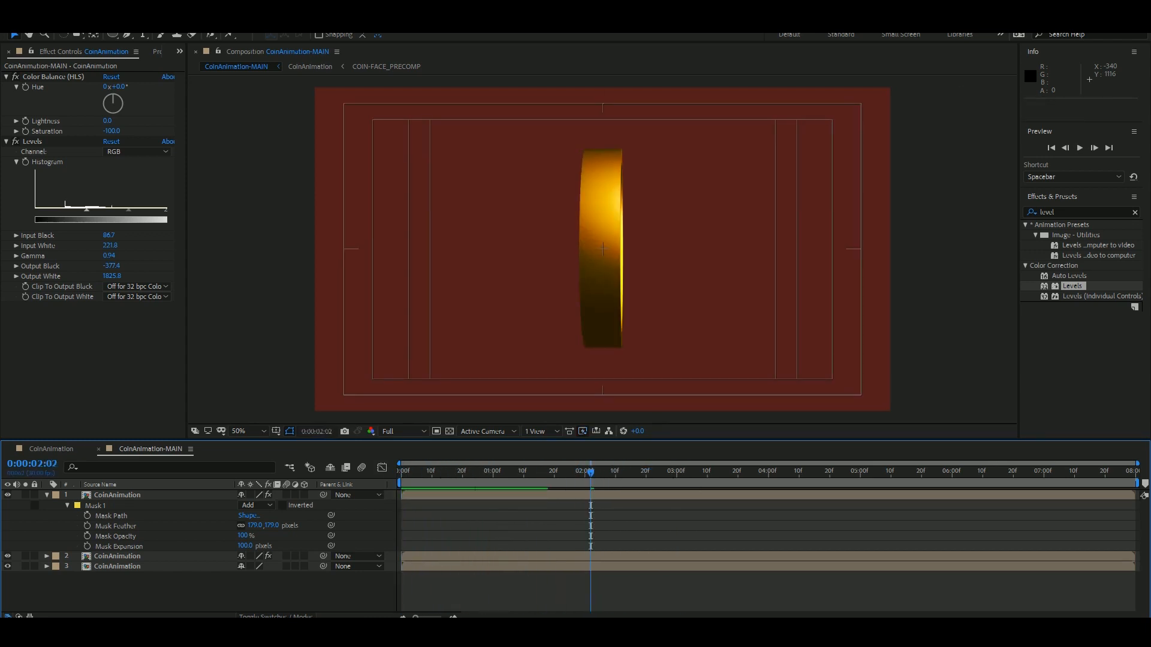
{"action": "left_click_drag", "start_coordinate": [591, 472], "coordinate": [503, 473]}
Try a lower Opacity on the top coin layer and return to the first frame.
{"action": "key", "text": "u"}
{"action": "left_click", "coordinate": [117, 495]}
{"action": "key", "text": "t"}
{"action": "left_click_drag", "start_coordinate": [242, 506], "coordinate": [219, 505]}
{"action": "left_click", "coordinate": [198, 569]}
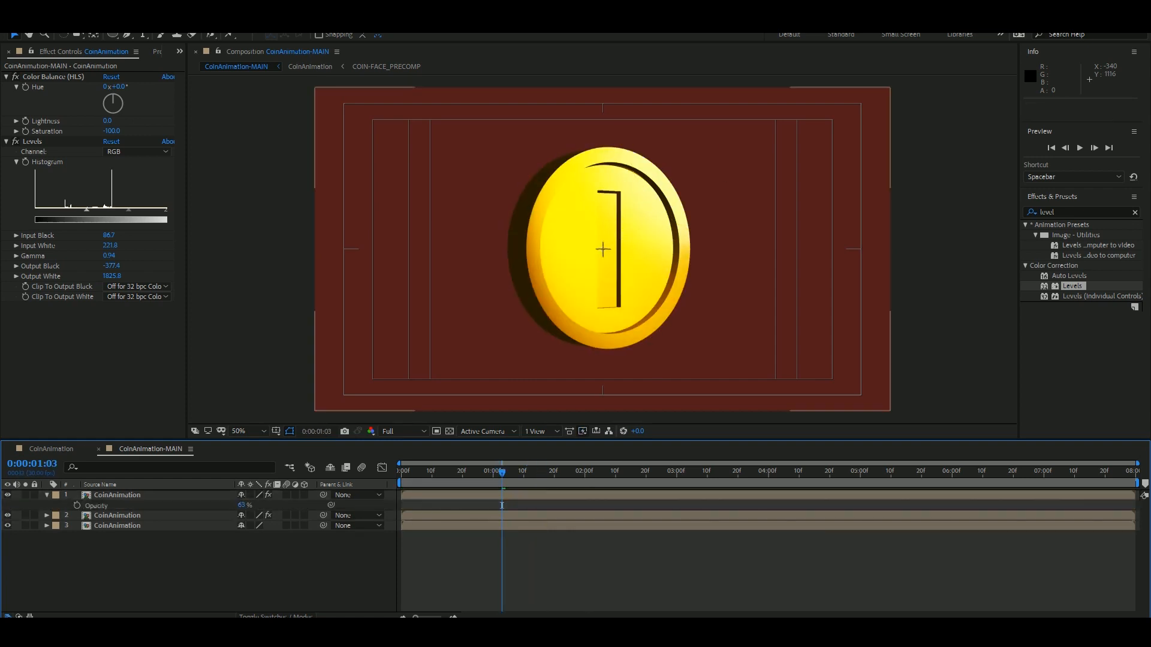
{"action": "left_click_drag", "start_coordinate": [503, 472], "coordinate": [401, 472]}
Try other blending modes on the top coin layer, settle on Add and compare with the layer hidden and shown.
{"action": "right_click", "coordinate": [119, 494]}
{"action": "mouse_move", "coordinate": [162, 309]}
{"action": "left_click", "coordinate": [294, 266]}
{"action": "right_click", "coordinate": [138, 495]}
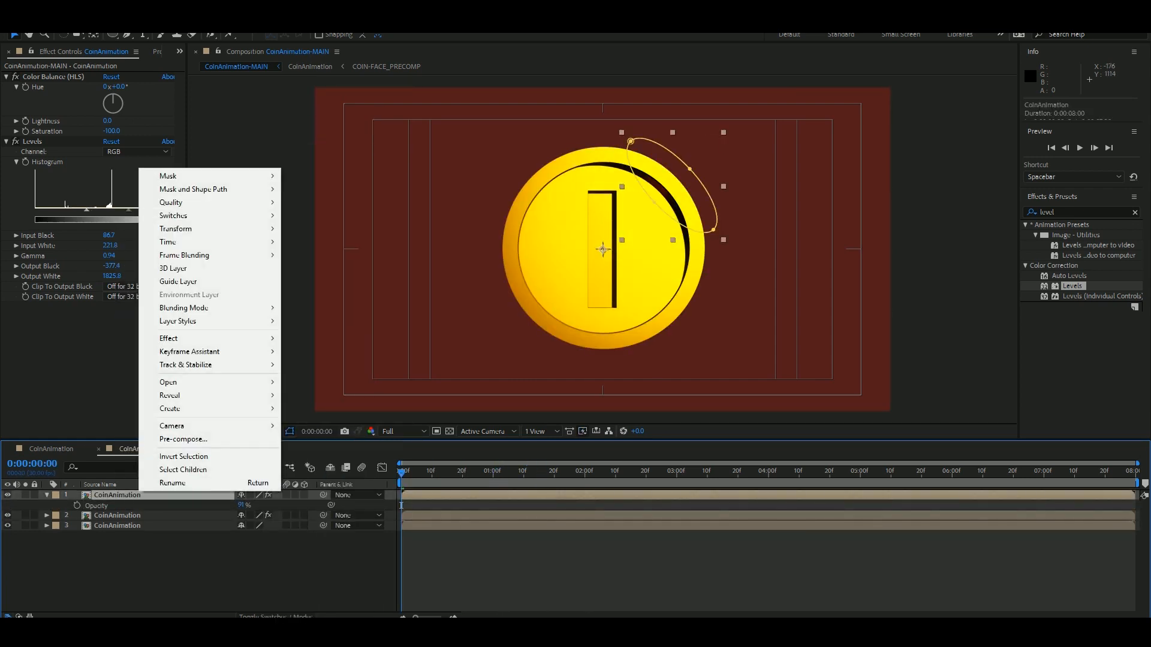
{"action": "left_click", "coordinate": [311, 242]}
{"action": "left_click", "coordinate": [197, 570]}
{"action": "double_click", "coordinate": [8, 495]}
Set the top coin layer's Opacity to 100%.
{"action": "left_click", "coordinate": [117, 495]}
{"action": "left_click_drag", "start_coordinate": [242, 506], "coordinate": [264, 505]}
{"action": "left_click", "coordinate": [198, 570]}
Reshape the highlight mask by moving its two end points so it follows the coin's upper-right rim.
{"action": "left_click", "coordinate": [117, 495]}
{"action": "left_click", "coordinate": [670, 186]}
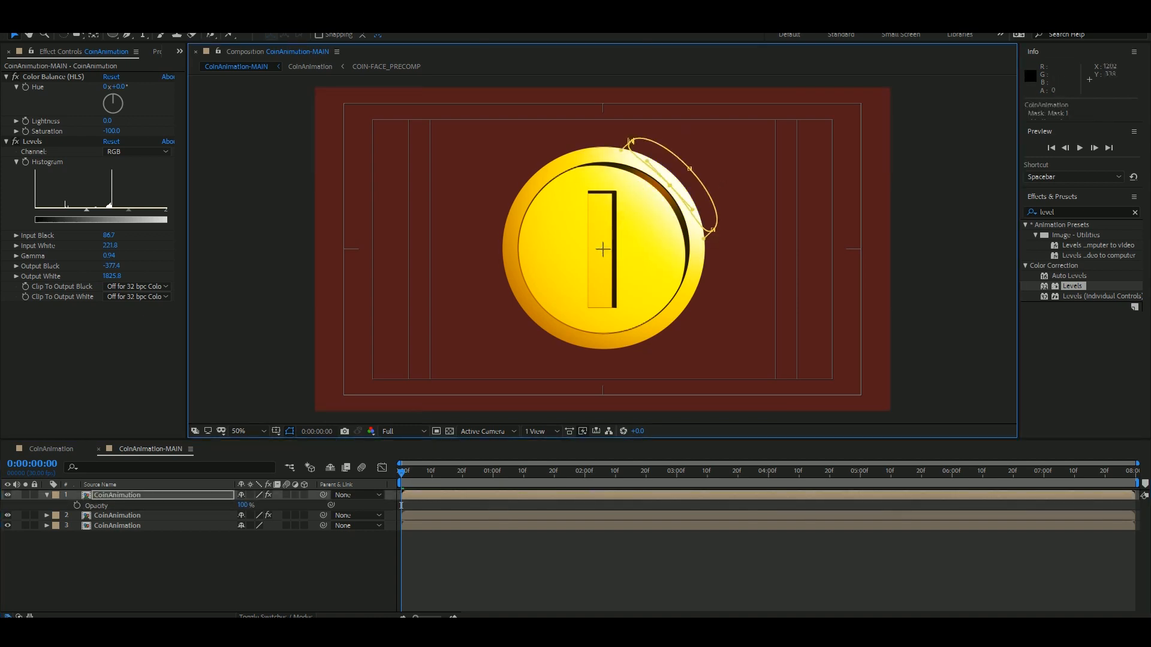
{"action": "left_click_drag", "start_coordinate": [614, 147], "coordinate": [619, 143]}
{"action": "left_click_drag", "start_coordinate": [701, 244], "coordinate": [706, 243]}
{"action": "left_click", "coordinate": [618, 569]}
Set the highlight mask's expansion to about 59 pixels and preview the result.
{"action": "left_click", "coordinate": [117, 495]}
{"action": "key", "text": "f"}
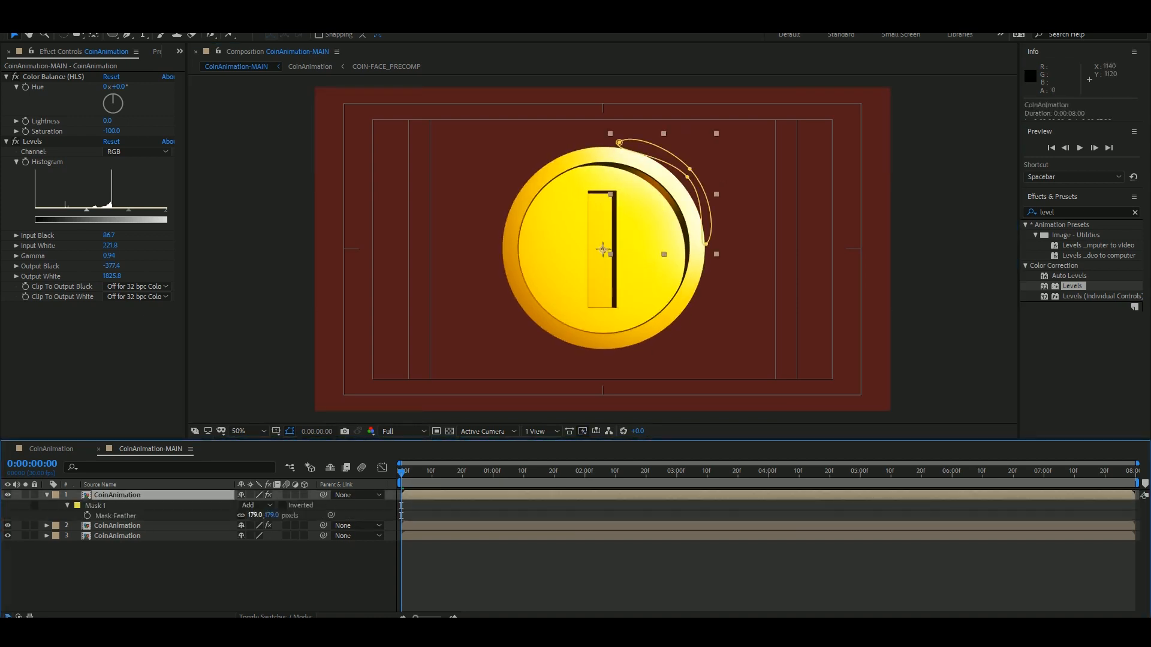
{"action": "key", "text": "m"}
{"action": "key", "text": "m"}
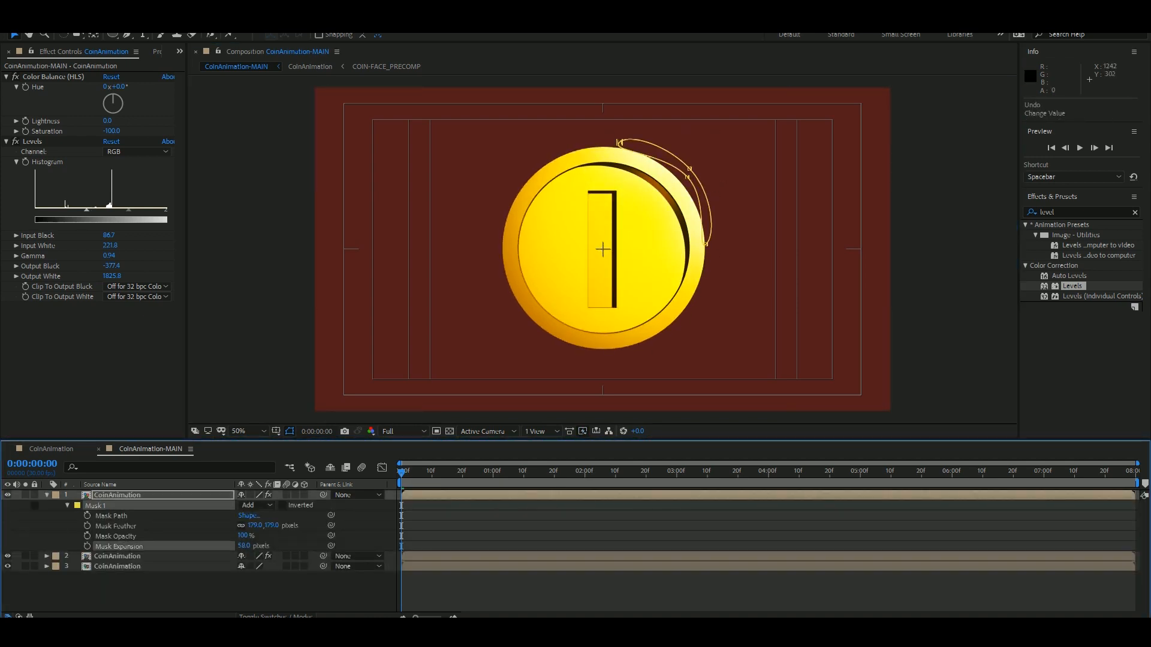
{"action": "key", "text": "space"}
{"action": "key", "text": "space"}
Try to shift the highlight mask slightly inward on the coin, and undo the change.
{"action": "left_click", "coordinate": [670, 186]}
{"action": "mouse_move", "coordinate": [402, 473]}
{"action": "left_mouse_down"}
{"action": "mouse_move", "coordinate": [496, 472]}
{"action": "mouse_move", "coordinate": [400, 473]}
{"action": "left_mouse_up"}
{"action": "left_click_drag", "start_coordinate": [670, 185], "coordinate": [663, 195]}
{"action": "mouse_move", "coordinate": [401, 472]}
{"action": "left_mouse_down"}
{"action": "mouse_move", "coordinate": [411, 472]}
{"action": "mouse_move", "coordinate": [401, 472]}
{"action": "left_mouse_up"}
{"action": "key", "text": "ctrl+z"}
{"action": "key", "text": "ctrl+z"}
{"action": "key", "text": "ctrl+z"}
Collapse all layers and rename the top coin layer HIGHLIGHT.
{"action": "key", "text": "ctrl+a"}
{"action": "key", "text": "u"}
{"action": "left_click", "coordinate": [117, 495]}
{"action": "key", "text": "Return"}
{"action": "type", "text": "HIGHLOIGH"}
{"action": "key", "text": "BackSpace"}
{"action": "key", "text": "BackSpace"}
{"action": "key", "text": "BackSpace"}
{"action": "key", "text": "BackSpace"}
{"action": "type", "text": "IGHT"}
Rename the second, Levels-darkened coin layer SHADOW.
{"action": "left_click", "coordinate": [120, 505]}
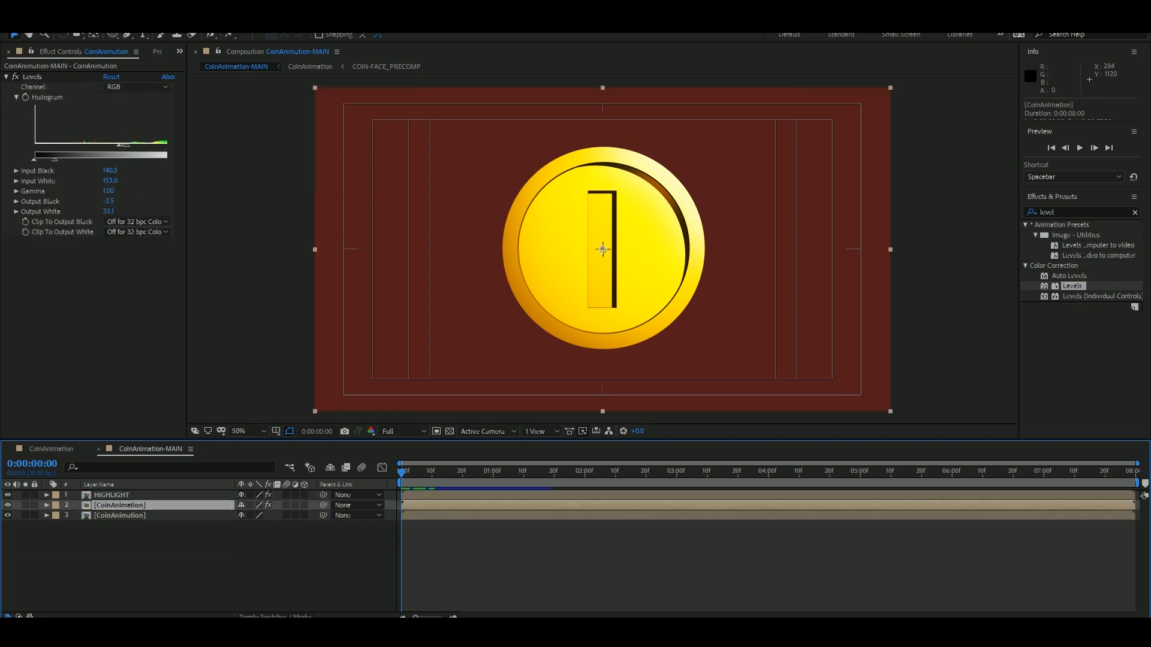
{"action": "key", "text": "Return"}
{"action": "type", "text": "SHADOW"}
Duplicate the bottom CoinAnimation layer and hide HIGHLIGHT and SHADOW.
{"action": "left_click", "coordinate": [119, 515]}
{"action": "key", "text": "ctrl+d"}
{"action": "left_click_drag", "start_coordinate": [8, 495], "coordinate": [8, 505]}
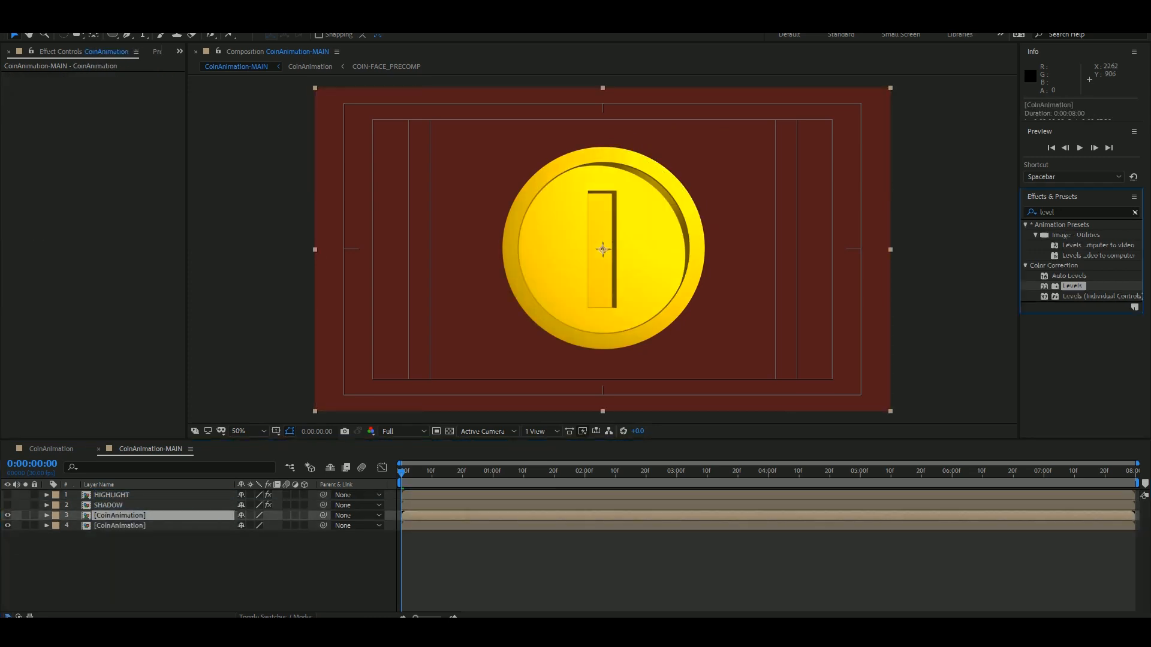
Apply Posterize and Cartoon to the upper CoinAnimation copy, setting Cartoon's Shading Smoothness to 99.5 and edge Width to 2.9.
{"action": "left_click", "coordinate": [1135, 212]}
{"action": "scroll", "coordinate": [1091, 282], "scroll_direction": "down", "scroll_amount": 7}
{"action": "left_click_drag", "start_coordinate": [1066, 337], "coordinate": [630, 289]}
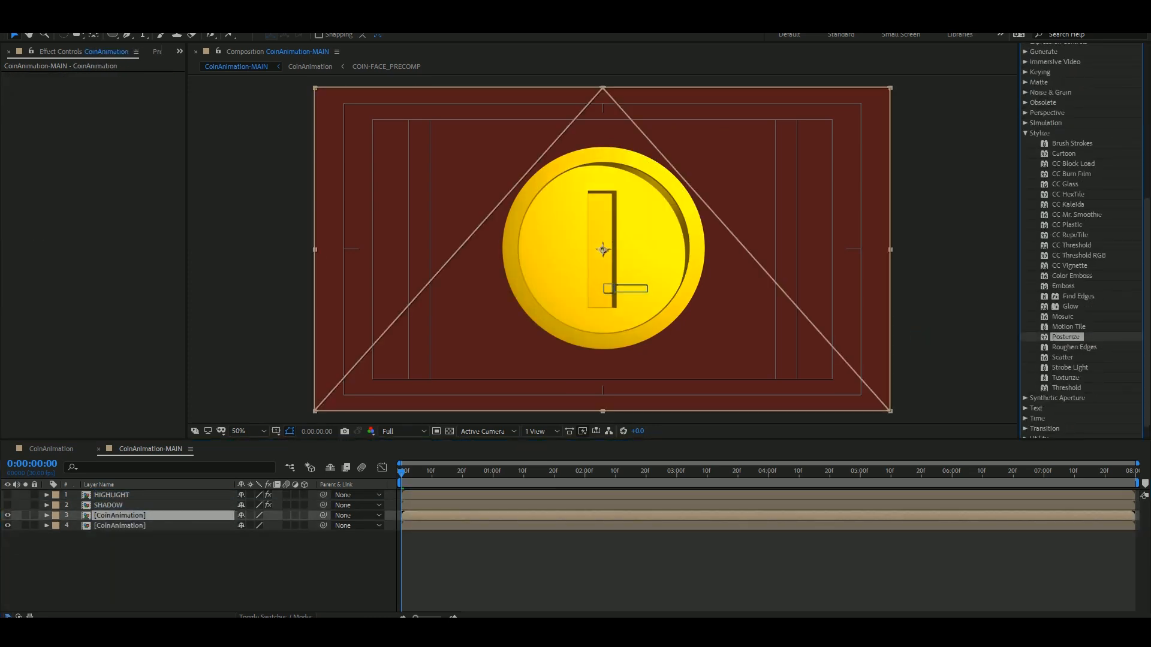
{"action": "left_click_drag", "start_coordinate": [1064, 153], "coordinate": [663, 236]}
{"action": "mouse_move", "coordinate": [108, 158]}
{"action": "left_mouse_down"}
{"action": "mouse_move", "coordinate": [144, 158]}
{"action": "mouse_move", "coordinate": [109, 188]}
{"action": "left_mouse_up"}
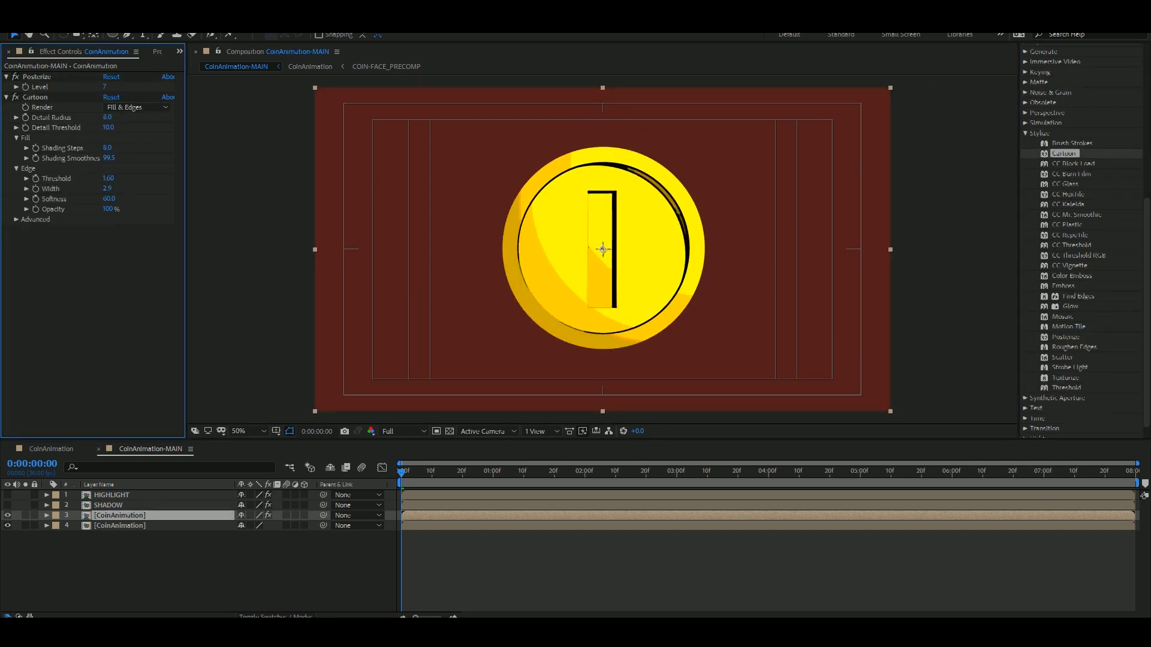
Apply Levels to the upper CoinAnimation layer and place it above Posterize in the effect stack.
{"action": "scroll", "coordinate": [1079, 239], "scroll_direction": "up", "scroll_amount": 10}
{"action": "left_click", "coordinate": [1082, 212]}
{"action": "type", "text": "level"}
{"action": "left_click_drag", "start_coordinate": [1072, 286], "coordinate": [395, 516]}
{"action": "left_click_drag", "start_coordinate": [33, 229], "coordinate": [53, 77]}
{"action": "left_click", "coordinate": [6, 77]}
{"action": "left_click", "coordinate": [6, 87]}
{"action": "left_click", "coordinate": [6, 97]}
{"action": "left_click", "coordinate": [16, 98]}
{"action": "left_click", "coordinate": [15, 87]}
{"action": "left_click", "coordinate": [6, 77]}
Add Color Balance (HLS) to the upper CoinAnimation layer, set Saturation to -100, and place it above Levels.
{"action": "left_click", "coordinate": [1082, 212]}
{"action": "type", "text": "hls"}
{"action": "double_click", "coordinate": [1082, 235]}
{"action": "left_click_drag", "start_coordinate": [107, 131], "coordinate": [42, 130]}
{"action": "left_click", "coordinate": [6, 77]}
{"action": "left_click", "coordinate": [6, 87]}
{"action": "left_click", "coordinate": [15, 97]}
{"action": "left_click", "coordinate": [15, 107]}
{"action": "left_click", "coordinate": [6, 87]}
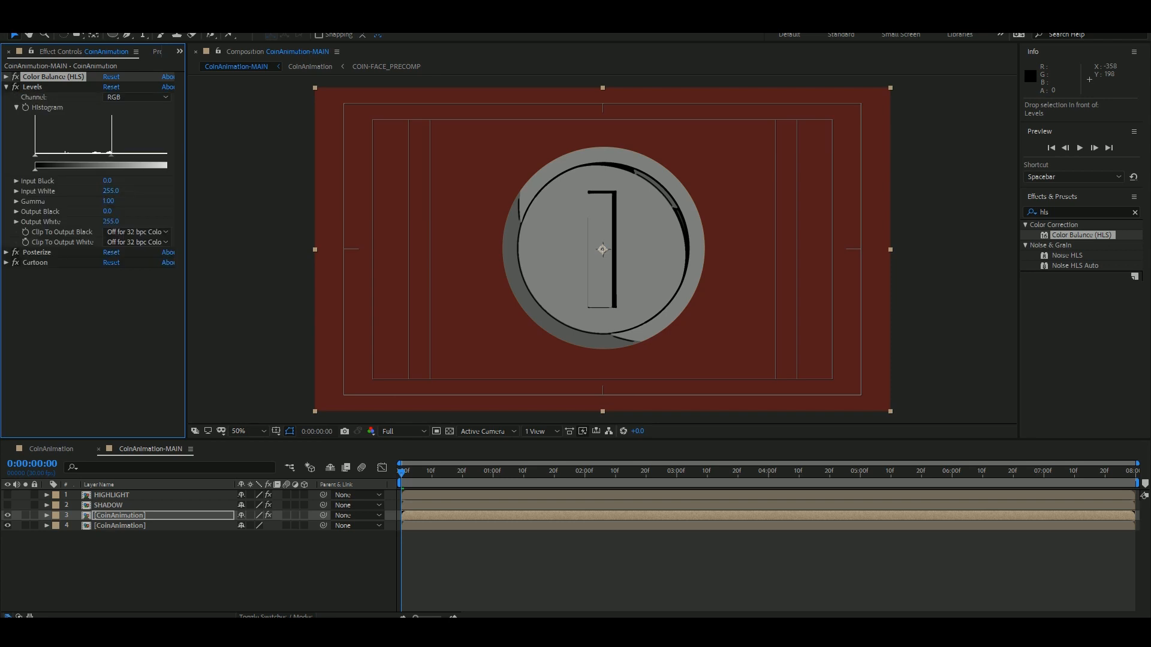
Set the Levels Gamma to 1.42 on the upper CoinAnimation layer and check the coin at frame 11.
{"action": "left_click_drag", "start_coordinate": [108, 201], "coordinate": [84, 222]}
{"action": "key", "text": "ctrl+z"}
{"action": "key", "text": "ctrl+z"}
{"action": "left_click_drag", "start_coordinate": [401, 472], "coordinate": [435, 472]}
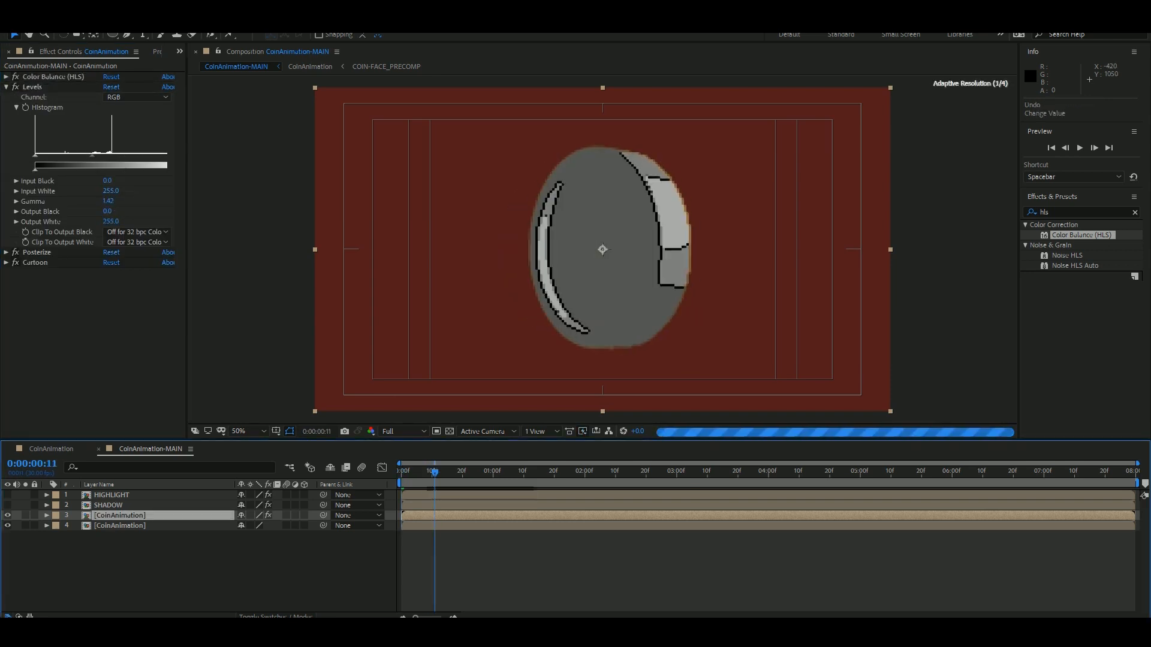
Try the Multiply and Screen blending modes on the upper CoinAnimation layer.
{"action": "right_click", "coordinate": [129, 517]}
{"action": "mouse_move", "coordinate": [192, 334]}
{"action": "left_click", "coordinate": [305, 180]}
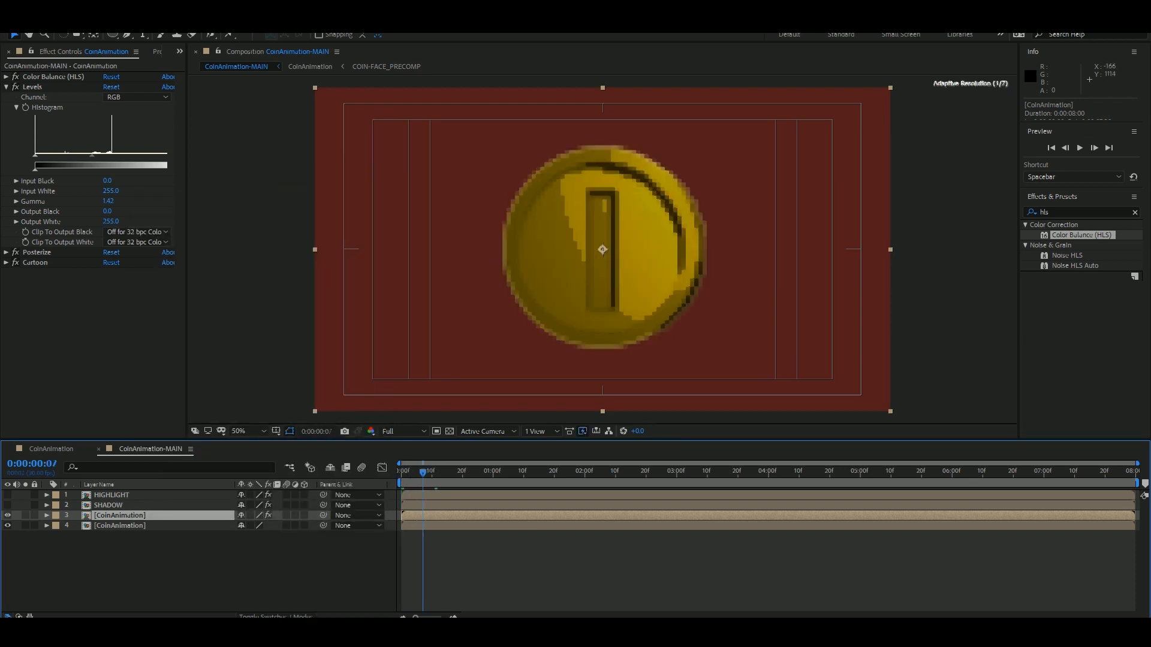
{"action": "right_click", "coordinate": [134, 516]}
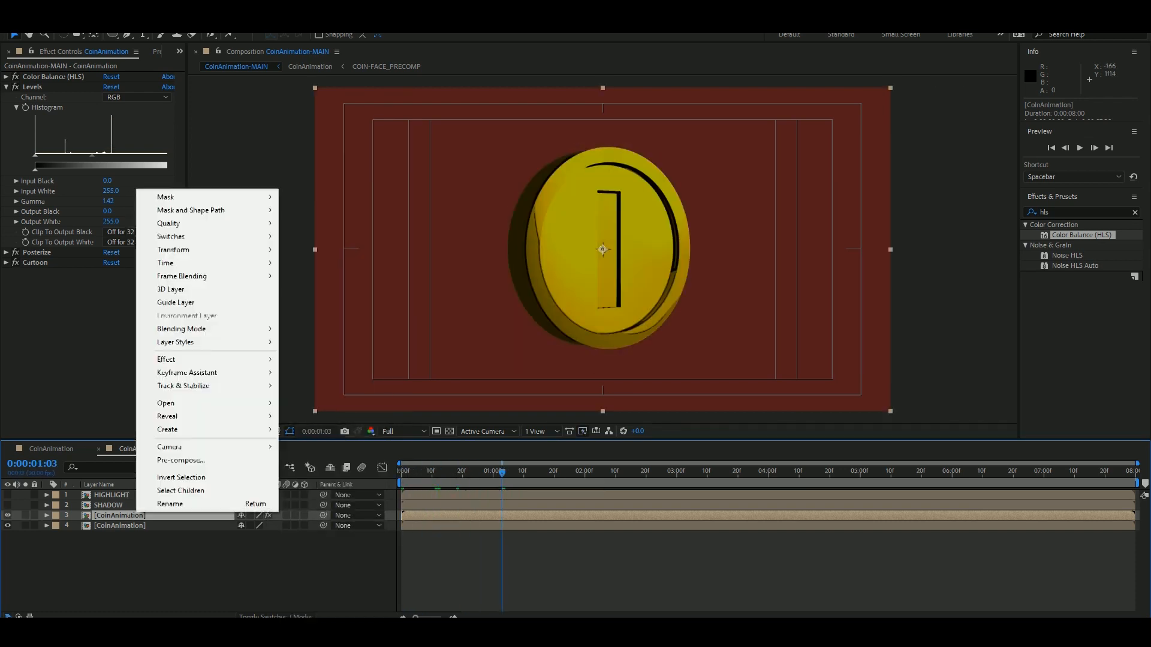
{"action": "mouse_move", "coordinate": [187, 329]}
{"action": "left_click", "coordinate": [304, 273]}
Show the HIGHLIGHT and SHADOW layers, set the upper CoinAnimation layer's blending mode to Overlay, and preview the animation.
{"action": "left_click_drag", "start_coordinate": [503, 472], "coordinate": [478, 473]}
{"action": "left_click", "coordinate": [120, 570]}
{"action": "left_click_drag", "start_coordinate": [7, 495], "coordinate": [7, 505]}
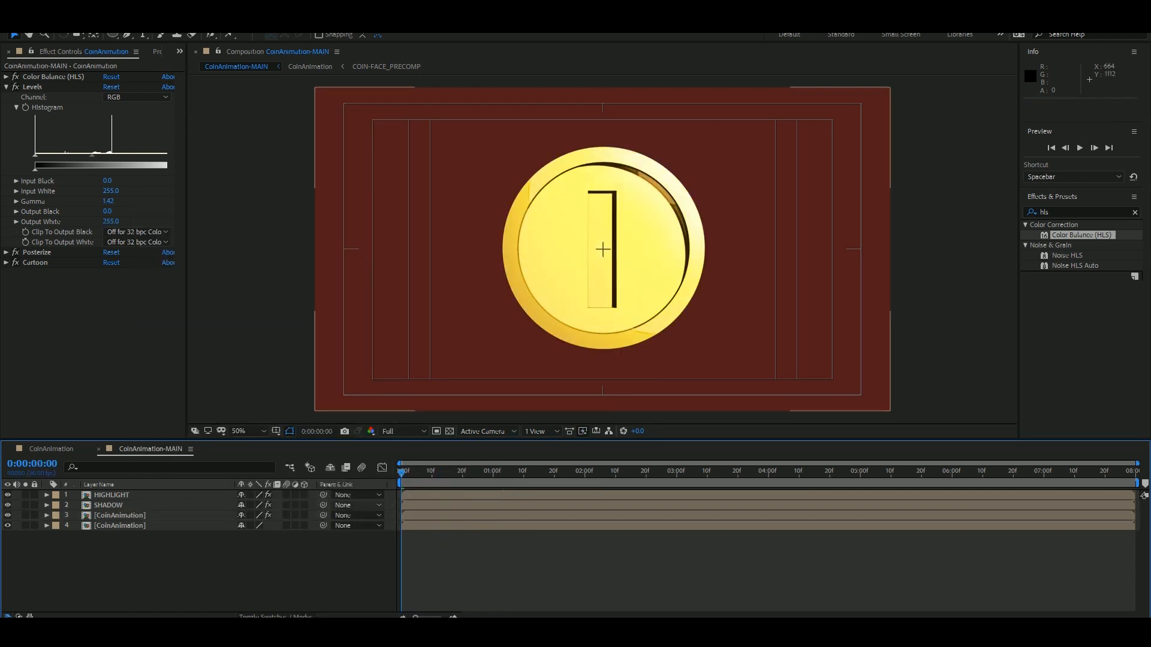
{"action": "right_click", "coordinate": [124, 514]}
{"action": "left_click", "coordinate": [305, 341]}
{"action": "left_click", "coordinate": [431, 473]}
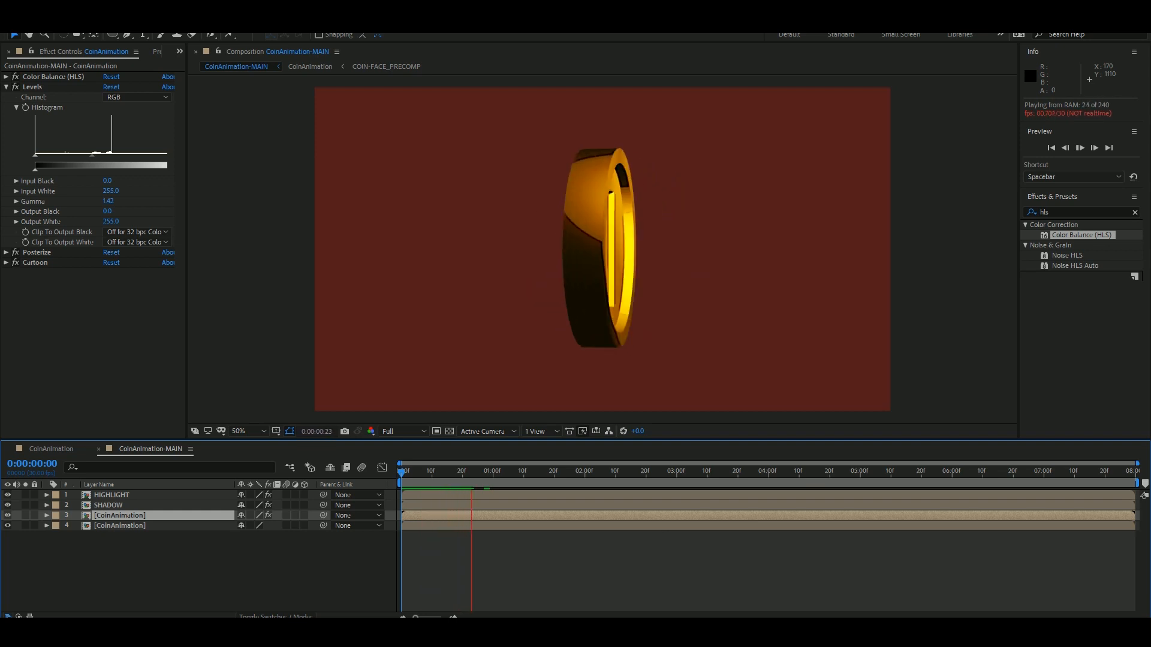
{"action": "key", "text": "space"}
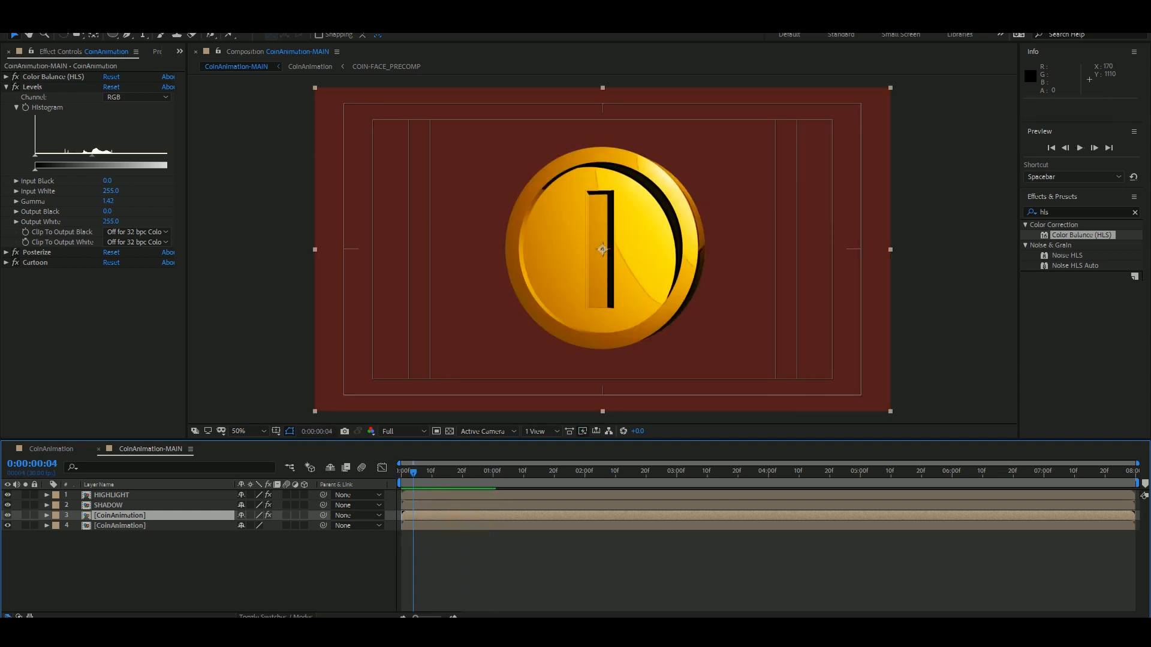
Try the Color and Luminosity blending modes on the upper CoinAnimation layer.
{"action": "right_click", "coordinate": [107, 516]}
{"action": "mouse_move", "coordinate": [150, 330]}
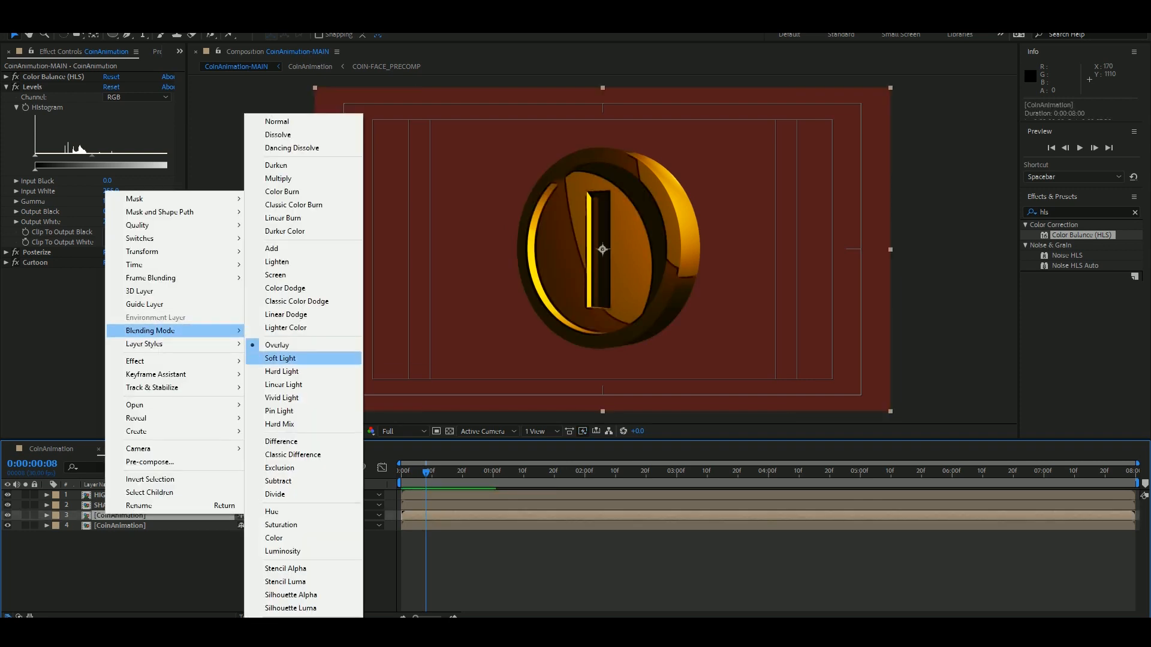
{"action": "left_click", "coordinate": [282, 539]}
{"action": "right_click", "coordinate": [90, 516]}
{"action": "left_click", "coordinate": [267, 551]}
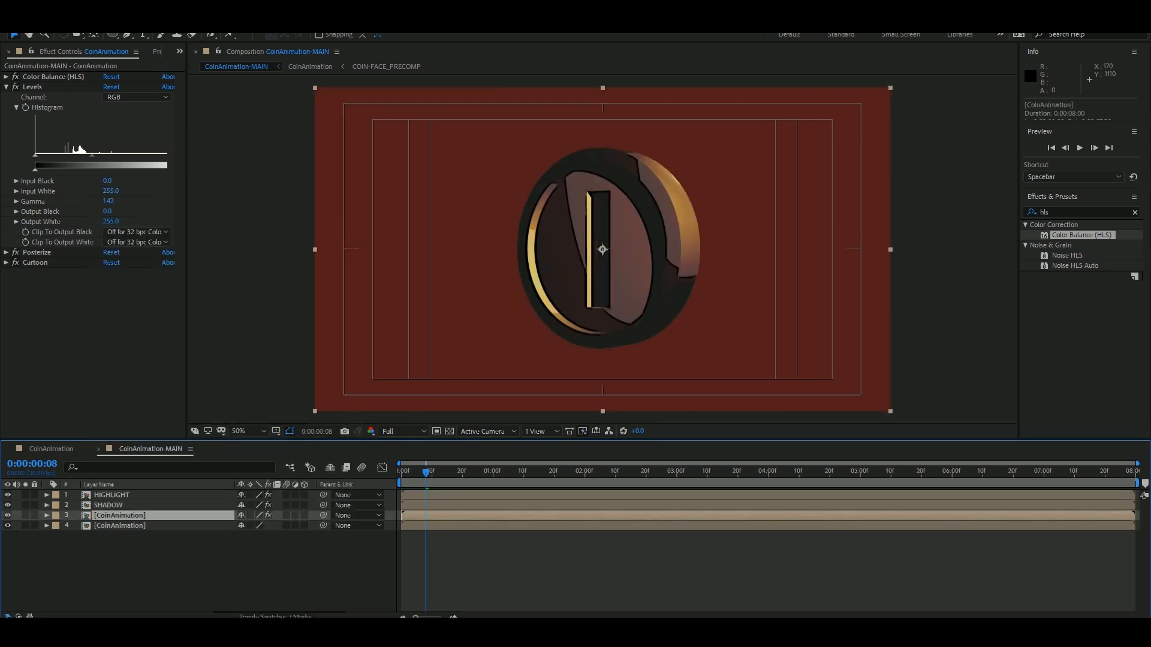
Set the upper CoinAnimation layer's blending mode back to Overlay and preview the result.
{"action": "right_click", "coordinate": [124, 517]}
{"action": "left_click", "coordinate": [285, 344]}
{"action": "key", "text": "space"}
Lower the upper CoinAnimation layer's opacity to 22% and preview the animation from the start.
{"action": "key", "text": "space"}
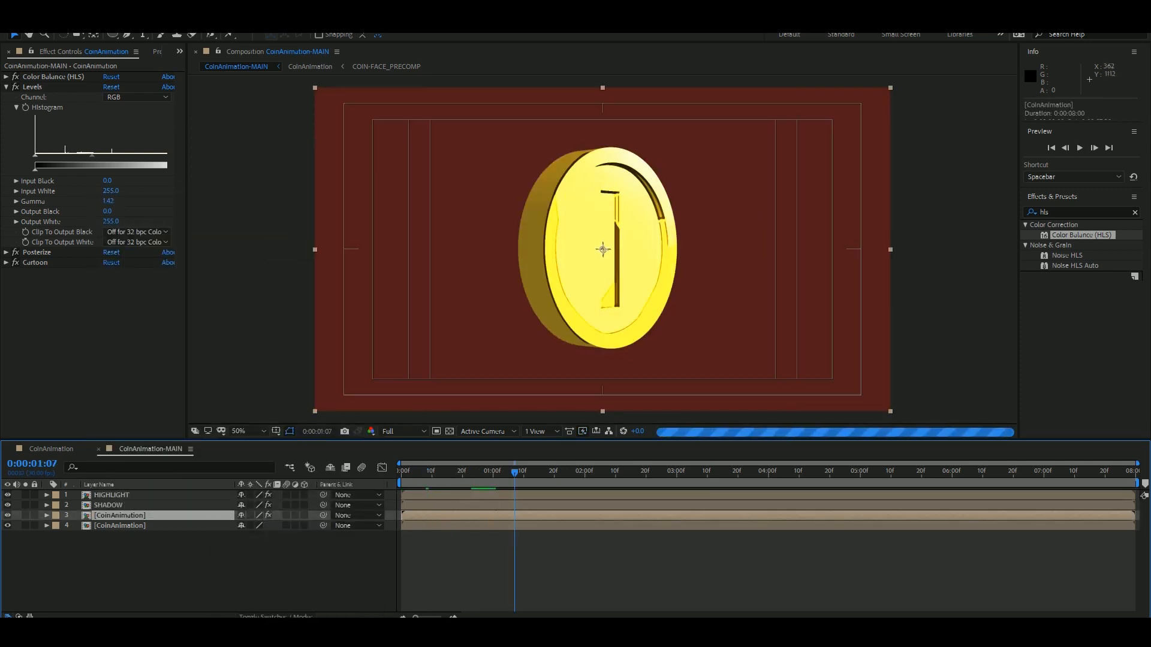
{"action": "key", "text": "t"}
{"action": "left_click_drag", "start_coordinate": [242, 526], "coordinate": [196, 526]}
{"action": "key", "text": "space"}
{"action": "key", "text": "space"}
{"action": "key", "text": "space"}
{"action": "key", "text": "space"}
{"action": "key", "text": "Home"}
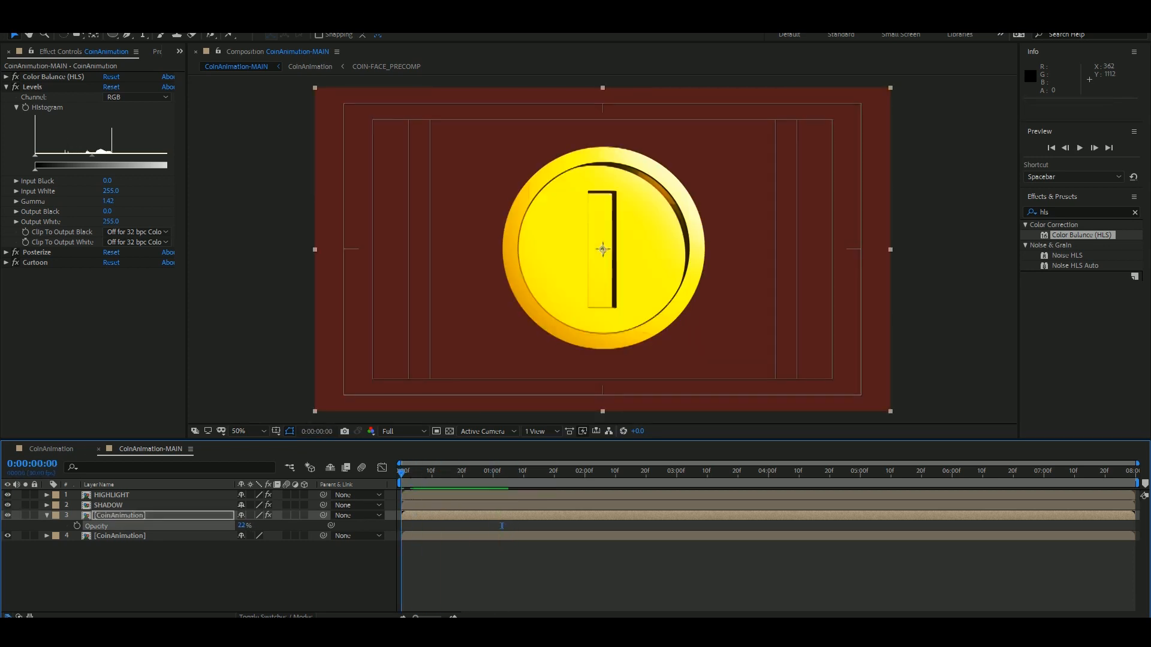
{"action": "key", "text": "space"}
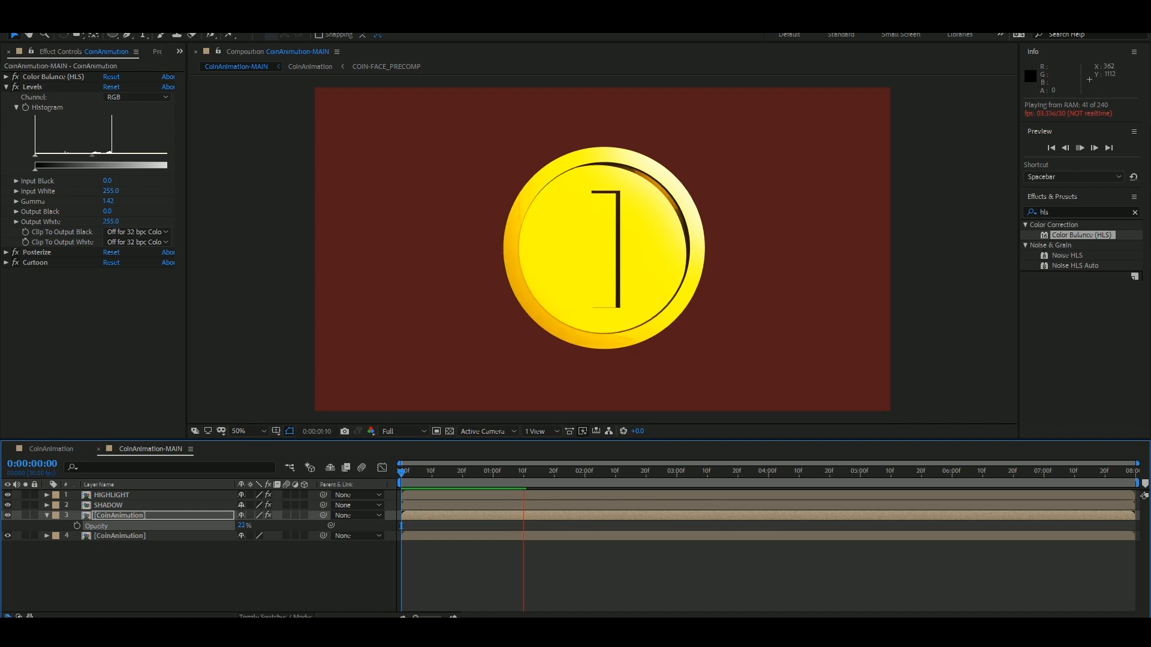
{"action": "key", "text": "space"}
{"action": "key", "text": "space"}
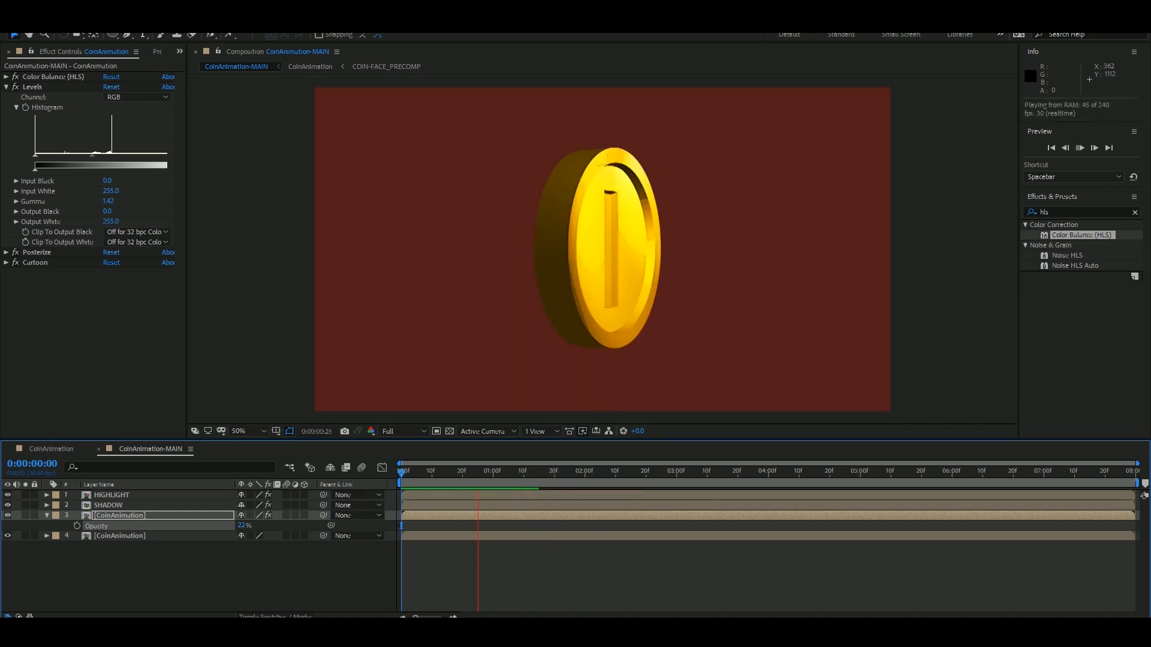
Apply Gaussian Blur to the upper CoinAnimation layer with a Blurriness of 9.6.
{"action": "left_click", "coordinate": [431, 472]}
{"action": "left_click", "coordinate": [108, 505]}
{"action": "left_click", "coordinate": [1079, 212]}
{"action": "type", "text": "blur"}
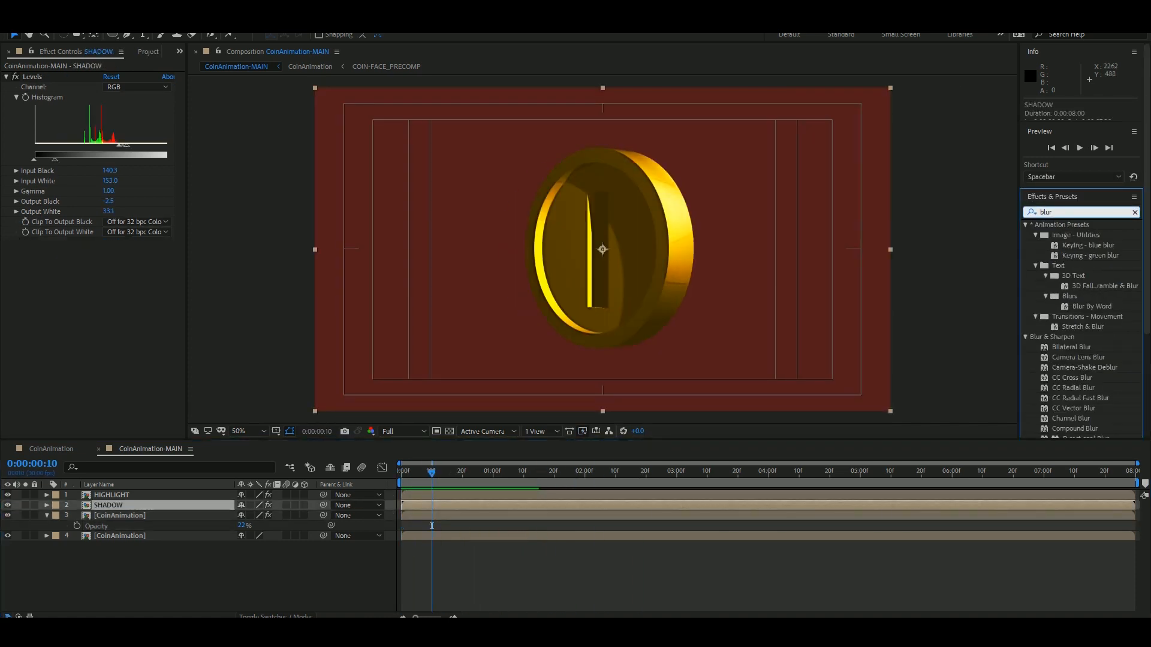
{"action": "scroll", "coordinate": [1084, 360], "scroll_direction": "down", "scroll_amount": 1}
{"action": "left_click_drag", "start_coordinate": [1084, 420], "coordinate": [120, 515]}
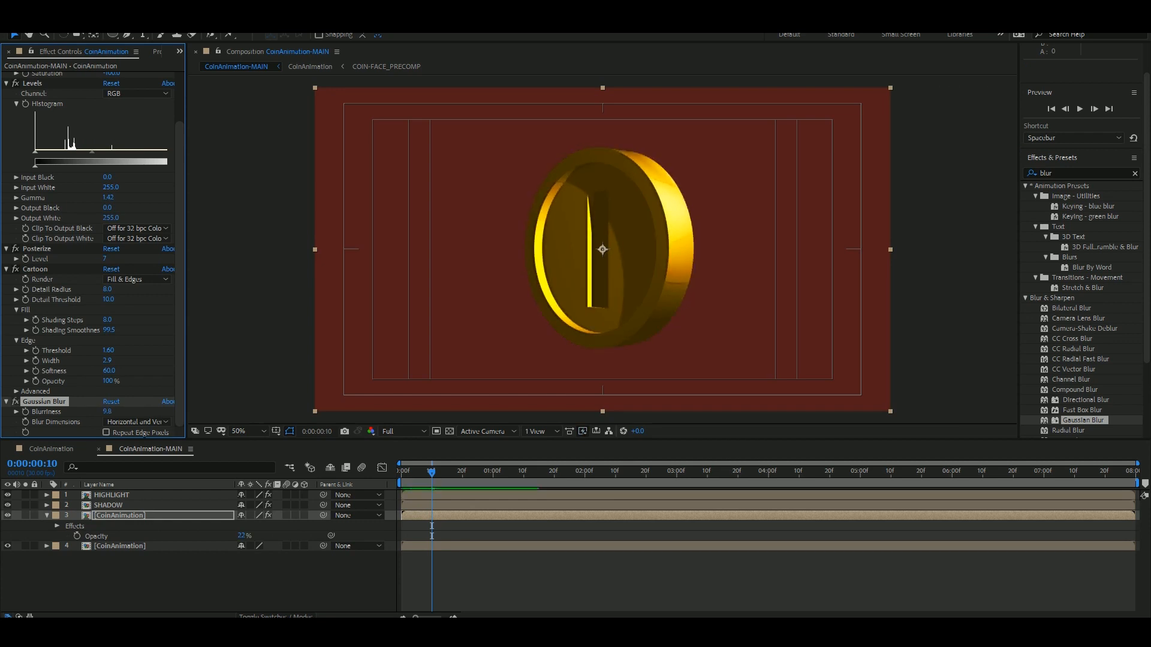
Compare the coin with the upper CoinAnimation layer off and on, and fine-tune that layer's opacity.
{"action": "key", "text": "space"}
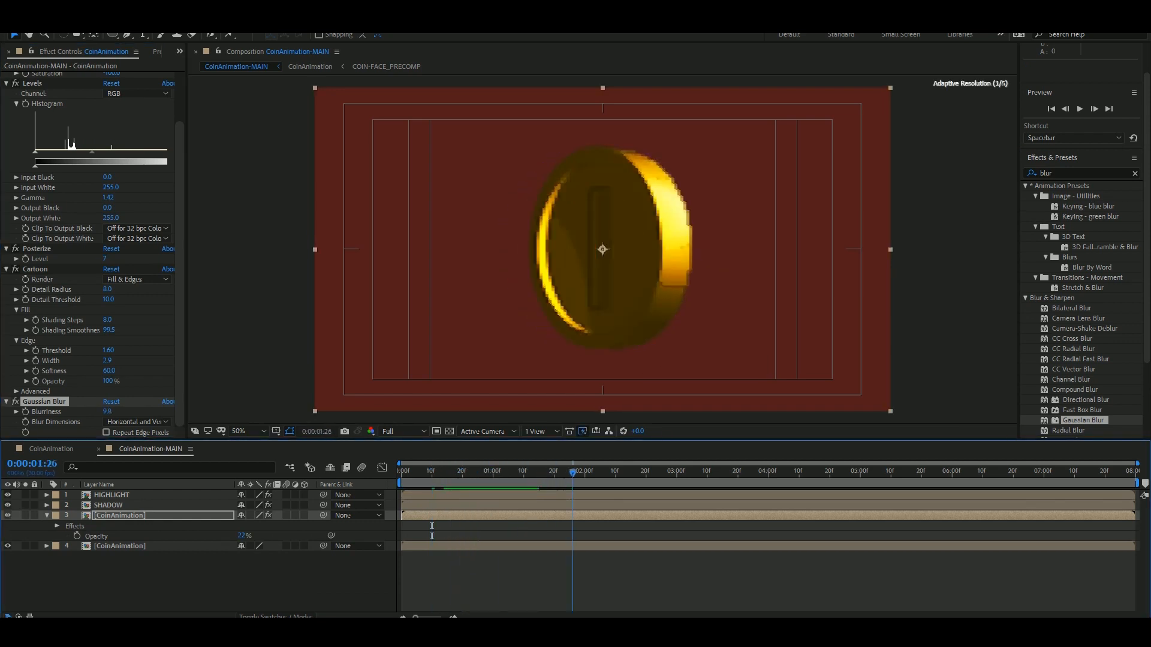
{"action": "left_click", "coordinate": [8, 515]}
{"action": "left_click", "coordinate": [8, 515]}
{"action": "left_click_drag", "start_coordinate": [242, 536], "coordinate": [294, 536]}
{"action": "key", "text": "ctrl+z"}
{"action": "key", "text": "F2"}
Open the CoinAnimation composition, collapse all its layers, and deselect them.
{"action": "left_click", "coordinate": [51, 449]}
{"action": "scroll", "coordinate": [575, 254], "scroll_direction": "up", "scroll_amount": 1}
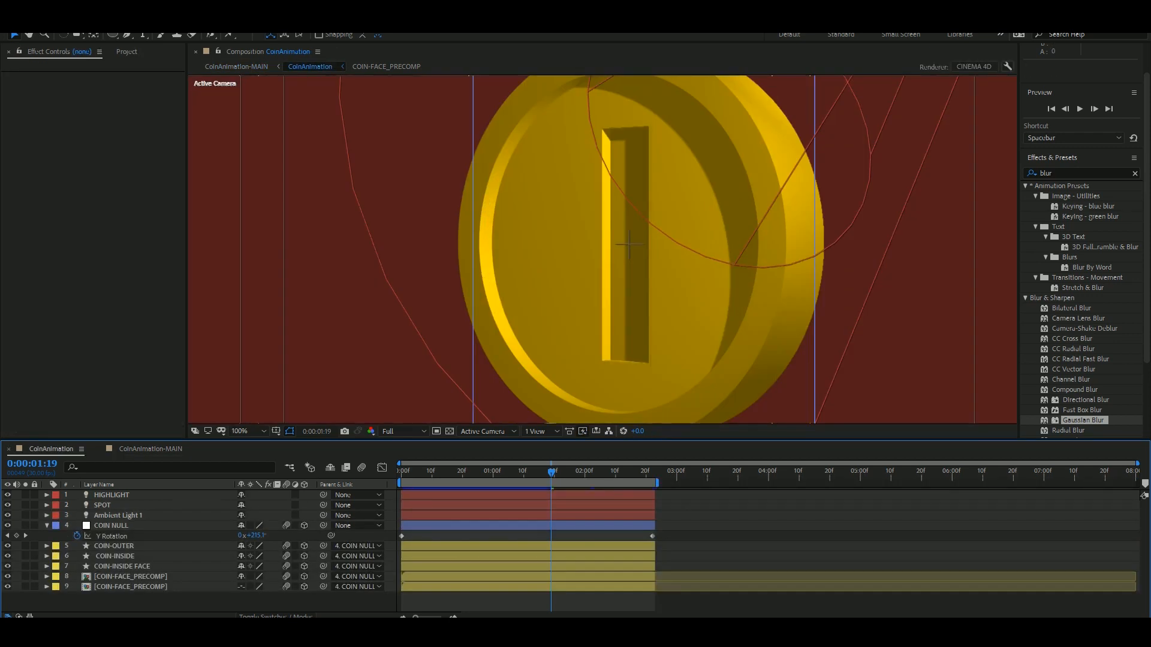
{"action": "key", "text": "ctrl+a"}
{"action": "key", "text": "u"}
{"action": "key", "text": "F2"}
{"action": "left_click", "coordinate": [628, 244]}
Set COIN-OUTER's Bevel Depth to 10 and its Bevel Style to Angular in Geometry Options.
{"action": "left_click", "coordinate": [114, 536]}
{"action": "left_click", "coordinate": [47, 535]}
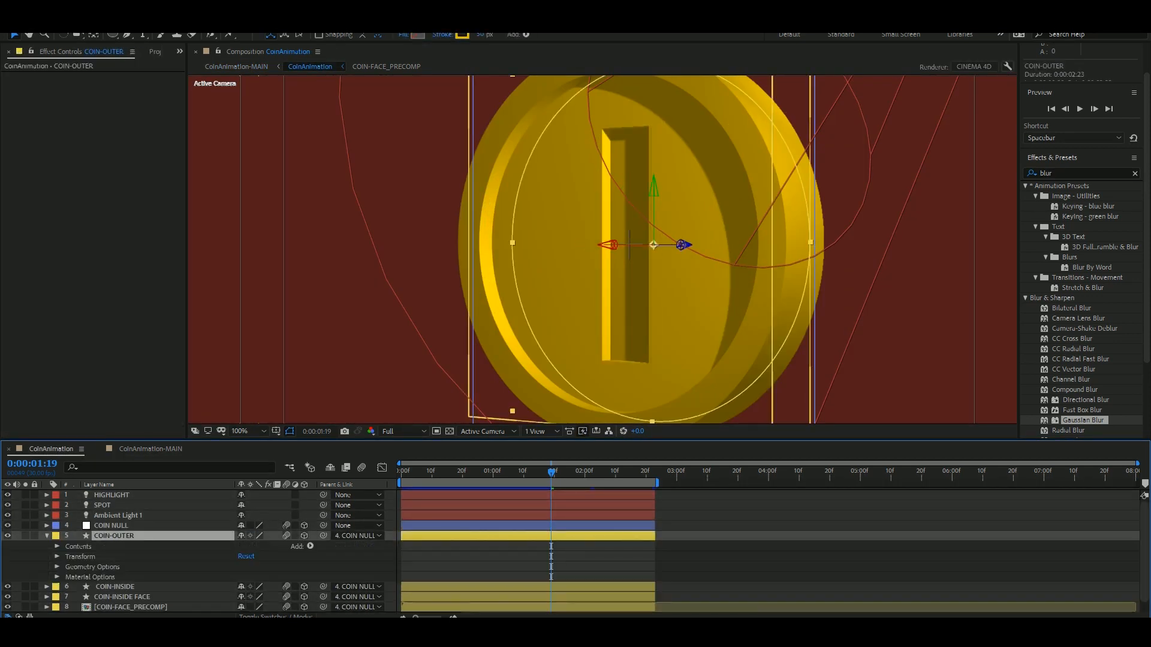
{"action": "left_click", "coordinate": [57, 567]}
{"action": "left_click_drag", "start_coordinate": [242, 586], "coordinate": [246, 586]}
{"action": "left_click", "coordinate": [276, 576]}
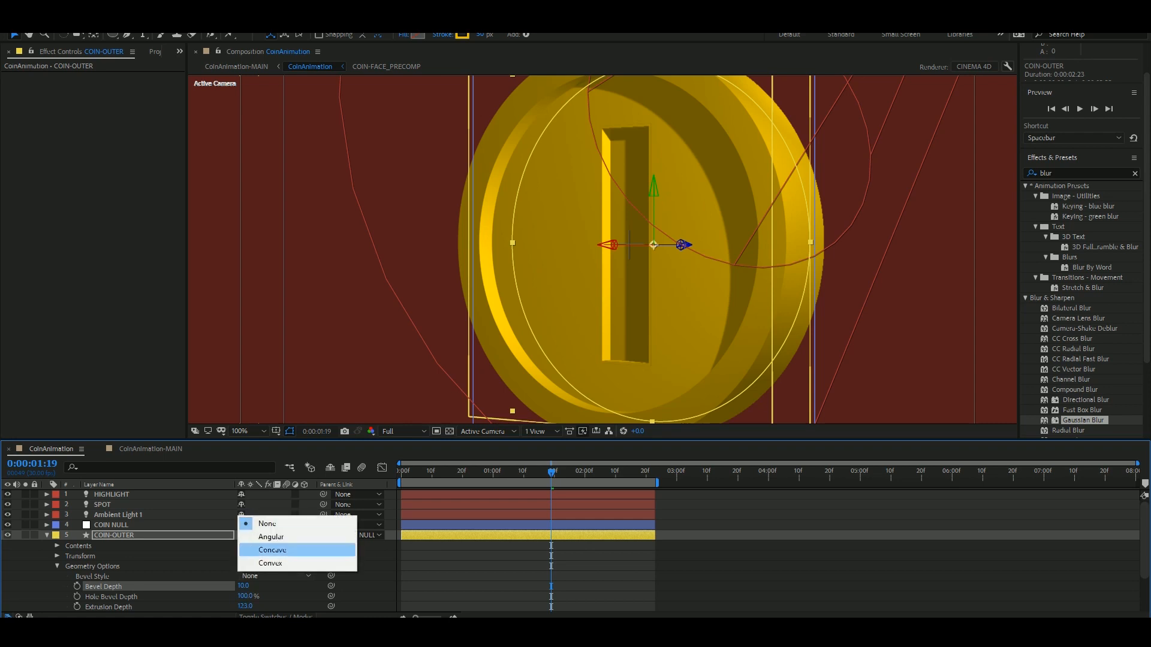
{"action": "left_click", "coordinate": [258, 534]}
Return to the CoinAnimation-MAIN composition, go to the first frame, and collapse all layers.
{"action": "left_click", "coordinate": [149, 449]}
{"action": "left_click", "coordinate": [120, 546]}
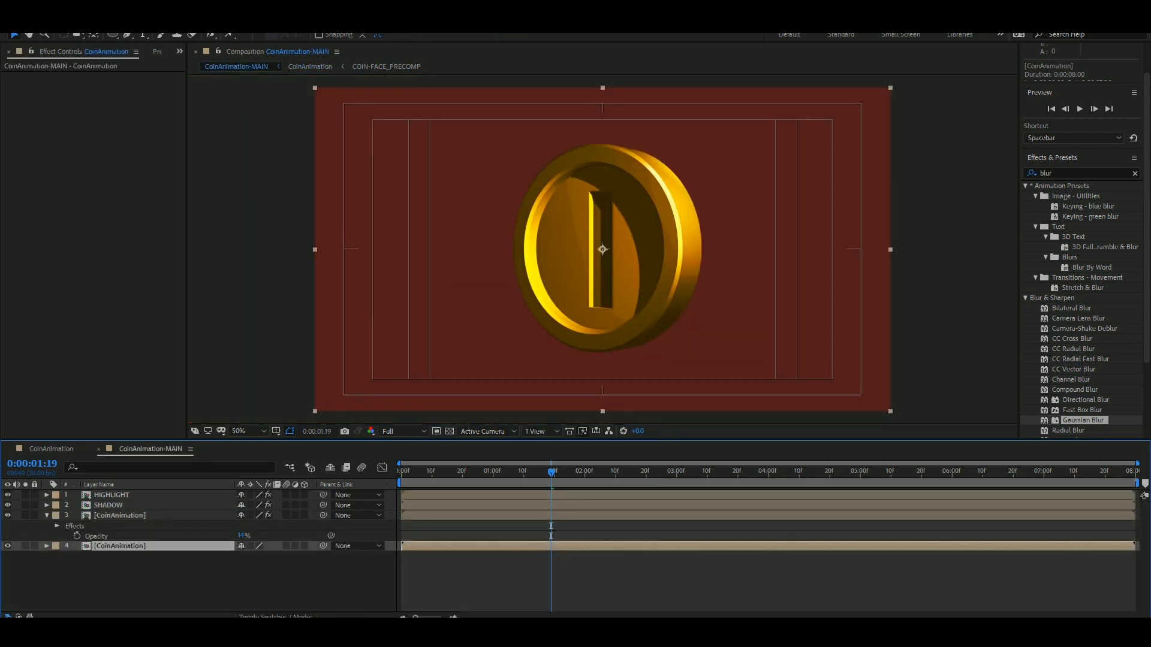
{"action": "left_click_drag", "start_coordinate": [551, 473], "coordinate": [400, 473]}
{"action": "key", "text": "ctrl+a"}
{"action": "key", "text": "u"}
{"action": "left_click", "coordinate": [180, 578]}
Lower the SHADOW layer's opacity and preview the animation.
{"action": "left_click", "coordinate": [107, 505]}
{"action": "key", "text": "t"}
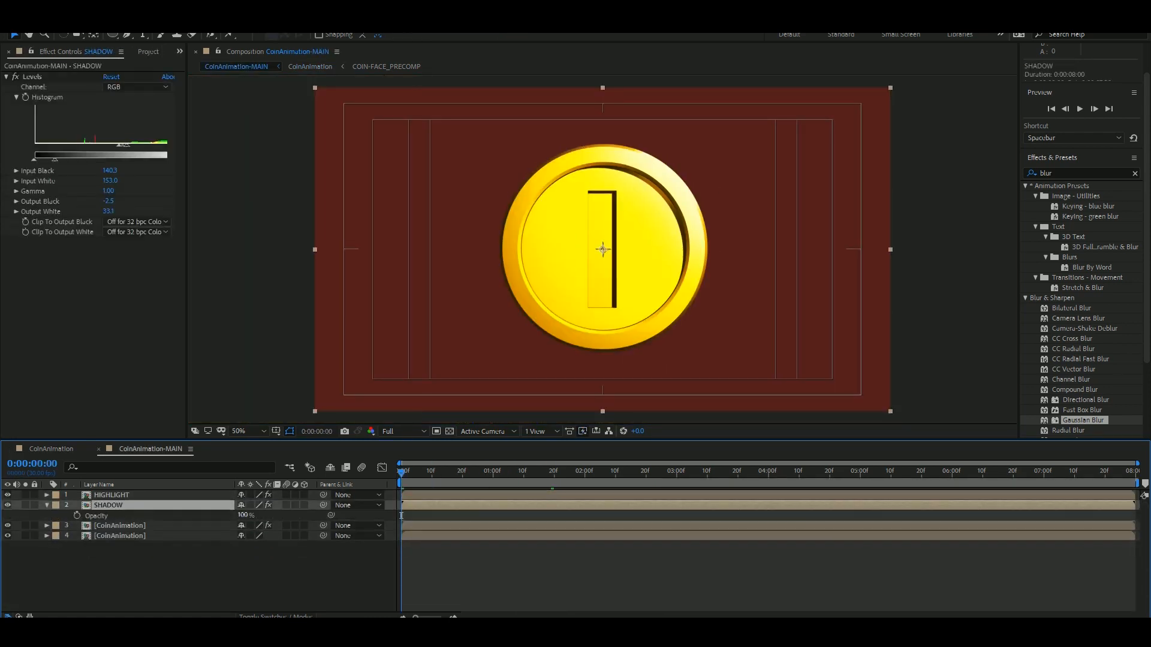
{"action": "left_click_drag", "start_coordinate": [242, 515], "coordinate": [209, 515]}
{"action": "left_click", "coordinate": [180, 578]}
{"action": "key", "text": "space"}
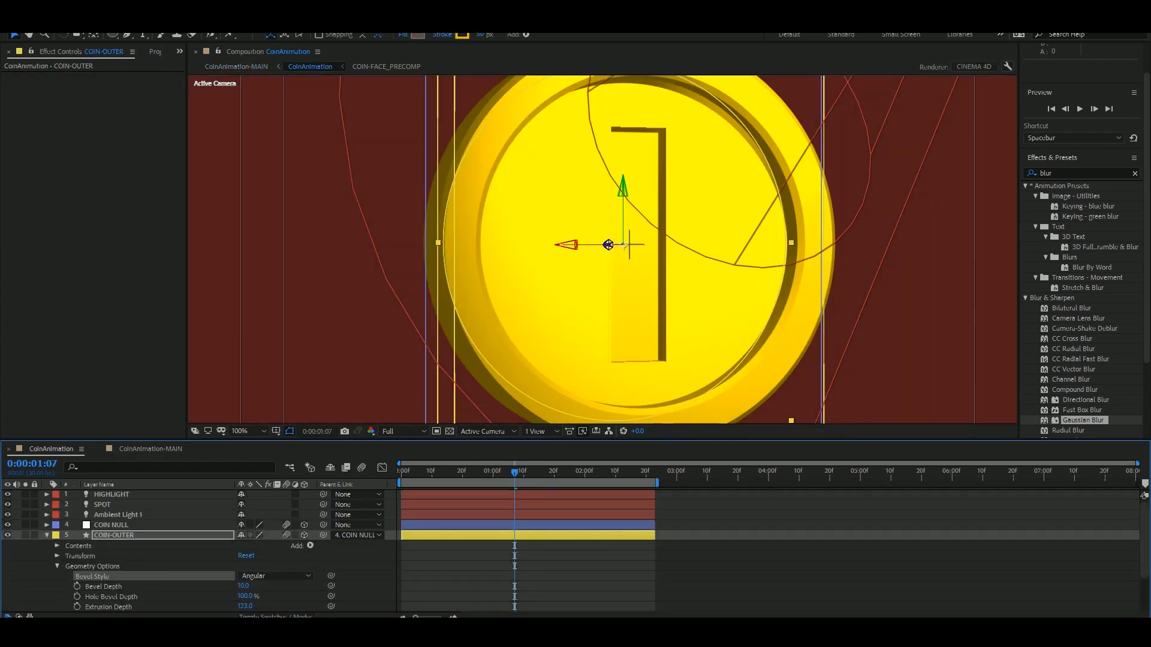
Collapse all layers in the CoinAnimation composition and set COIN-INSIDE's Bevel Style to Angular.
{"action": "left_click", "coordinate": [130, 516]}
{"action": "key", "text": "ctrl+a"}
{"action": "key", "text": "u"}
{"action": "left_click", "coordinate": [122, 597]}
{"action": "left_click", "coordinate": [115, 546]}
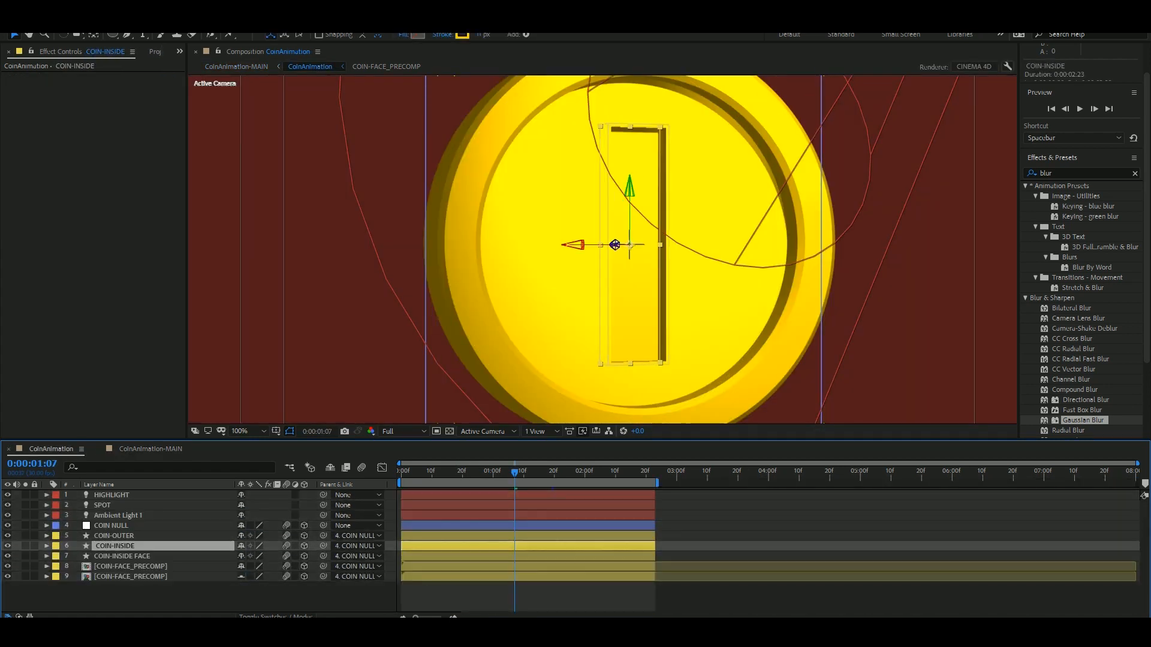
{"action": "left_click", "coordinate": [47, 546]}
{"action": "scroll", "coordinate": [120, 566], "scroll_direction": "down", "scroll_amount": 1}
{"action": "left_click", "coordinate": [273, 557]}
{"action": "left_click", "coordinate": [271, 582]}
{"action": "scroll", "coordinate": [620, 294], "scroll_direction": "down", "scroll_amount": 1}
{"action": "scroll", "coordinate": [621, 294], "scroll_direction": "up", "scroll_amount": 3}
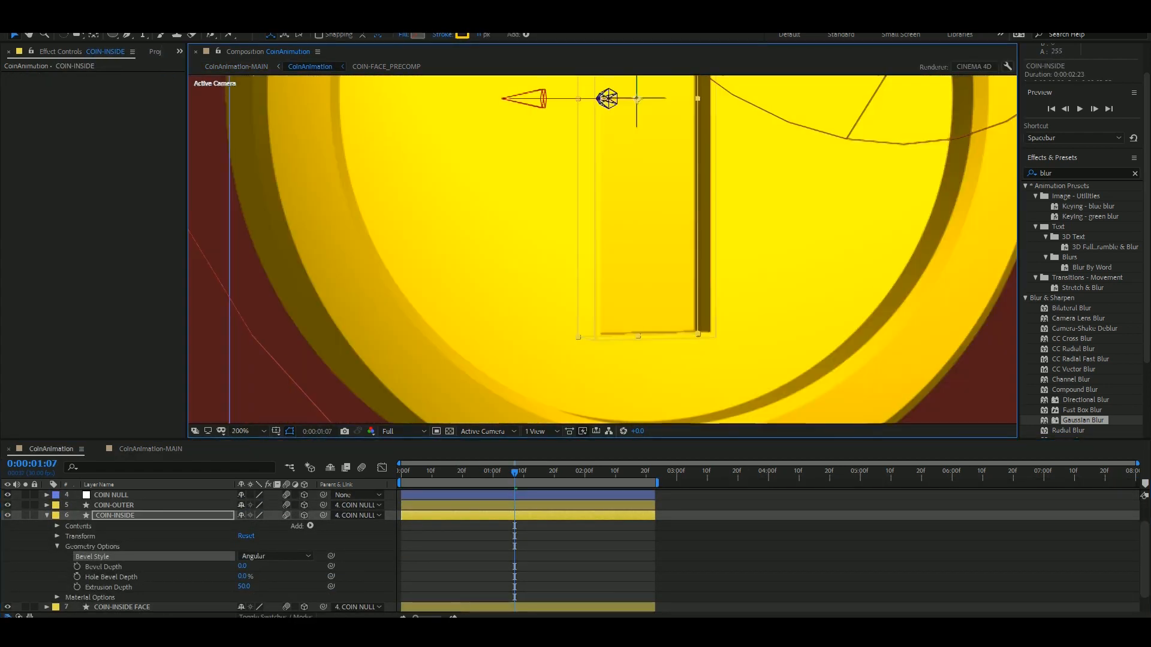
Set COIN-INSIDE's Bevel Depth to 10, try an Extrusion Depth of 37, and undo the extrusion change.
{"action": "left_click_drag", "start_coordinate": [242, 566], "coordinate": [238, 587]}
{"action": "scroll", "coordinate": [626, 294], "scroll_direction": "up", "scroll_amount": 1}
{"action": "scroll", "coordinate": [626, 294], "scroll_direction": "down", "scroll_amount": 4}
{"action": "left_click", "coordinate": [743, 353]}
{"action": "scroll", "coordinate": [626, 293], "scroll_direction": "up", "scroll_amount": 1}
{"action": "scroll", "coordinate": [627, 294], "scroll_direction": "up", "scroll_amount": 1}
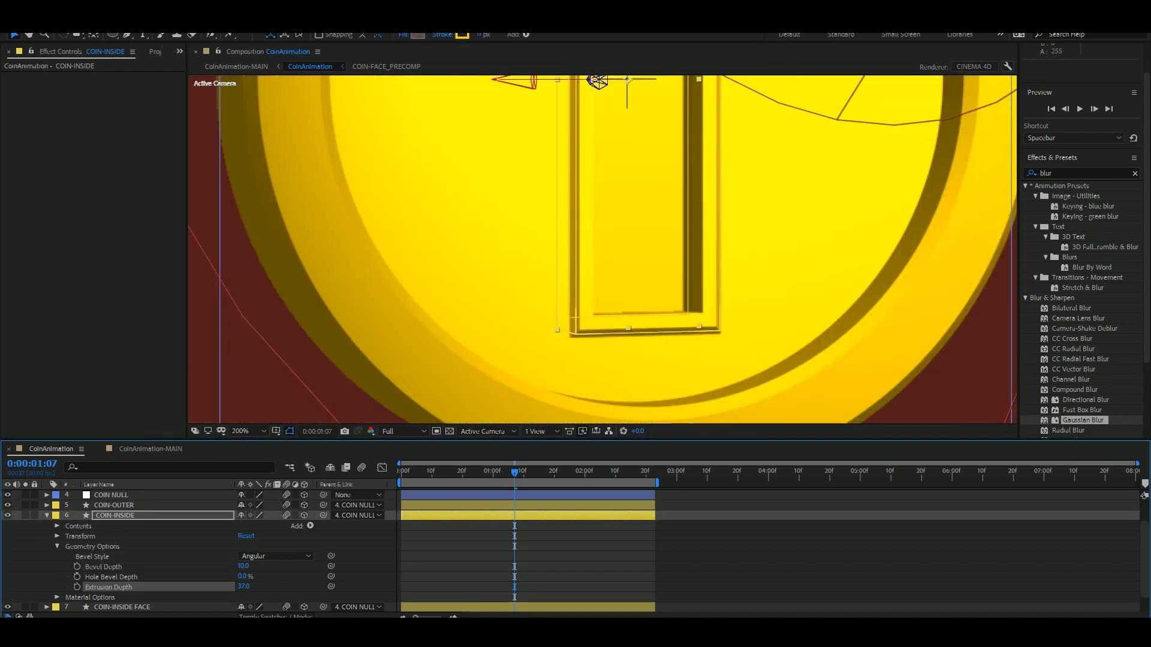
{"action": "key", "text": "ctrl+z"}
Compare Concave and Convex bevels on COIN-INSIDE, keep Convex, and set Hole Bevel Depth to 100%.
{"action": "left_click", "coordinate": [273, 556]}
{"action": "left_click", "coordinate": [271, 594]}
{"action": "left_click", "coordinate": [273, 557]}
{"action": "left_click", "coordinate": [270, 608]}
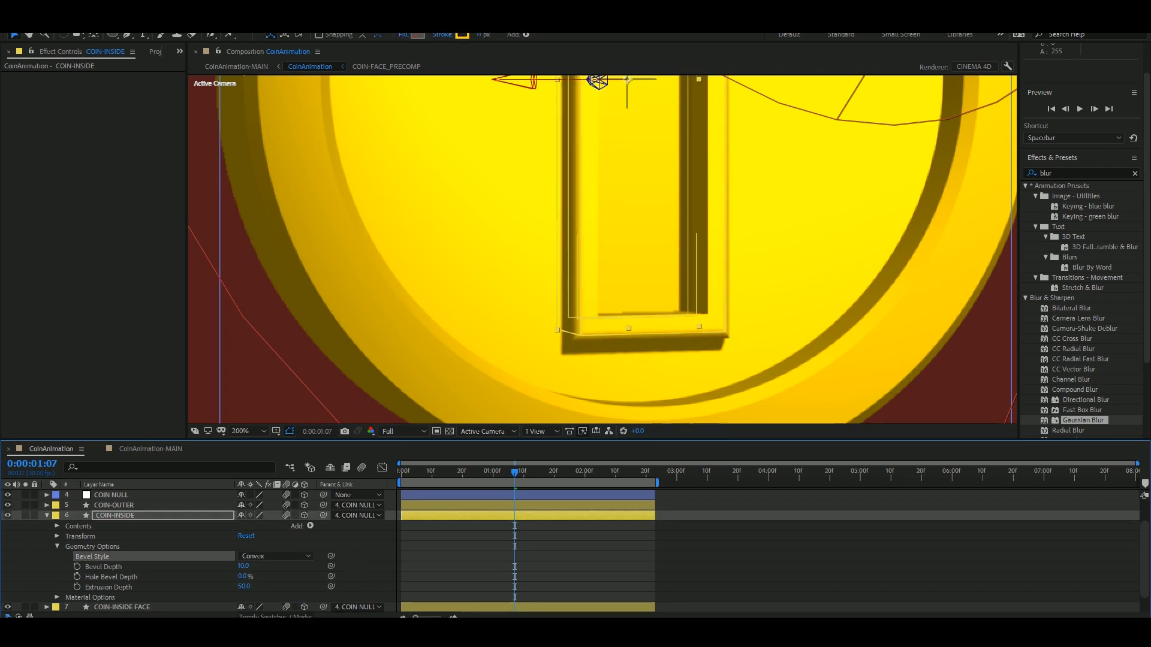
{"action": "left_click", "coordinate": [273, 556]}
{"action": "left_click", "coordinate": [270, 596]}
{"action": "left_click", "coordinate": [272, 556]}
{"action": "left_click", "coordinate": [269, 608]}
{"action": "left_click_drag", "start_coordinate": [243, 577], "coordinate": [306, 576]}
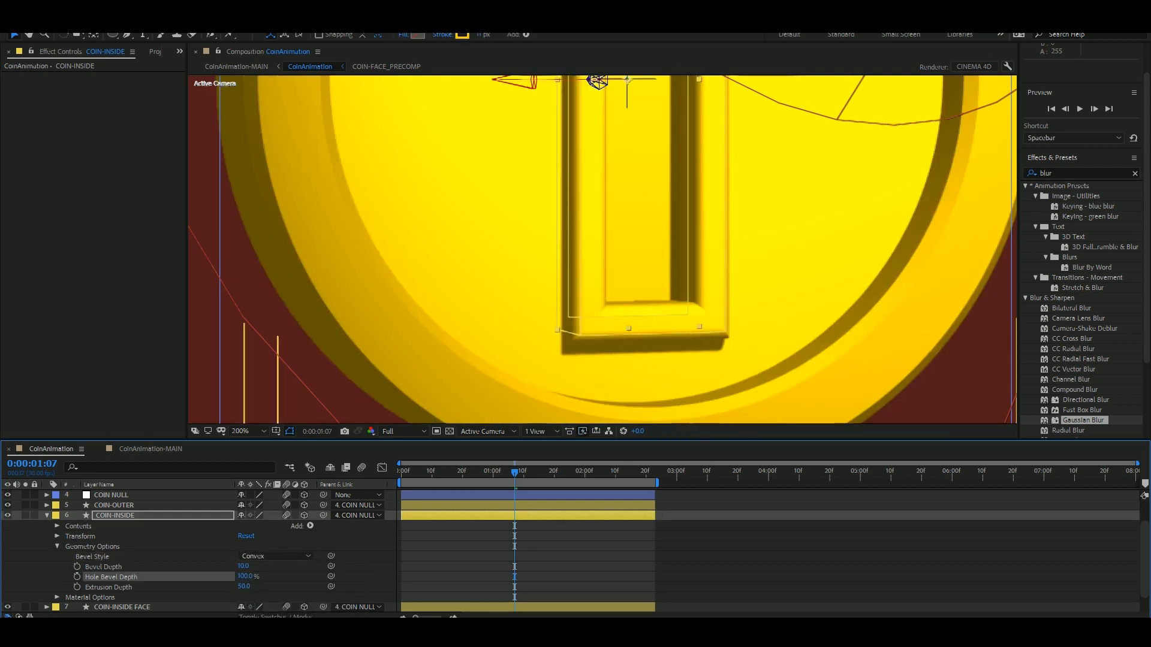
Go to the first frame, switch to the Left view, and hide COIN-OUTER to expose the inner coin parts.
{"action": "scroll", "coordinate": [602, 249], "scroll_direction": "down", "scroll_amount": 1}
{"action": "left_click_drag", "start_coordinate": [515, 473], "coordinate": [401, 472]}
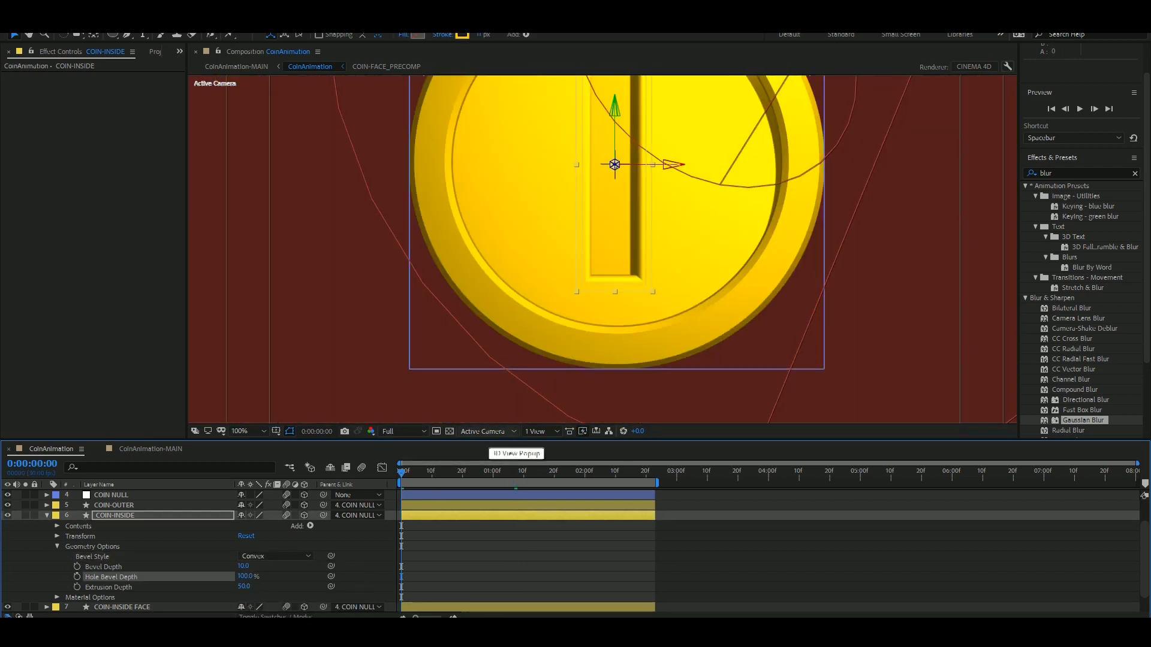
{"action": "left_click", "coordinate": [404, 431]}
{"action": "left_click", "coordinate": [489, 431]}
{"action": "left_click", "coordinate": [467, 473]}
{"action": "scroll", "coordinate": [120, 539], "scroll_direction": "down", "scroll_amount": 1}
{"action": "scroll", "coordinate": [120, 539], "scroll_direction": "up", "scroll_amount": 1}
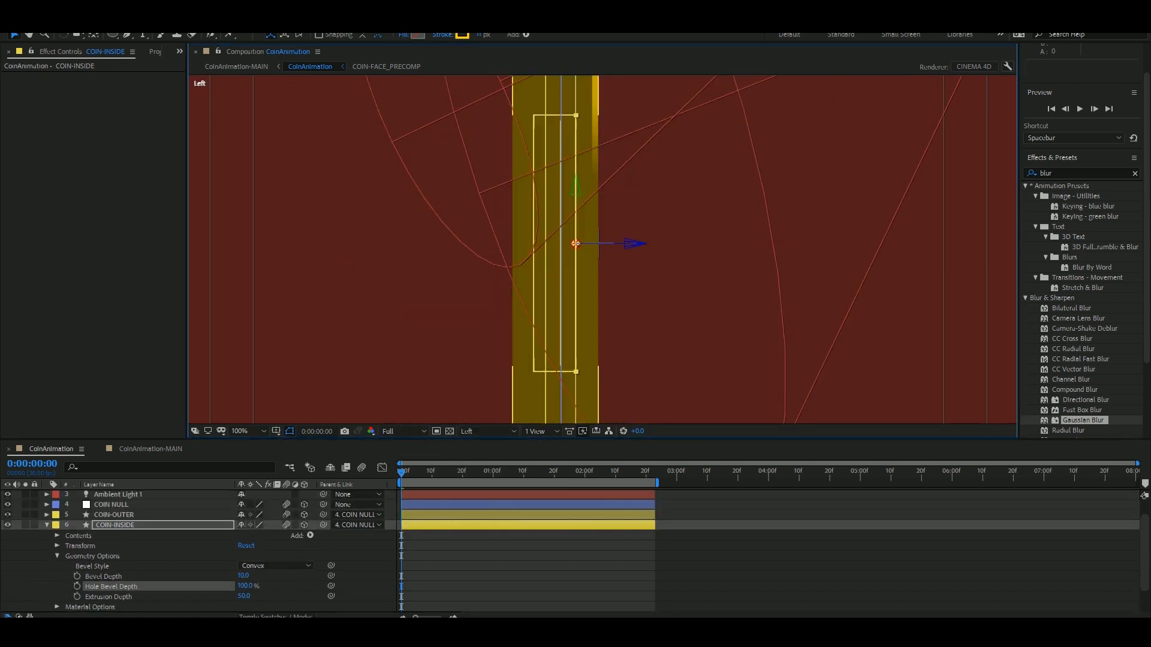
{"action": "left_click", "coordinate": [8, 516]}
{"action": "scroll", "coordinate": [602, 250], "scroll_direction": "up", "scroll_amount": 1}
{"action": "left_click_drag", "start_coordinate": [557, 252], "coordinate": [647, 291]}
{"action": "scroll", "coordinate": [120, 539], "scroll_direction": "up", "scroll_amount": 1}
Try moving COIN-INSIDE along the Z axis, undo the move, and check where the face layers sit.
{"action": "left_click_drag", "start_coordinate": [750, 276], "coordinate": [511, 276]}
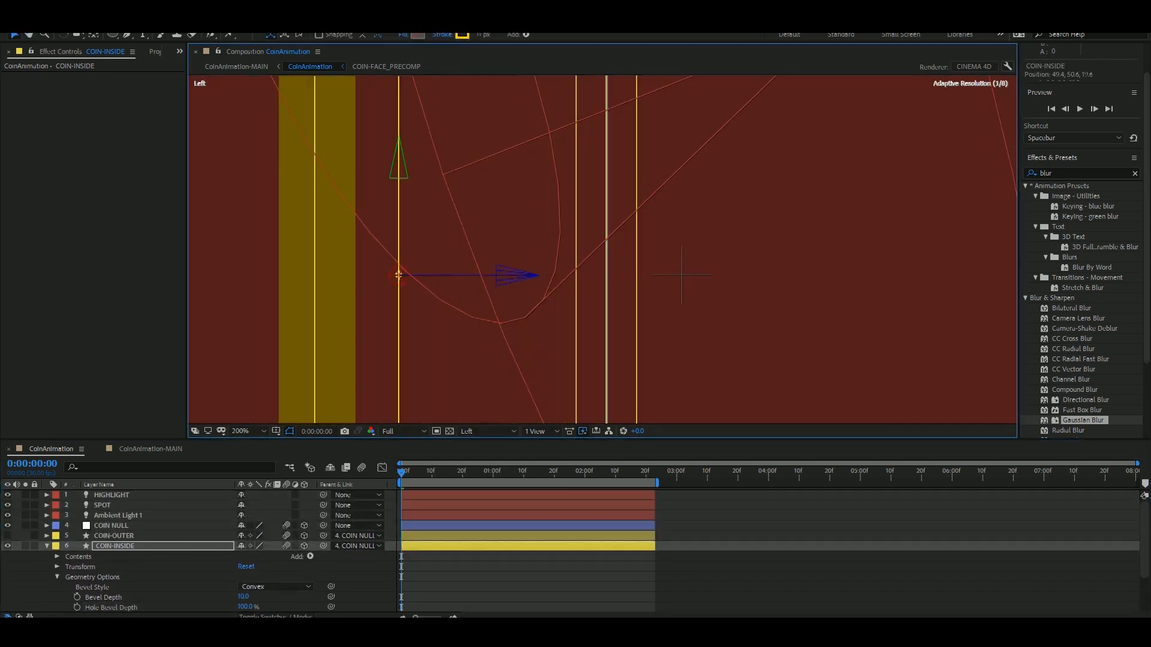
{"action": "key", "text": "ctrl+z"}
{"action": "scroll", "coordinate": [130, 570], "scroll_direction": "down", "scroll_amount": 2}
{"action": "left_click", "coordinate": [131, 596]}
{"action": "left_click", "coordinate": [115, 495]}
{"action": "left_click", "coordinate": [122, 586]}
{"action": "left_click", "coordinate": [115, 495]}
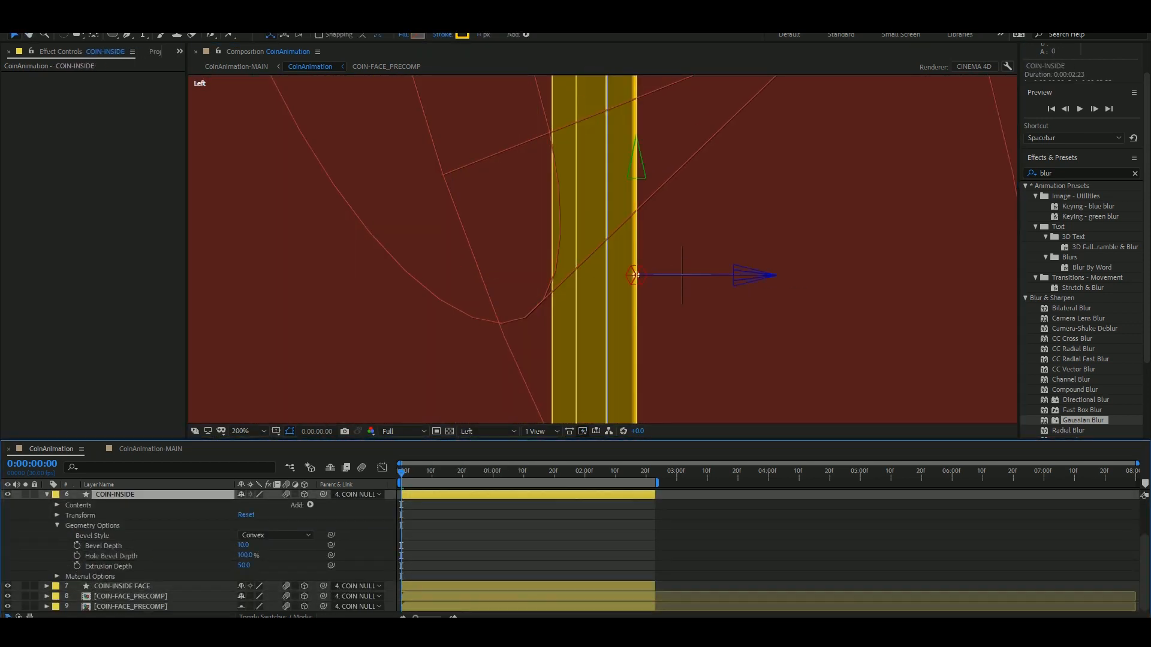
Show COIN-OUTER again at 14% opacity and set COIN-INSIDE's Extrusion Depth to 31.
{"action": "scroll", "coordinate": [115, 527], "scroll_direction": "up", "scroll_amount": 2}
{"action": "left_click", "coordinate": [113, 536]}
{"action": "left_click", "coordinate": [8, 535]}
{"action": "key", "text": "t"}
{"action": "mouse_move", "coordinate": [242, 546]}
{"action": "left_mouse_down"}
{"action": "mouse_move", "coordinate": [190, 546]}
{"action": "mouse_move", "coordinate": [236, 566]}
{"action": "left_mouse_up"}
Reposition the two COIN-FACE_PRECOMP layers along the Z axis to fit the thinner COIN-INSIDE.
{"action": "scroll", "coordinate": [115, 556], "scroll_direction": "down", "scroll_amount": 2}
{"action": "left_click", "coordinate": [130, 597]}
{"action": "left_click", "coordinate": [115, 496]}
{"action": "left_click", "coordinate": [131, 596]}
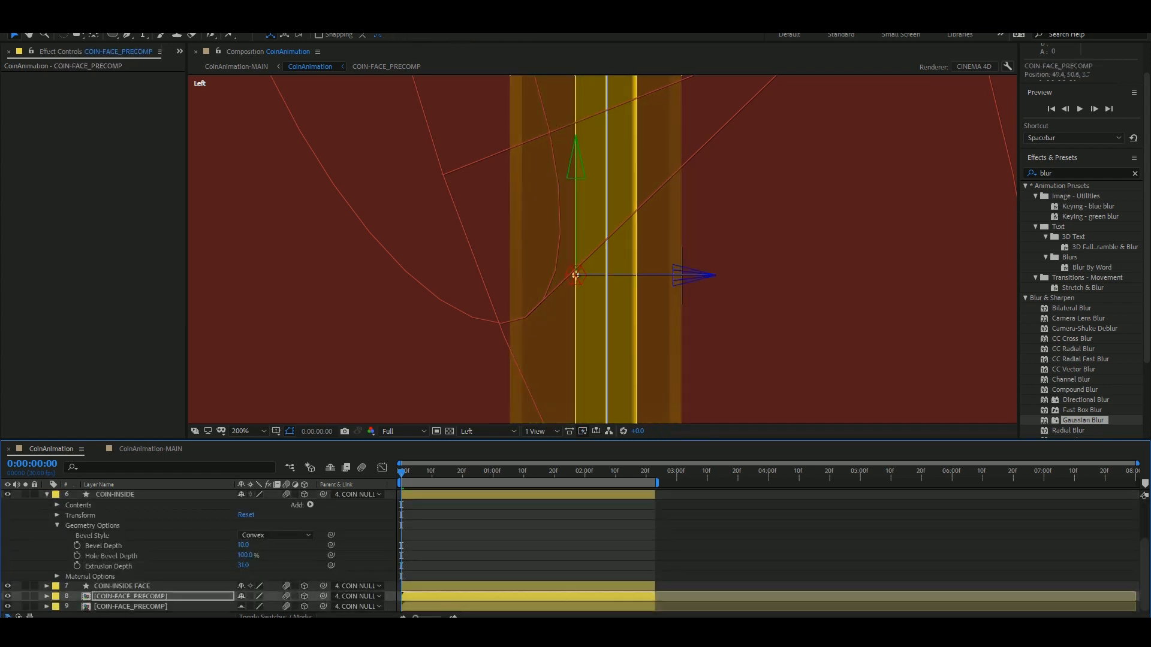
{"action": "left_click", "coordinate": [130, 607]}
{"action": "left_click_drag", "start_coordinate": [695, 276], "coordinate": [756, 275]}
{"action": "left_click", "coordinate": [121, 586]}
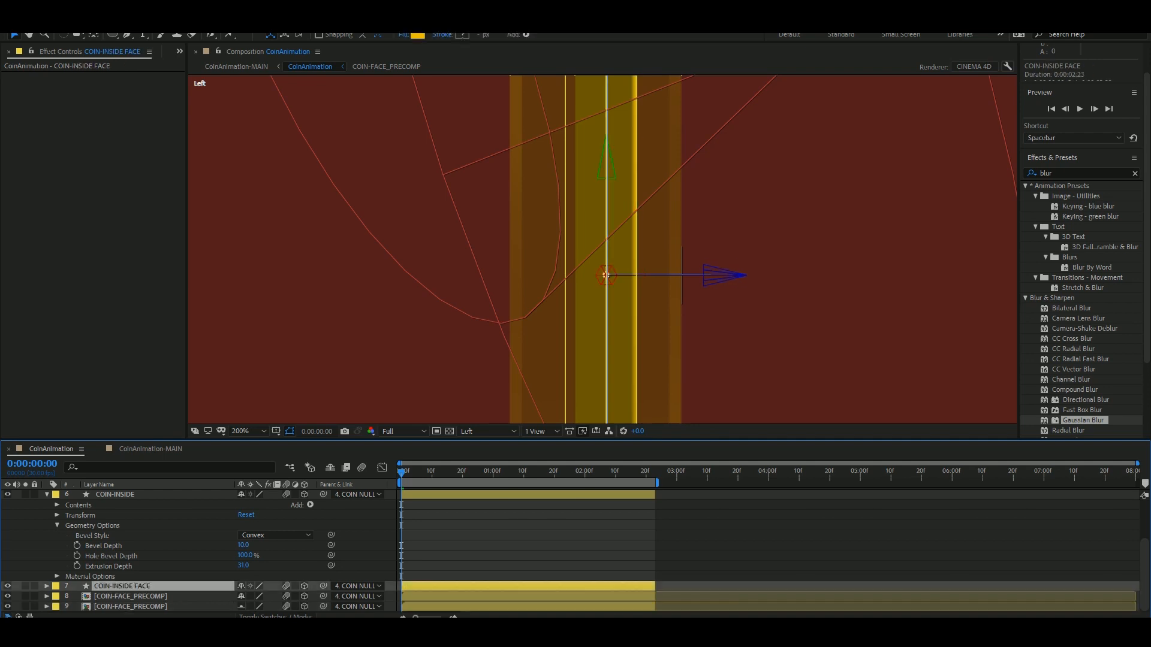
Nudge COIN-INSIDE, the face precomps, and COIN-INSIDE FACE along the Z axis to centre them within COIN-OUTER.
{"action": "left_click", "coordinate": [115, 496]}
{"action": "left_click", "coordinate": [130, 597]}
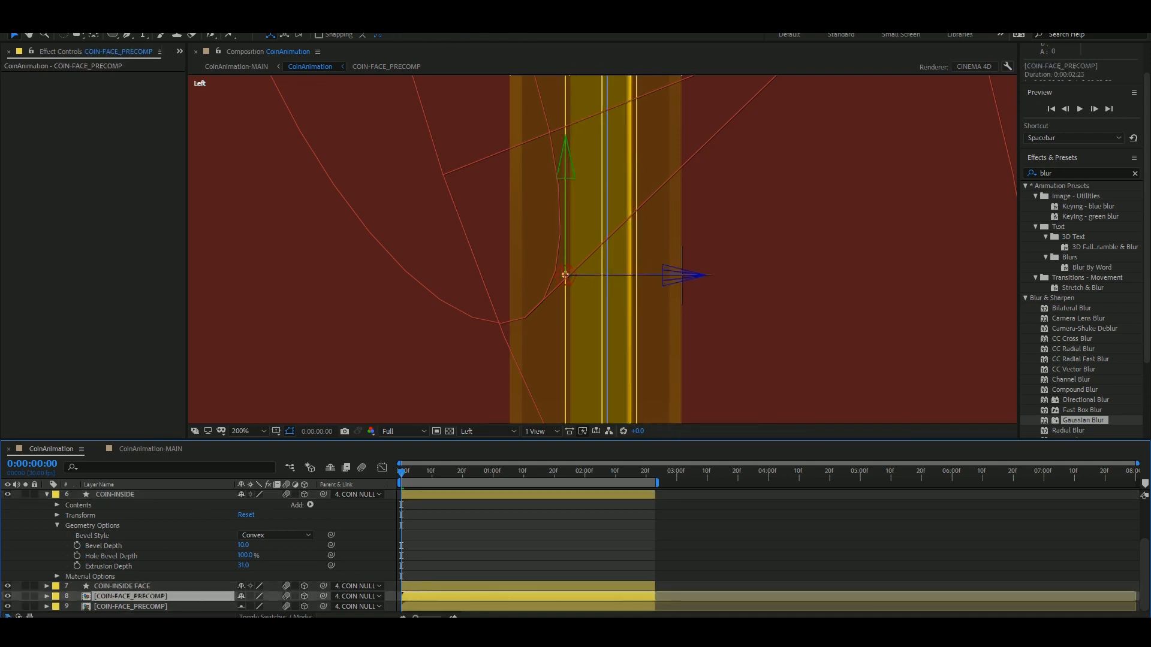
{"action": "left_click", "coordinate": [131, 606]}
{"action": "left_click", "coordinate": [122, 586]}
Switch the viewer to Active Camera, check the coin partway through its spin, and raise COIN-OUTER back to full opacity.
{"action": "left_click", "coordinate": [489, 432]}
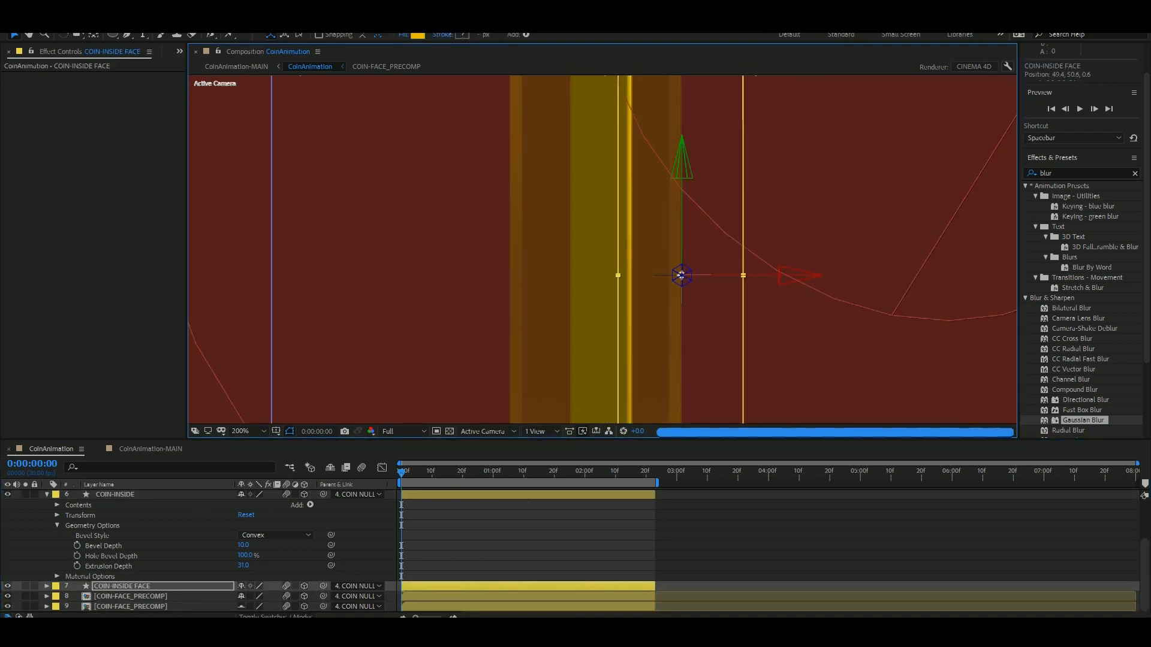
{"action": "key", "text": "F2"}
{"action": "scroll", "coordinate": [622, 258], "scroll_direction": "down", "scroll_amount": 2}
{"action": "left_click", "coordinate": [511, 472]}
{"action": "scroll", "coordinate": [180, 539], "scroll_direction": "up", "scroll_amount": 3}
{"action": "left_click", "coordinate": [114, 536]}
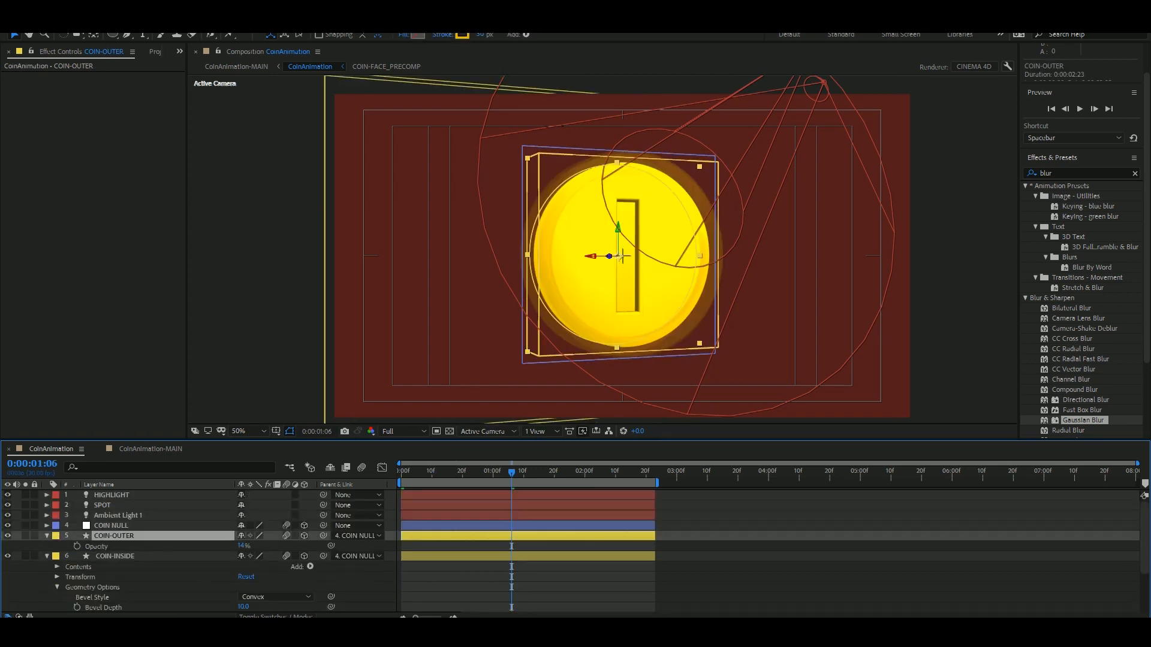
{"action": "left_click_drag", "start_coordinate": [242, 546], "coordinate": [300, 546]}
Tidy the expanded properties of all CoinAnimation layers, deselect them, and scrub back through the coin's spin towards the start.
{"action": "key", "text": "ctrl+a"}
{"action": "key", "text": "u"}
{"action": "key", "text": "F2"}
{"action": "left_click_drag", "start_coordinate": [511, 472], "coordinate": [410, 473]}
Preview the updated coin animation in the CoinAnimation-MAIN composition.
{"action": "left_click", "coordinate": [149, 449]}
{"action": "key", "text": "space"}
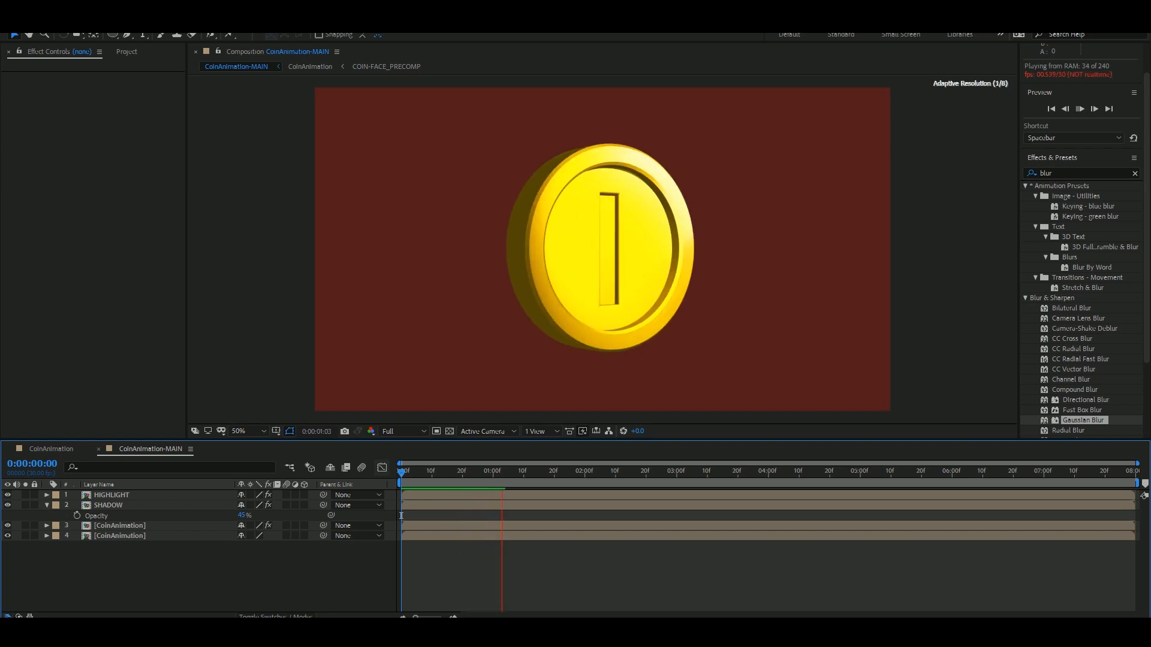
{"action": "left_click_drag", "start_coordinate": [401, 516], "coordinate": [410, 515]}
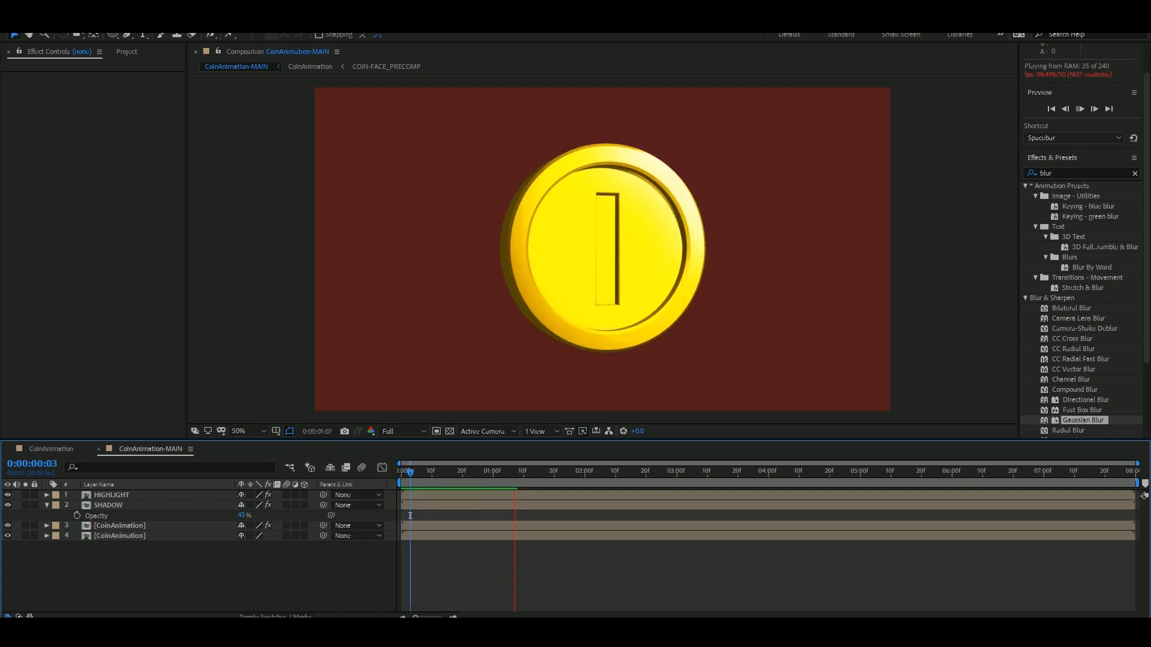